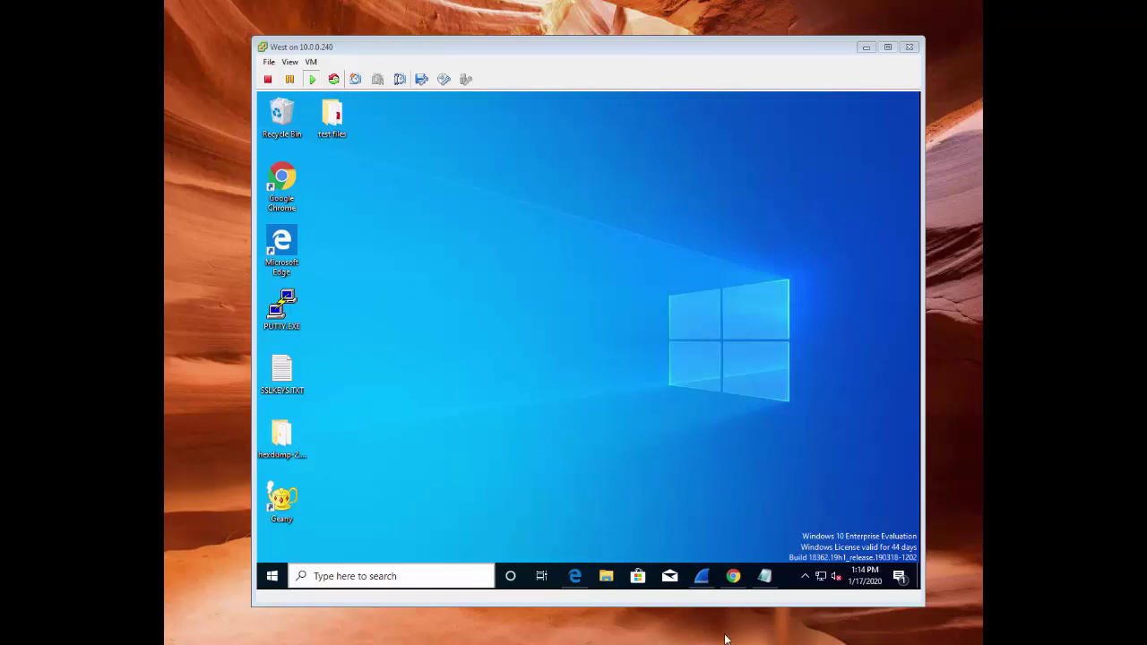
Move the Wireshark capture aside and bring the Chrome new tab window forward
left_click(705, 583)
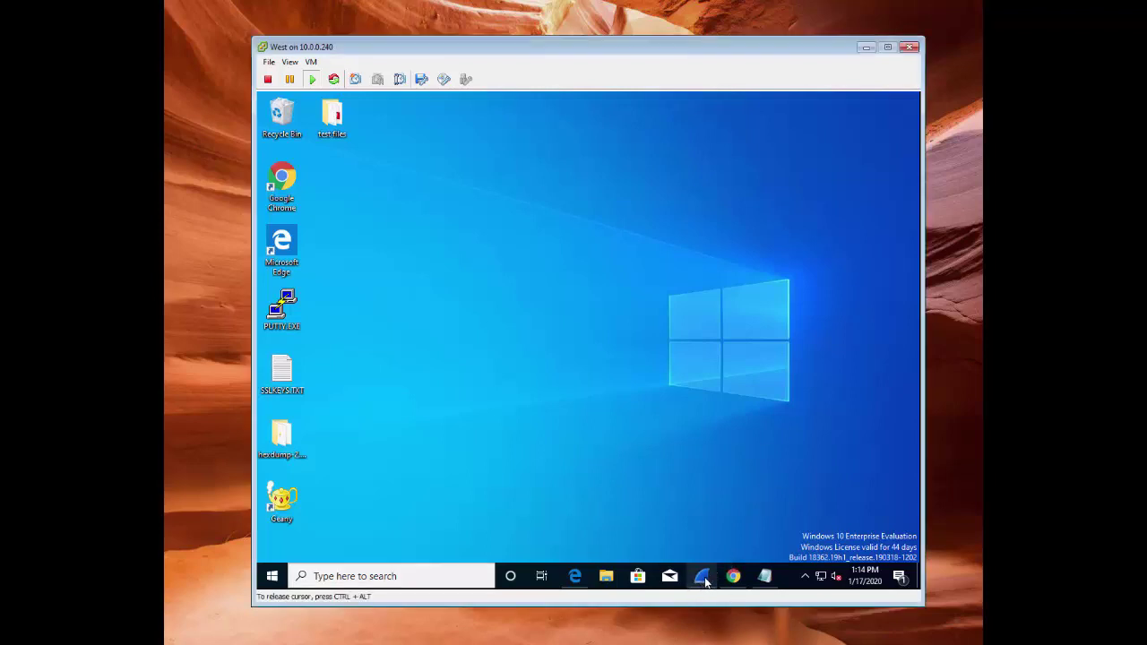
left_click(706, 580)
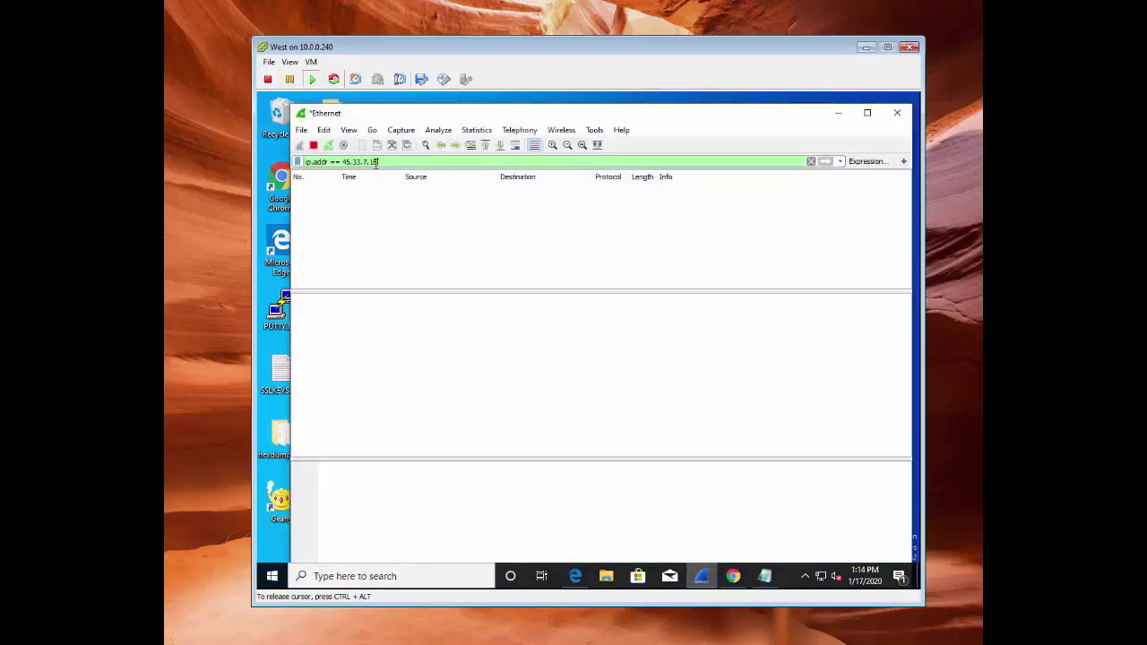
left_click(837, 112)
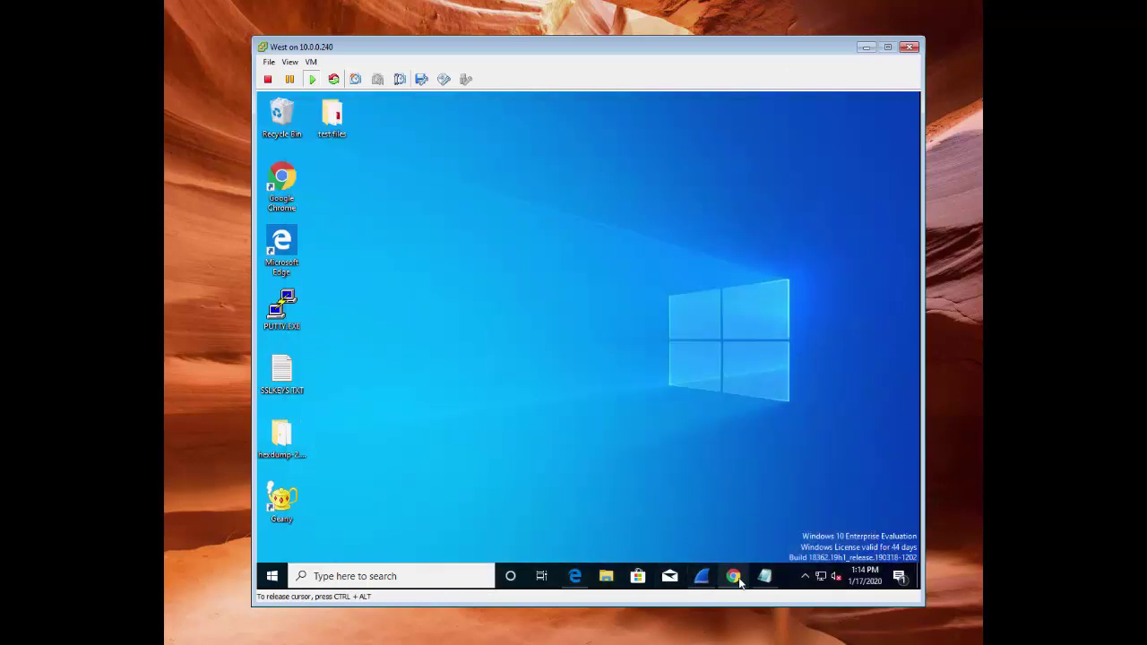
mouse_move(740, 583)
left_click(805, 502)
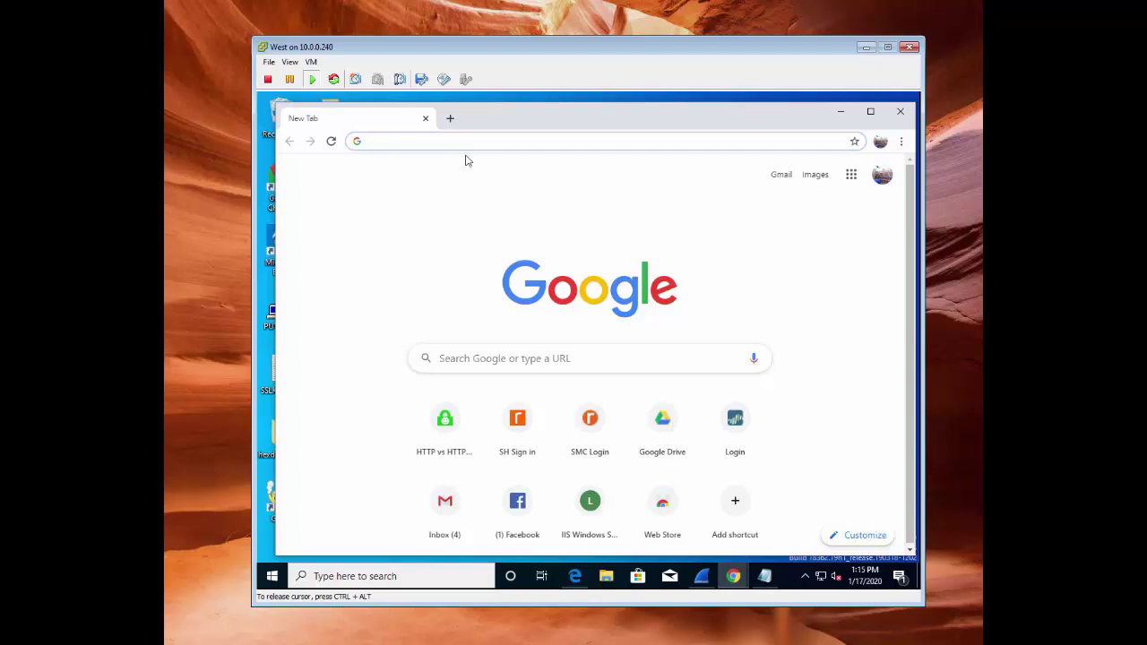
type("https://httpvshttps.com")
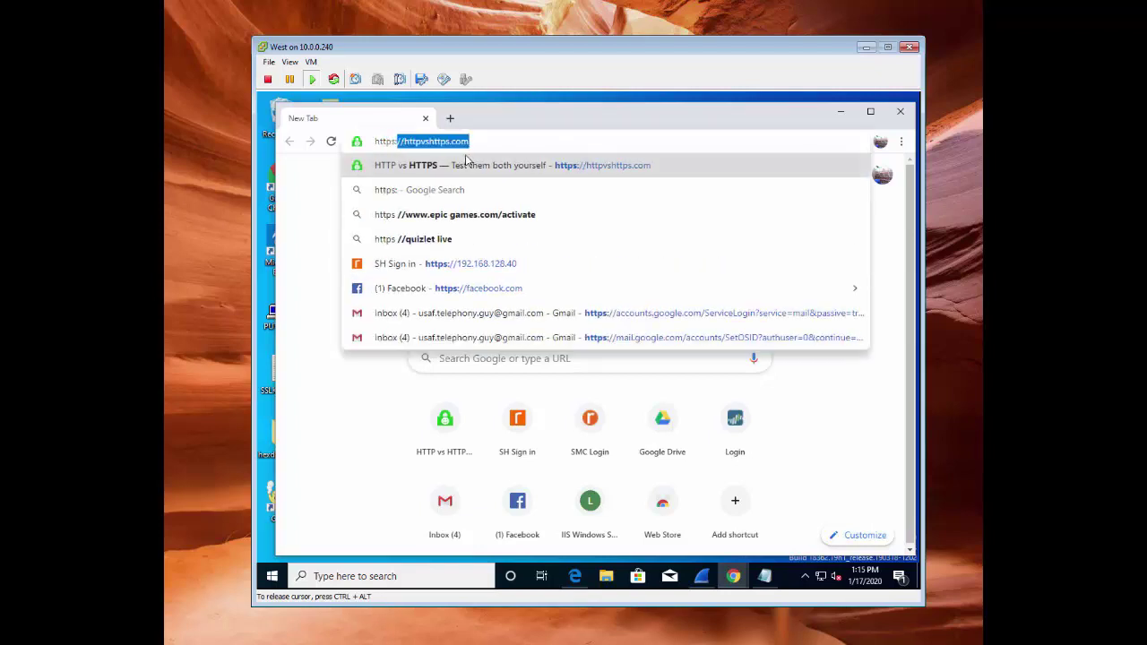
key("Return")
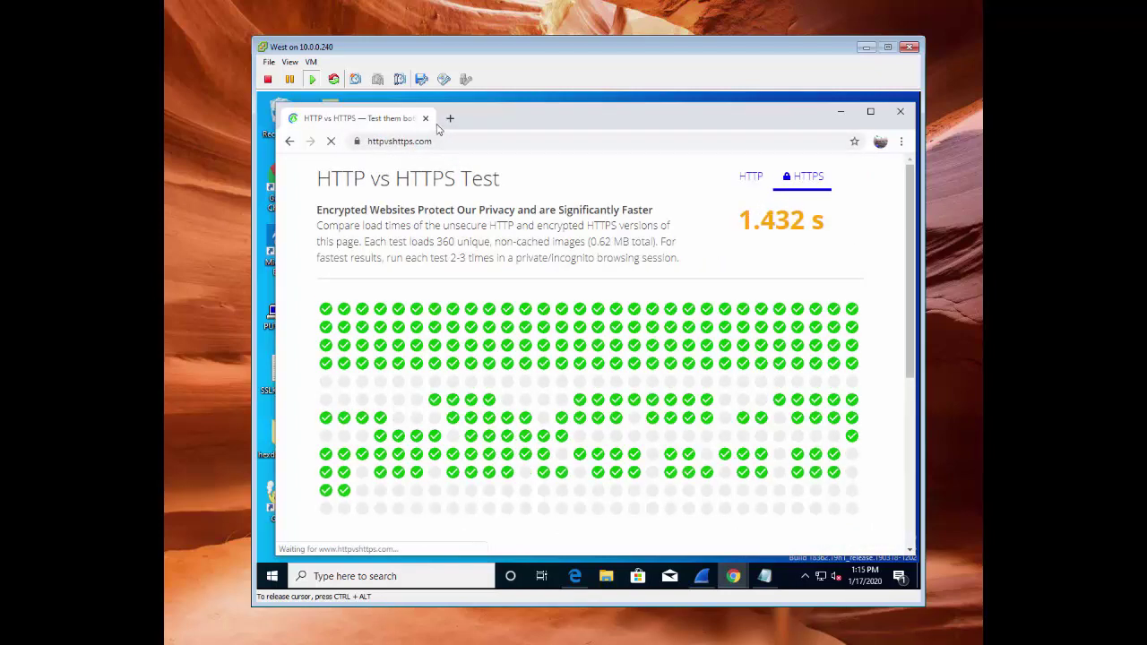
left_click(357, 144)
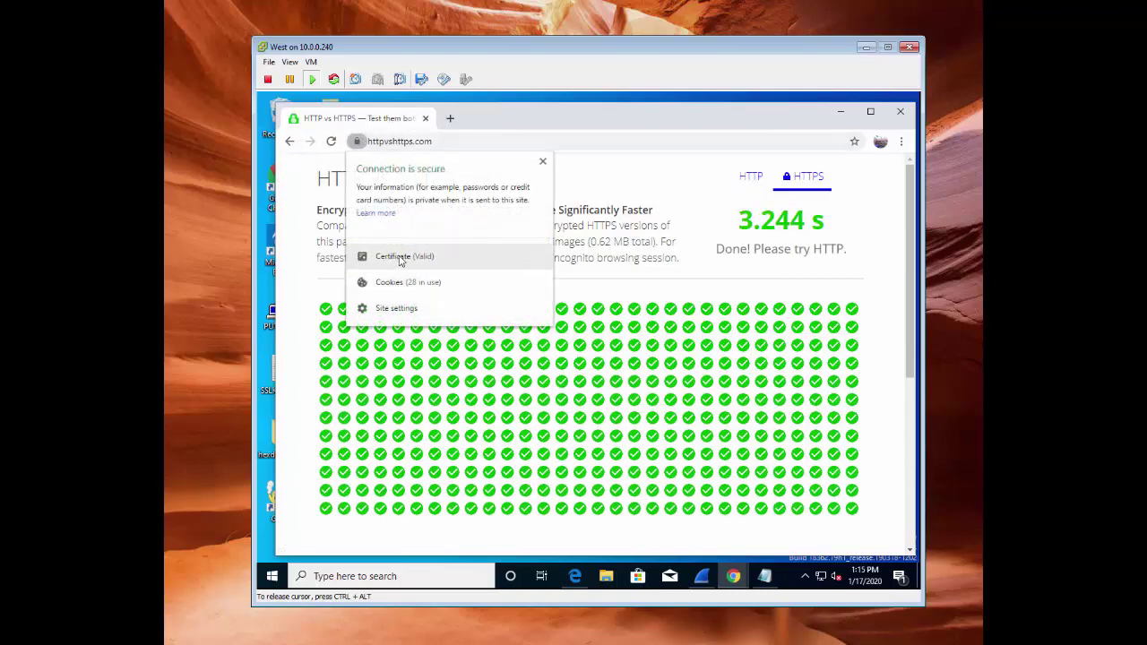
left_click(399, 259)
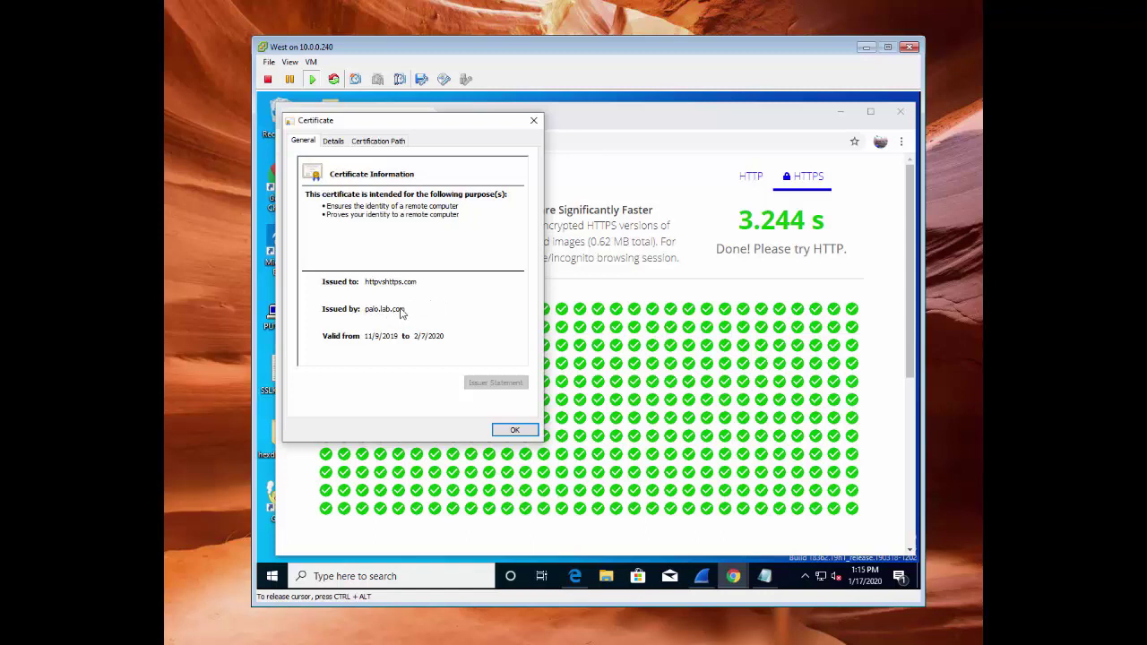
left_click(514, 430)
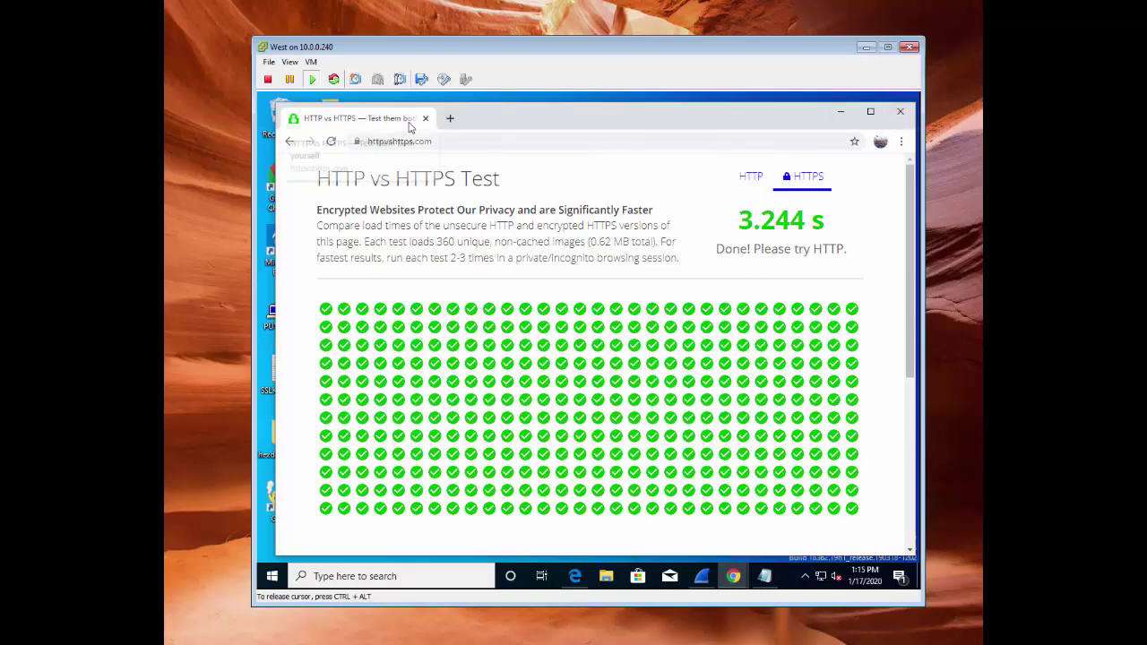
In Wireshark, check the decrypted GET / headers and scroll to the /check.png requests
left_click(702, 576)
scroll(694, 240, "down", 3)
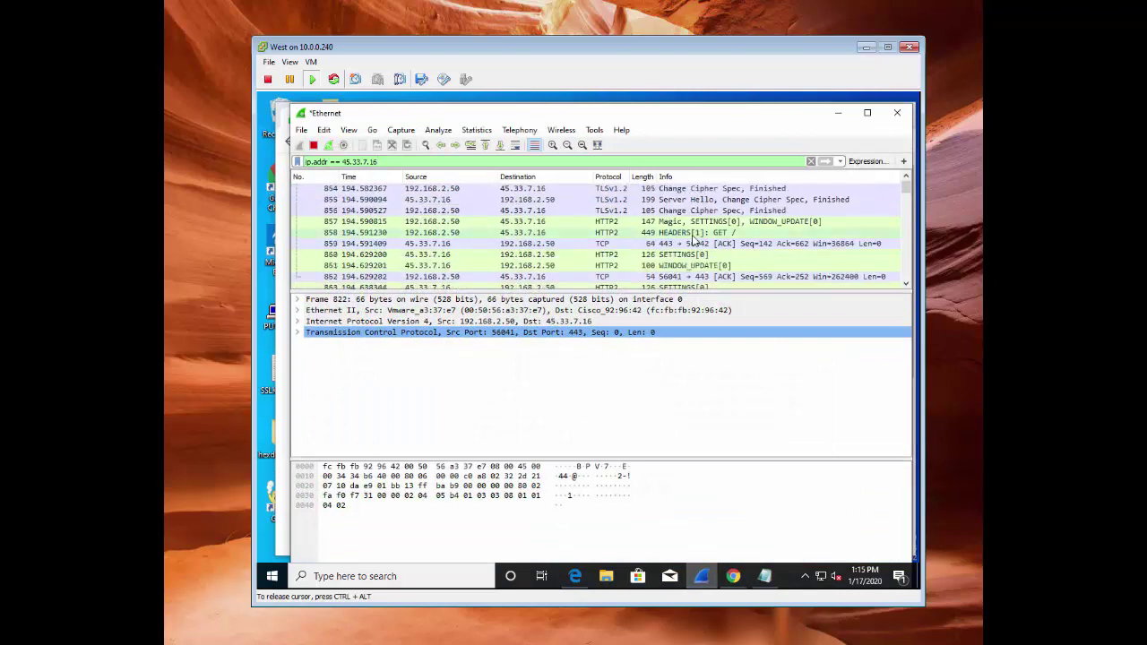
left_click(722, 233)
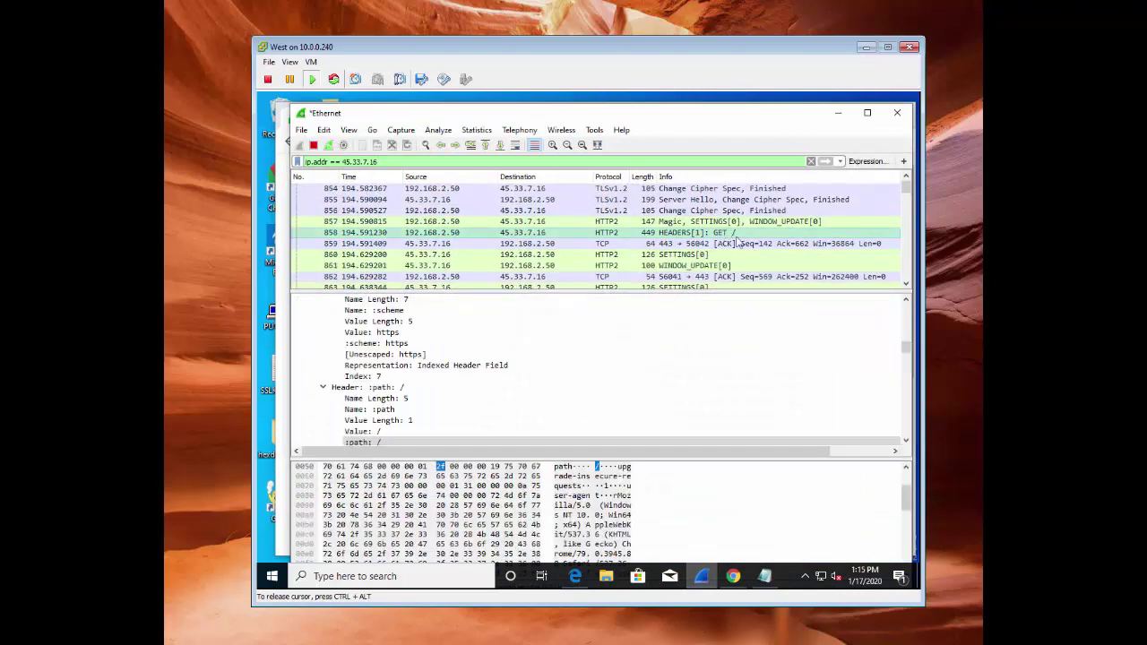
scroll(737, 244, "down", 7)
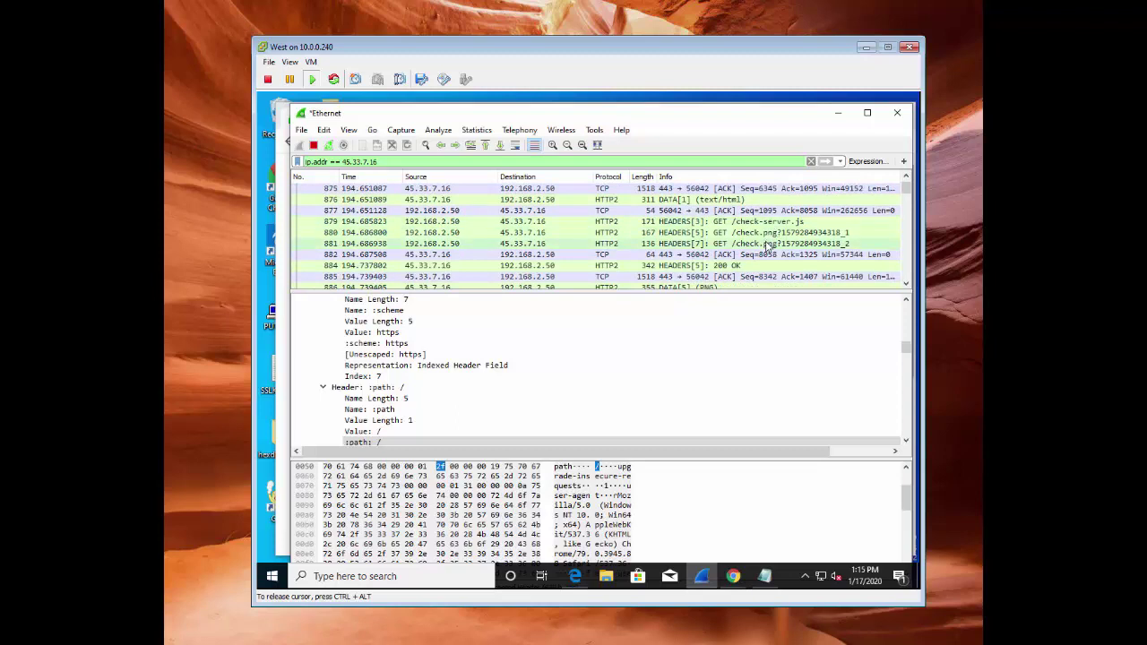
scroll(766, 247, "down", 2)
scroll(766, 246, "down", 8)
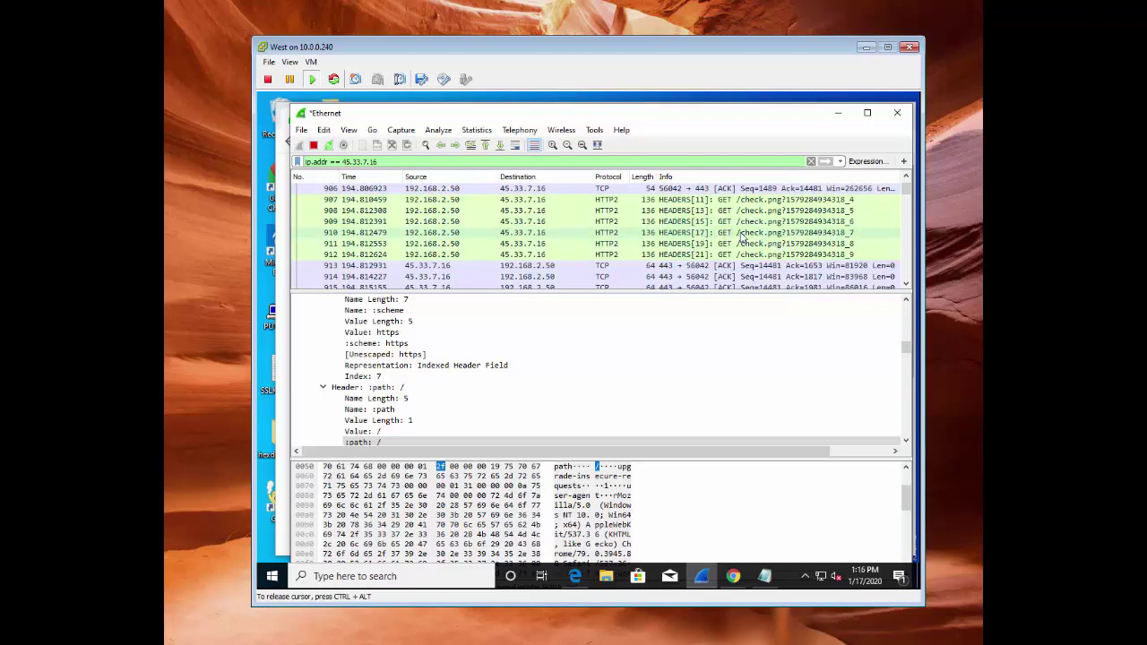
left_click(743, 233)
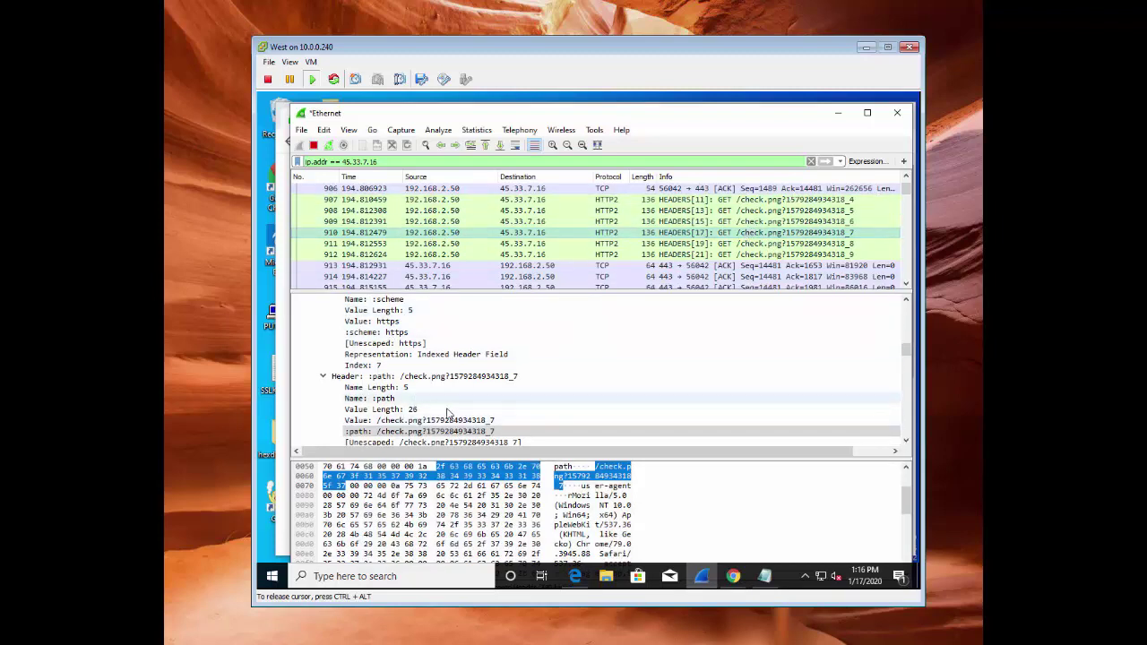
scroll(457, 409, "down", 1)
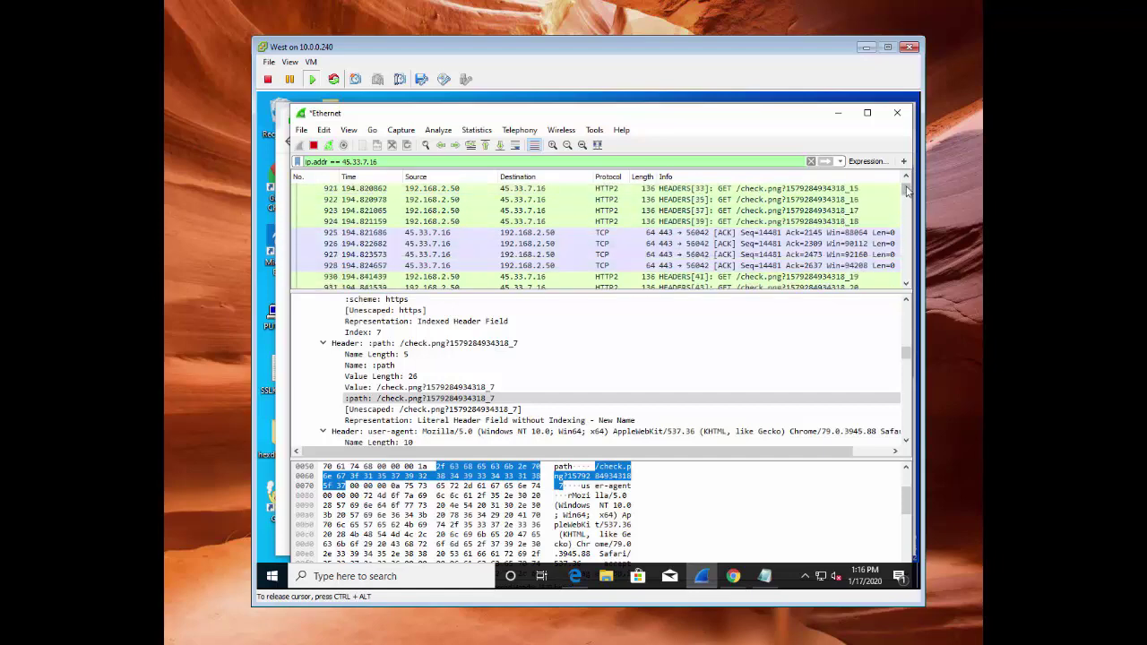
scroll(906, 190, "up", 10)
scroll(881, 256, "down", 3)
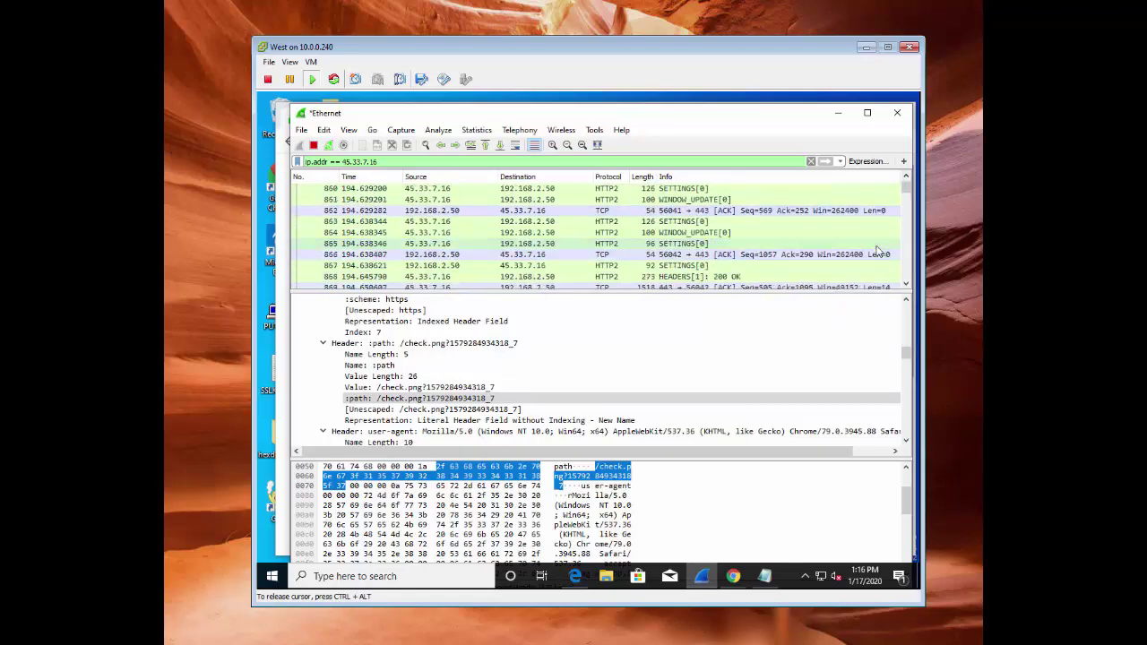
scroll(878, 251, "down", 10)
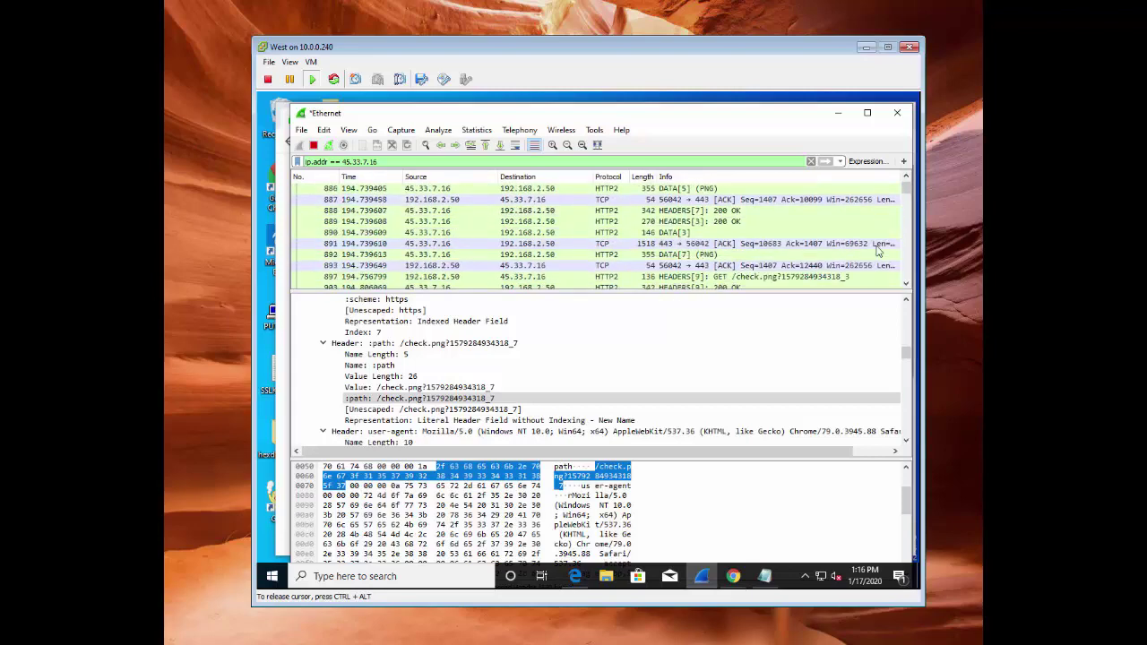
scroll(878, 251, "down", 2)
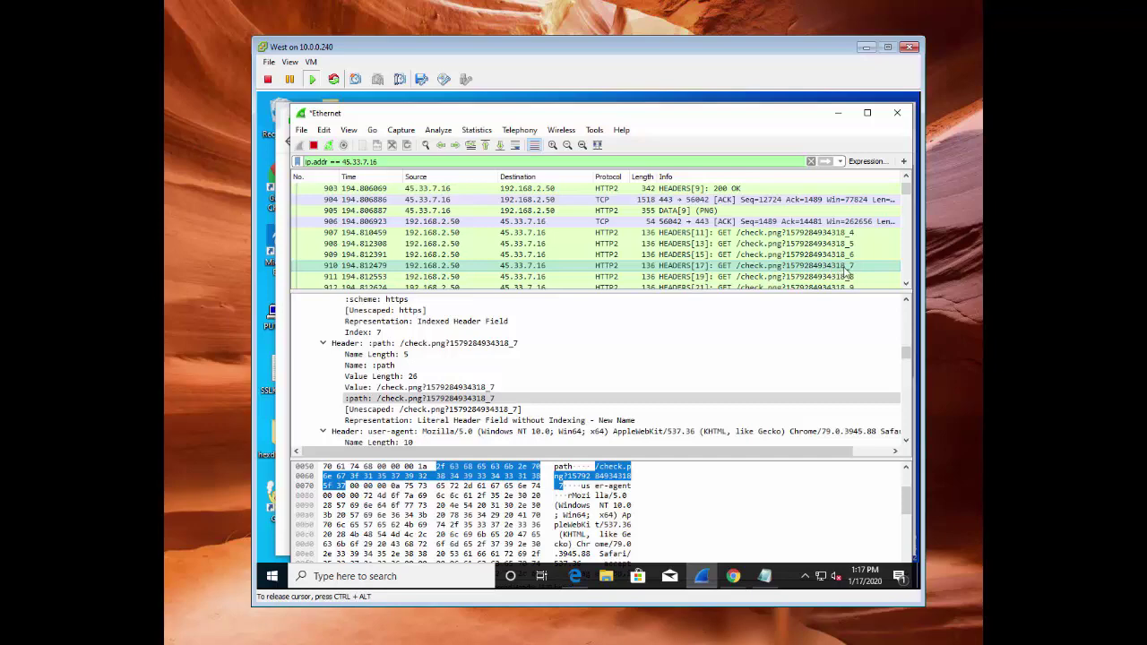
Reload the HTTP vs HTTPS test in Chrome so it reruns in 3.164 s, then return to Wireshark
left_click(737, 580)
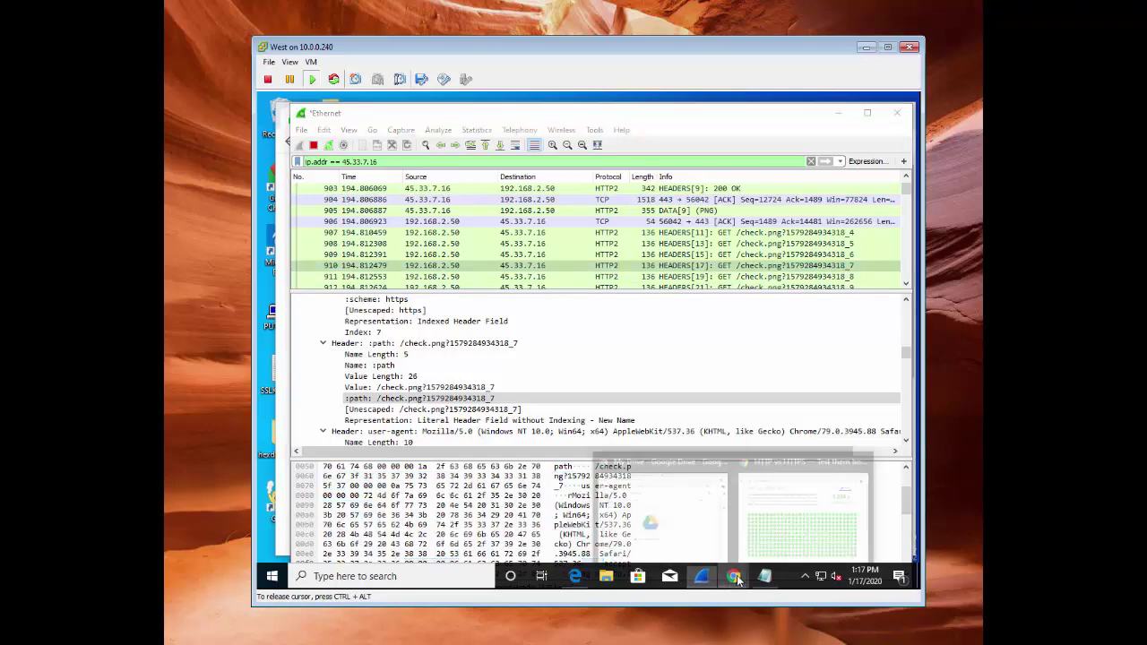
left_click(802, 512)
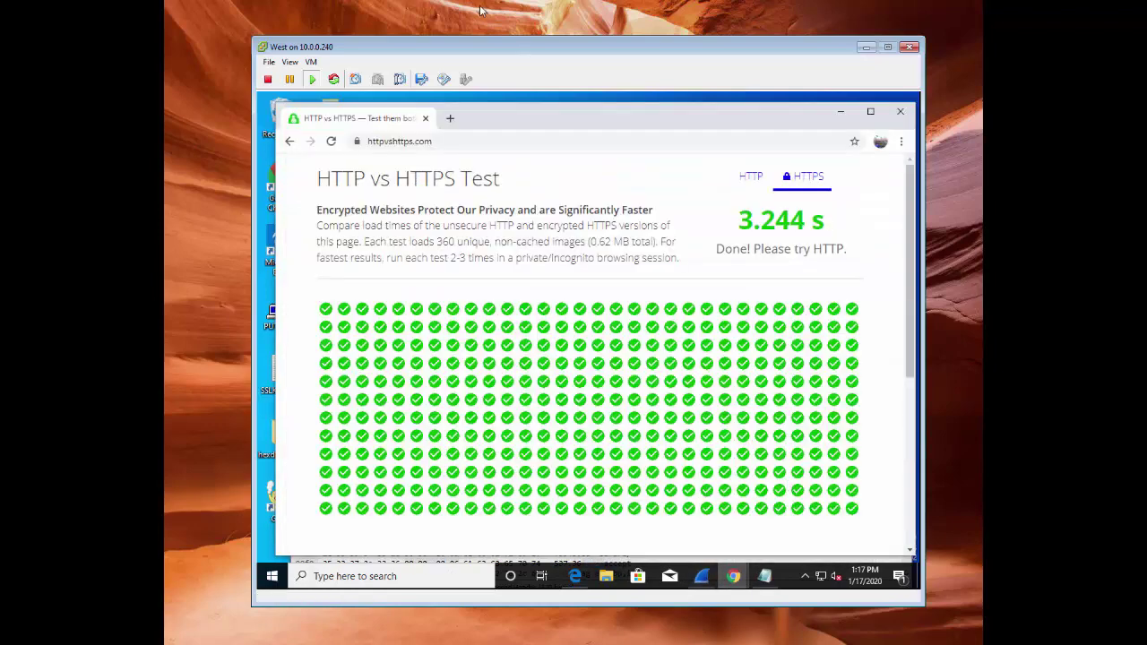
left_click(332, 141)
left_click(702, 578)
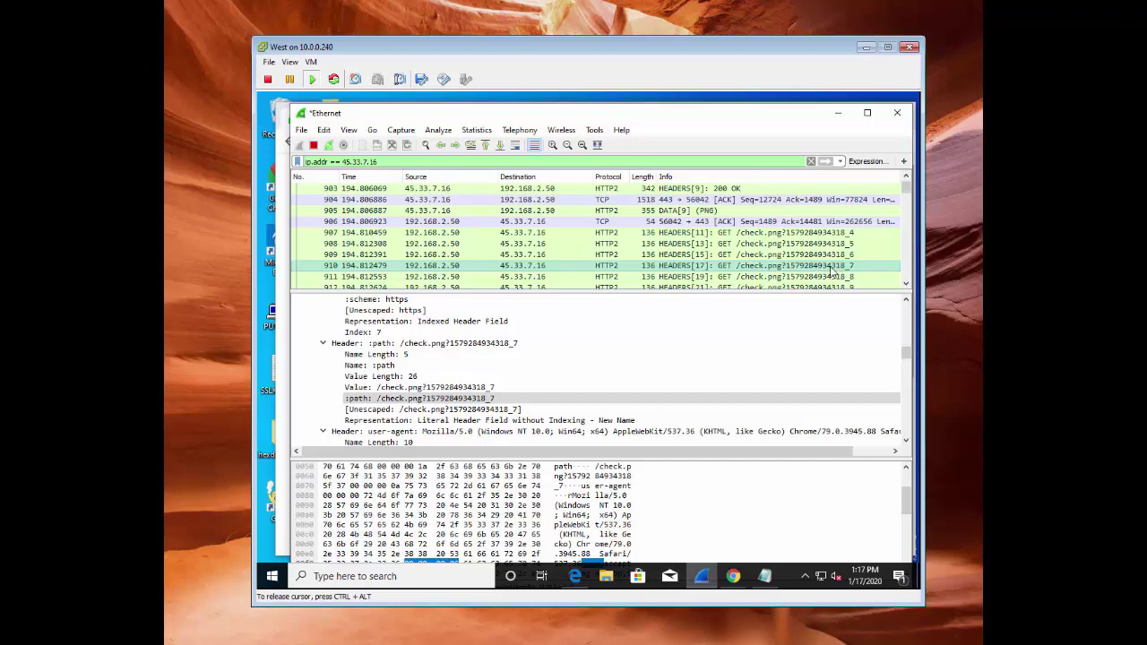
scroll(833, 273, "down", 2)
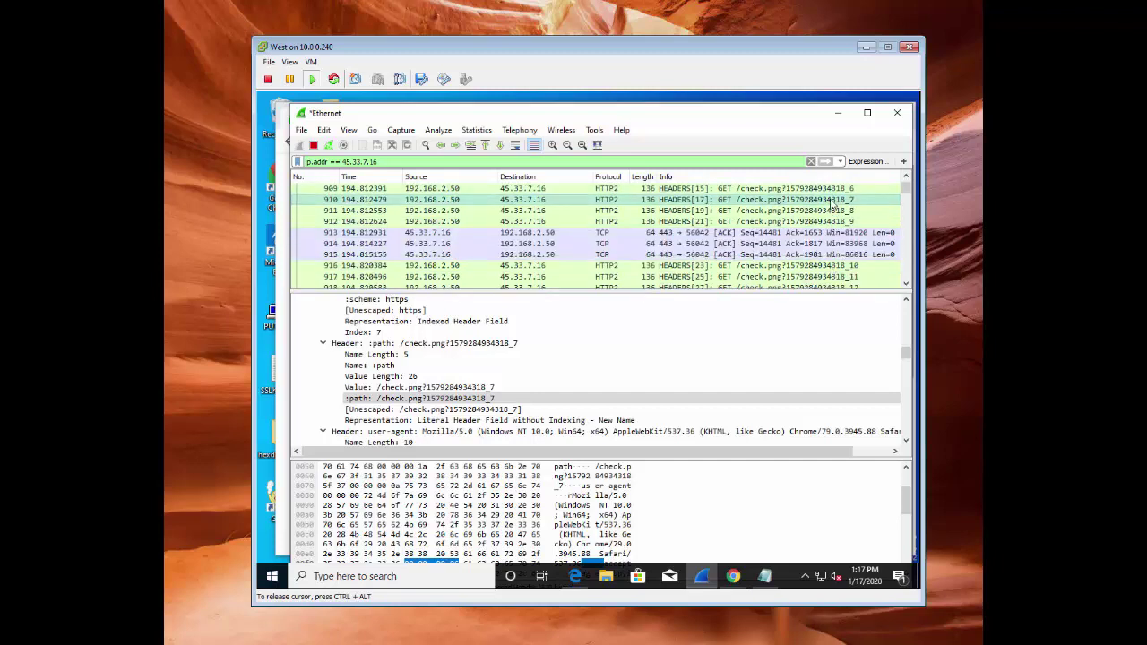
scroll(832, 205, "up", 1)
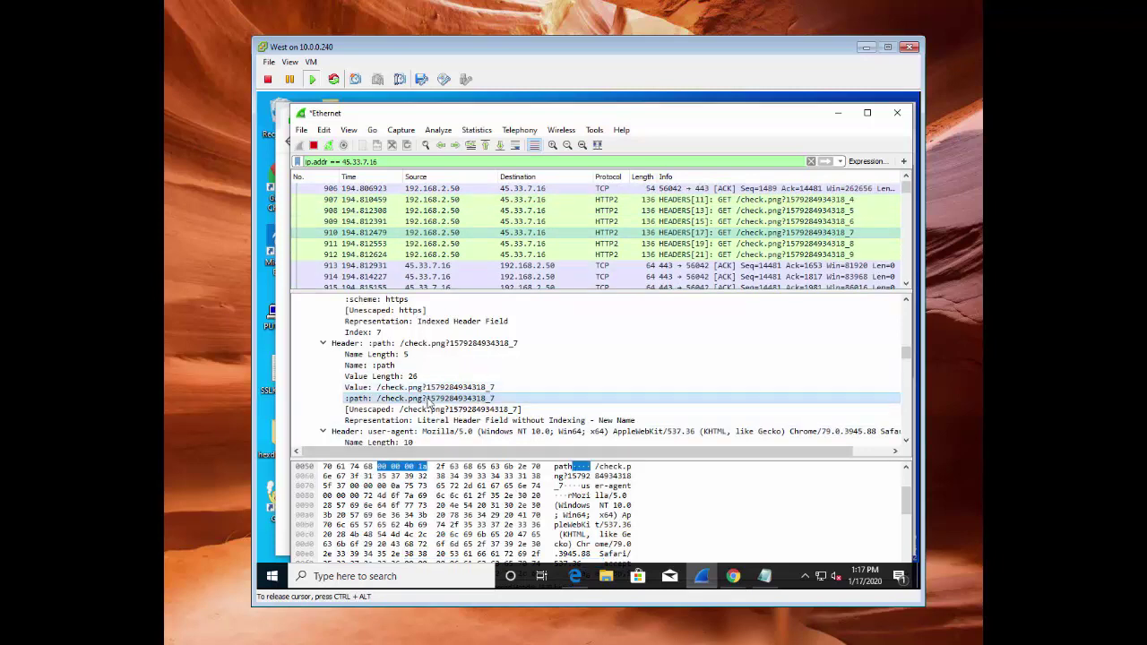
right_click(430, 401)
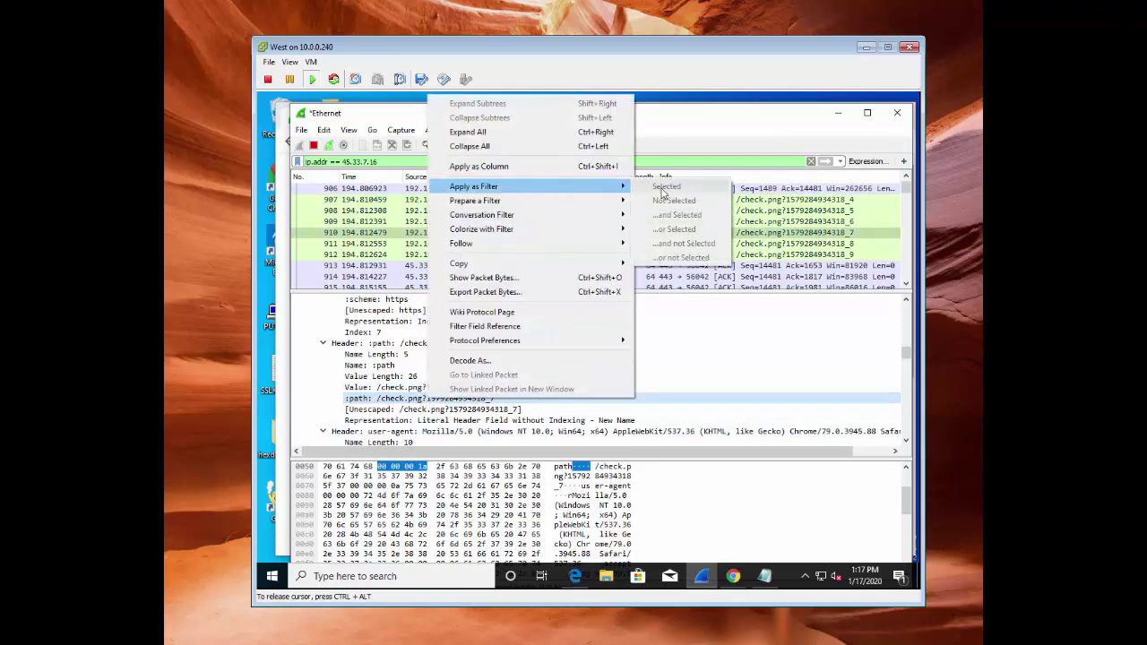
left_click(392, 388)
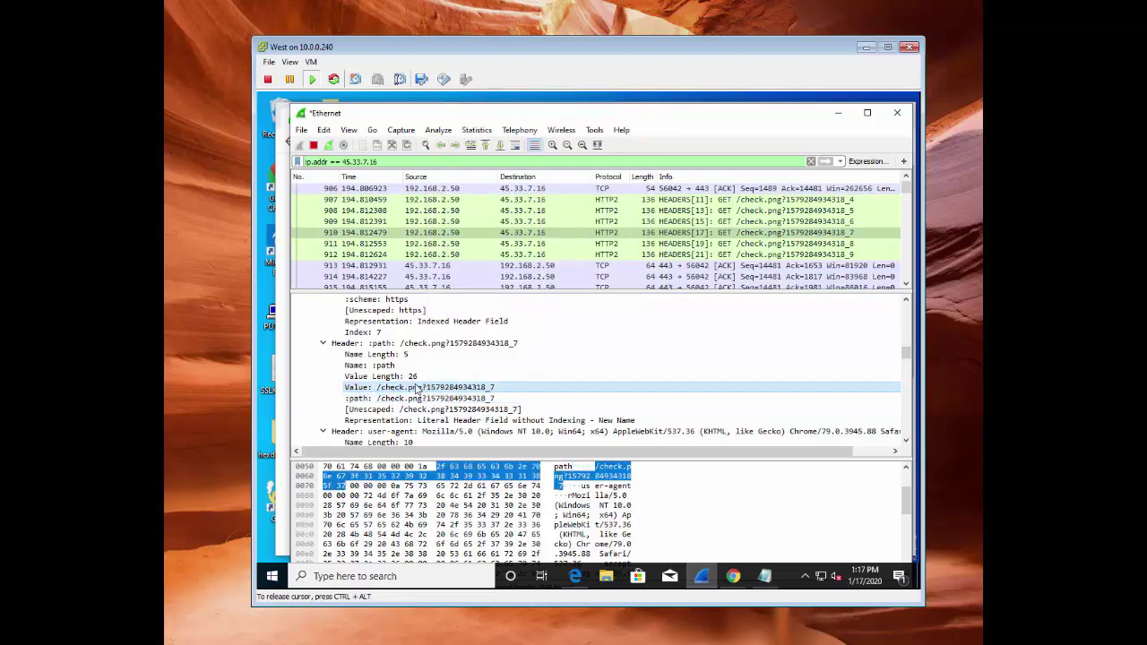
right_click(417, 388)
mouse_move(574, 181)
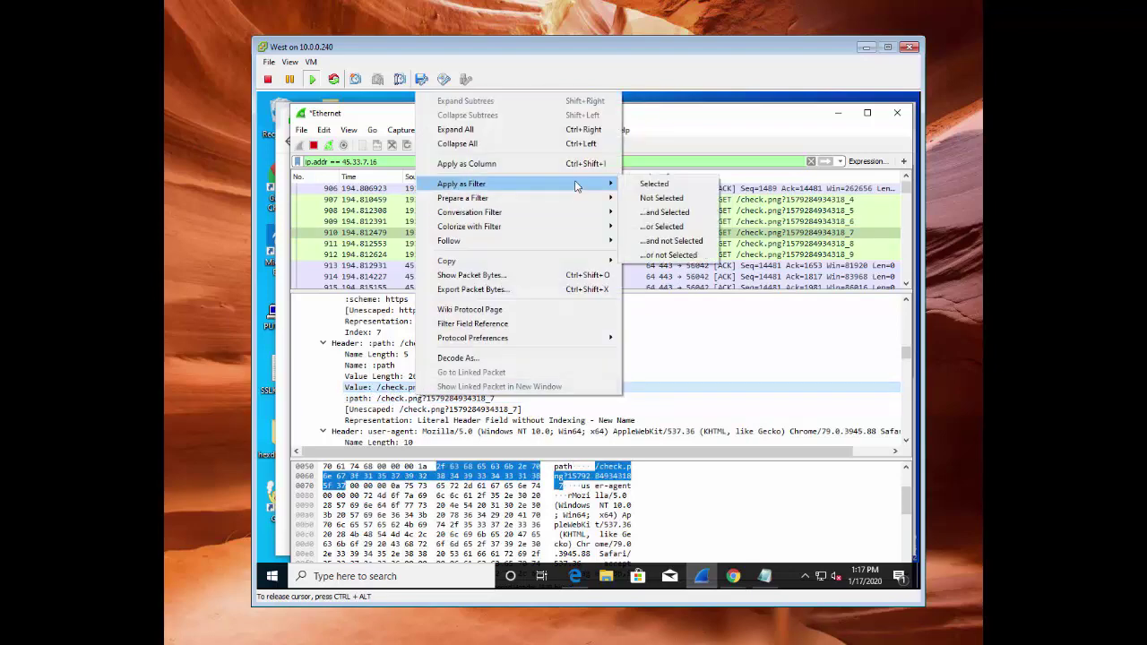
left_click(655, 183)
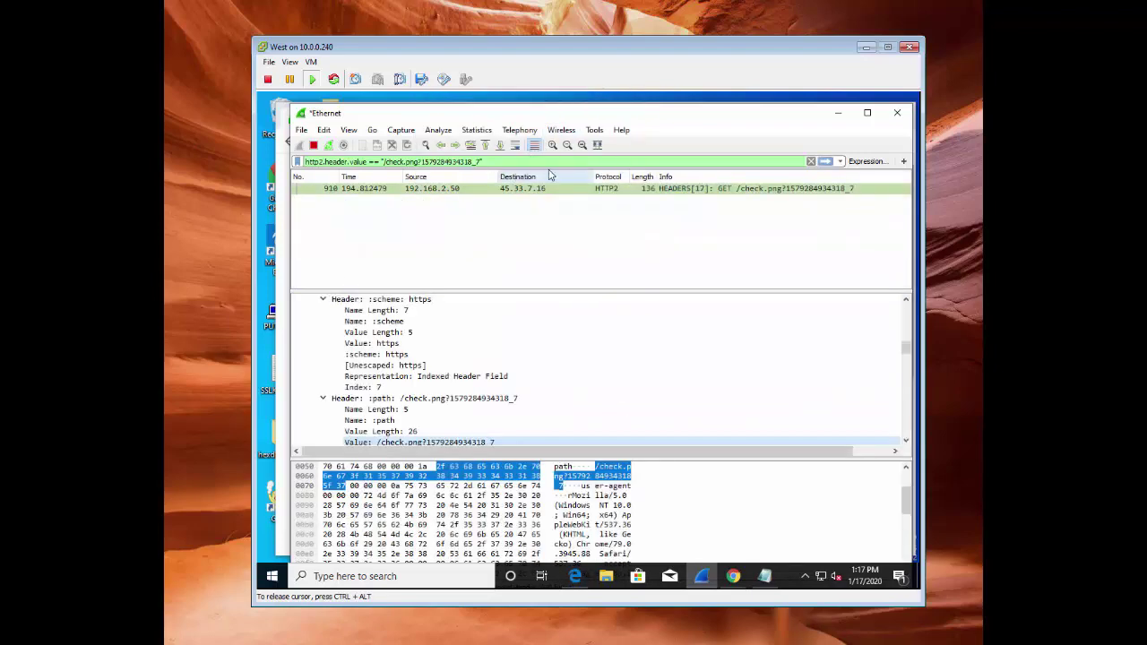
Trim the filter value down to just the _7 suffix
left_click(470, 162)
left_click_drag(471, 163, 386, 162)
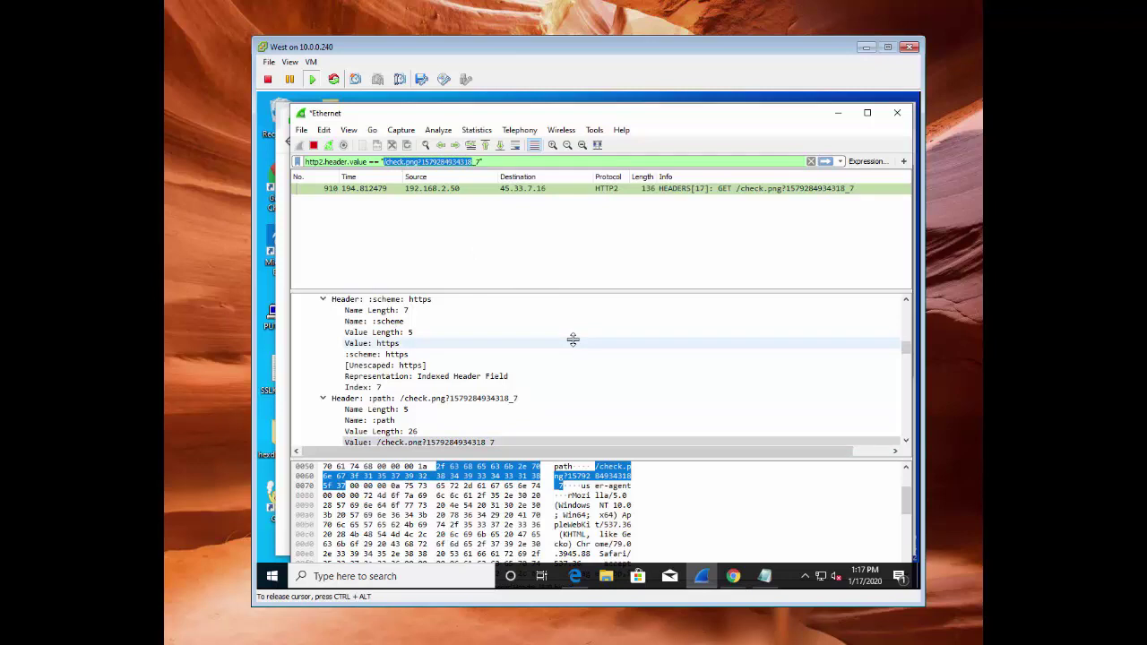
key("BackSpace")
key("BackSpace")
key("BackSpace")
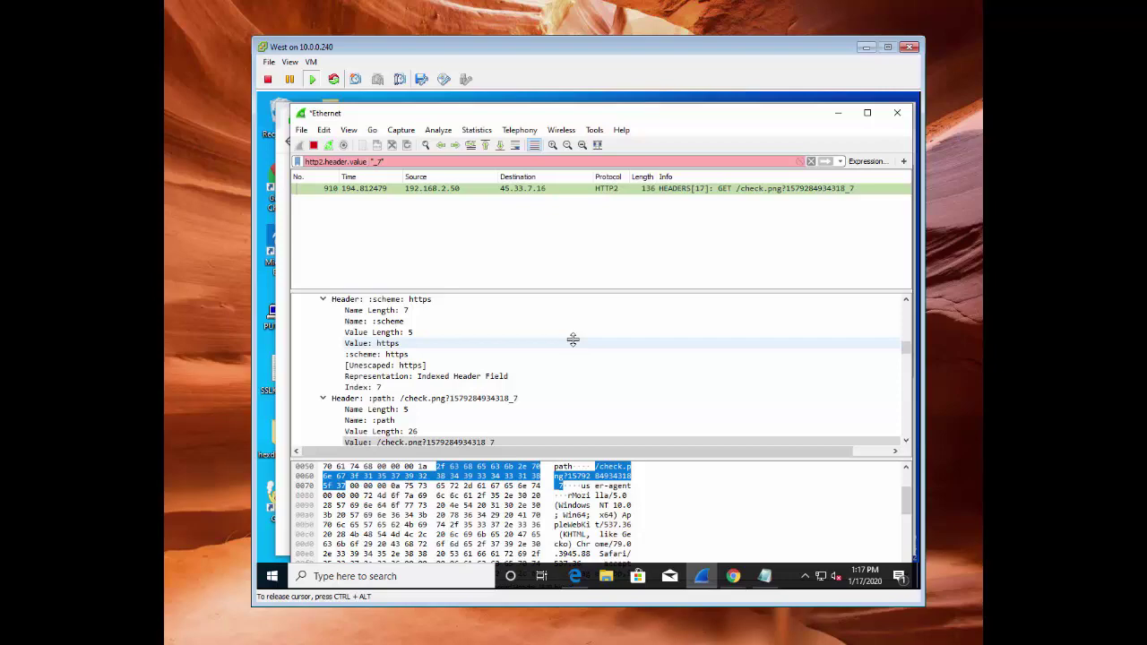
Change the filter to http2.header.value contains "_7" to list requests from both test runs
type("contains")
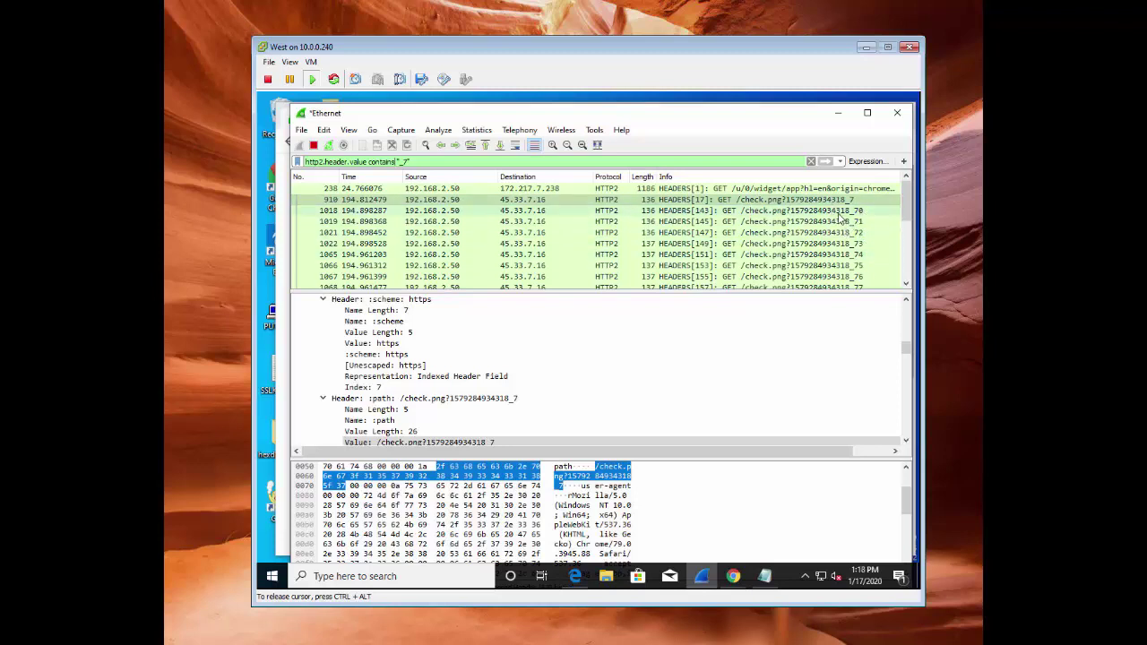
scroll(842, 220, "down", 2)
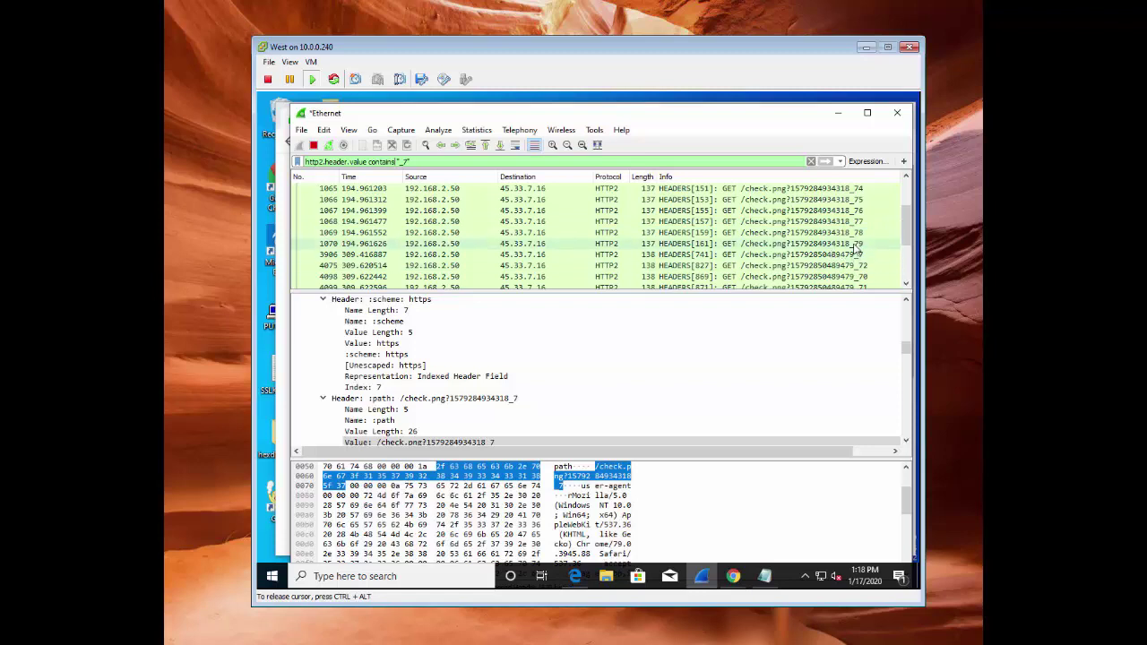
scroll(834, 220, "up", 2)
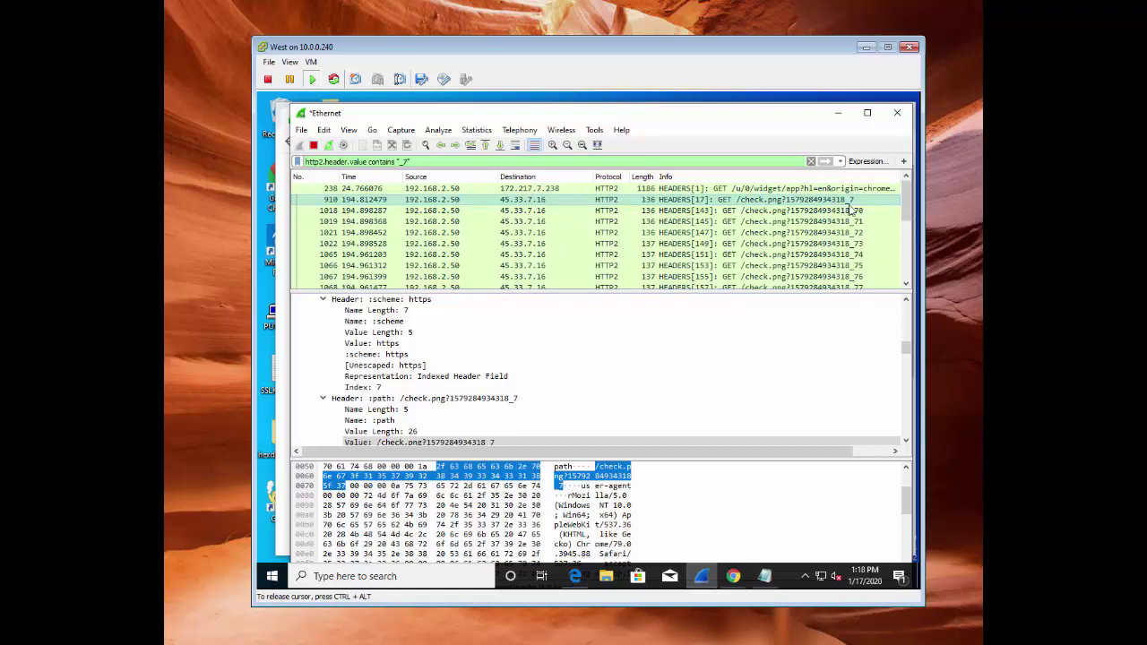
scroll(841, 220, "down", 5)
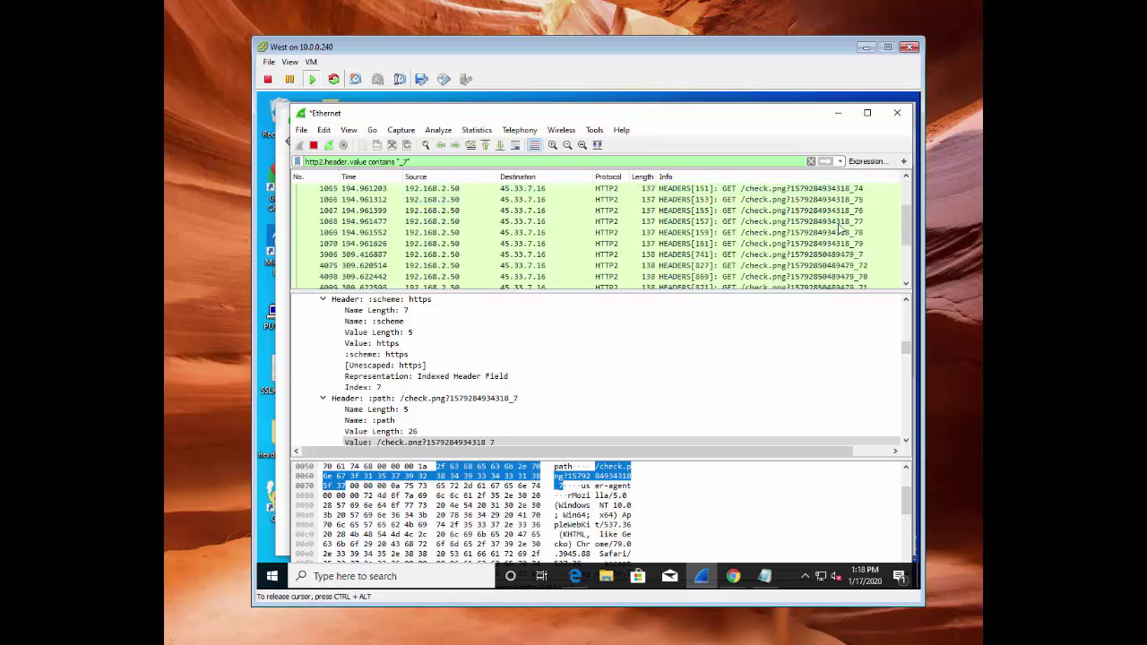
scroll(841, 228, "up", 1)
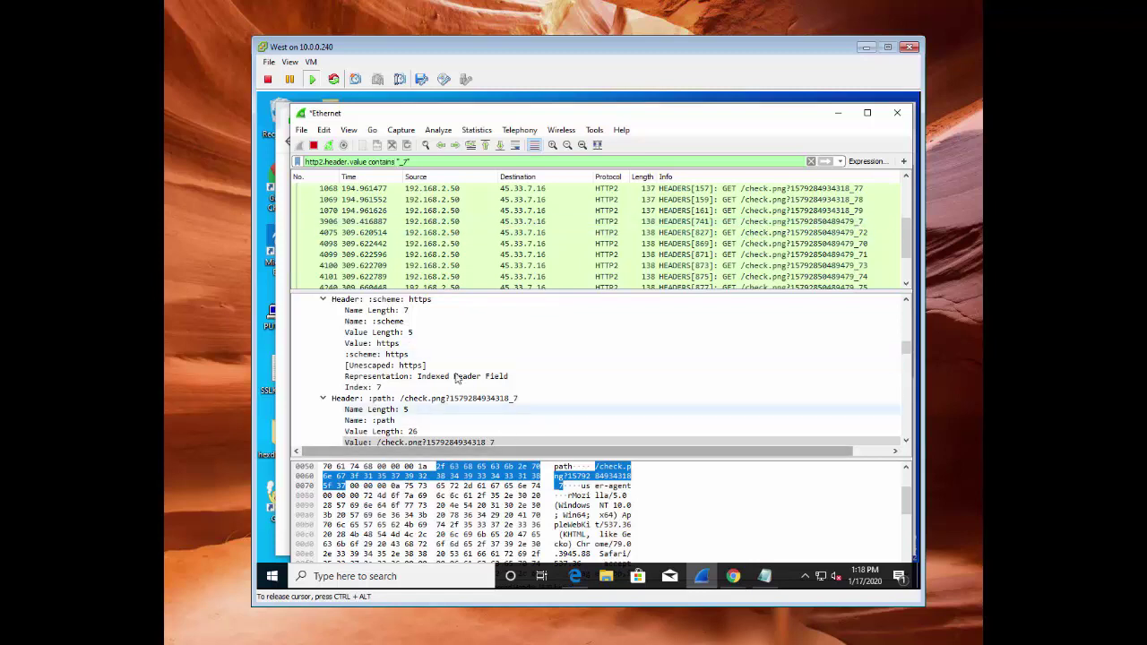
scroll(463, 384, "up", 1)
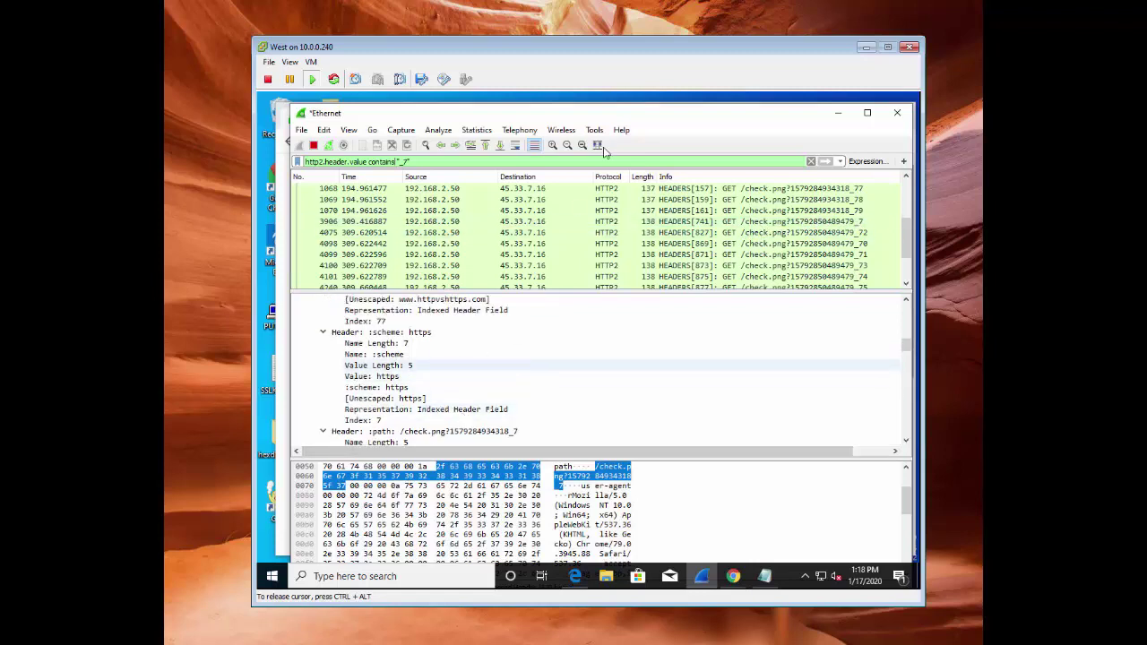
Show the headers of packet 3906, the later check.png request ending in _7
left_click(805, 224)
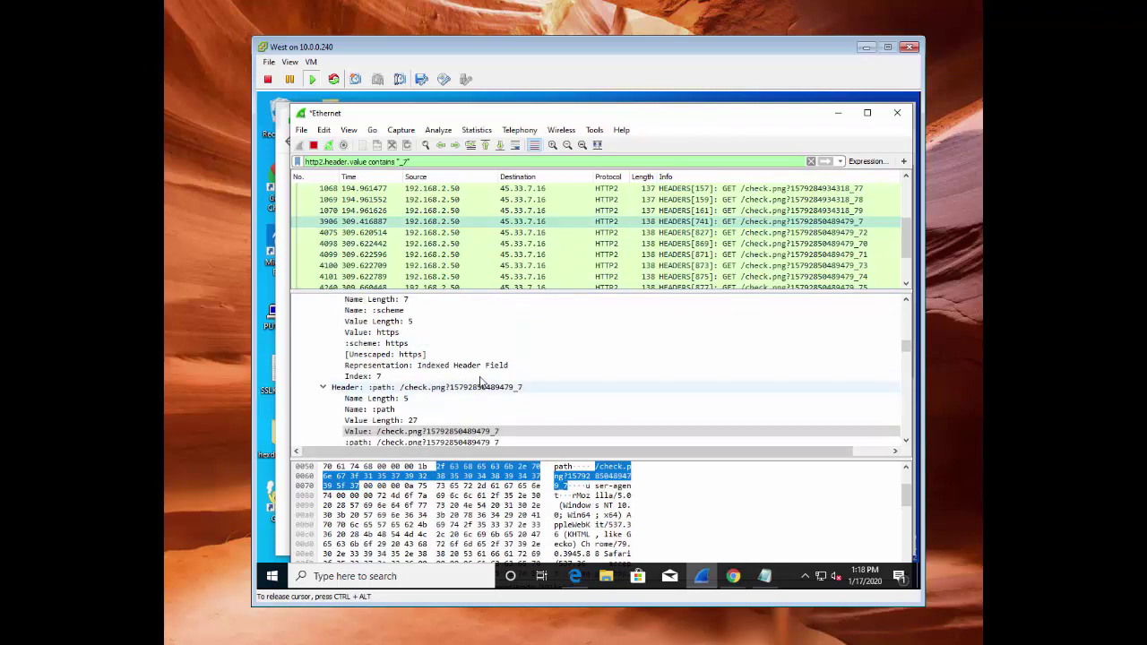
scroll(481, 379, "up", 5)
scroll(479, 381, "up", 2)
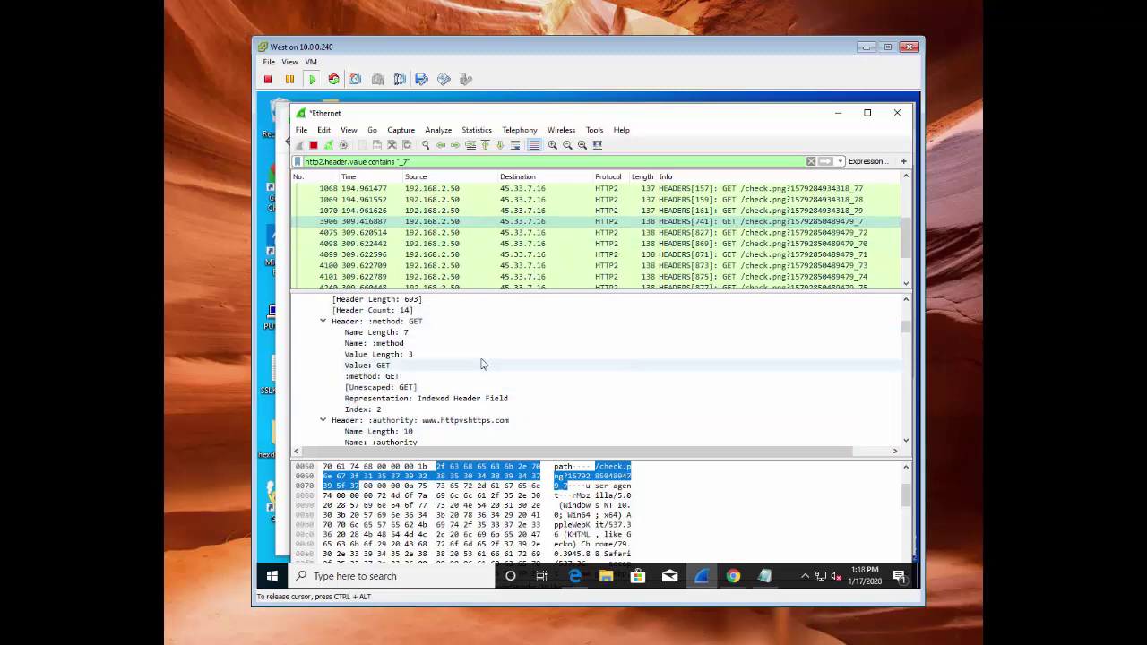
left_click(465, 421)
scroll(471, 394, "down", 2)
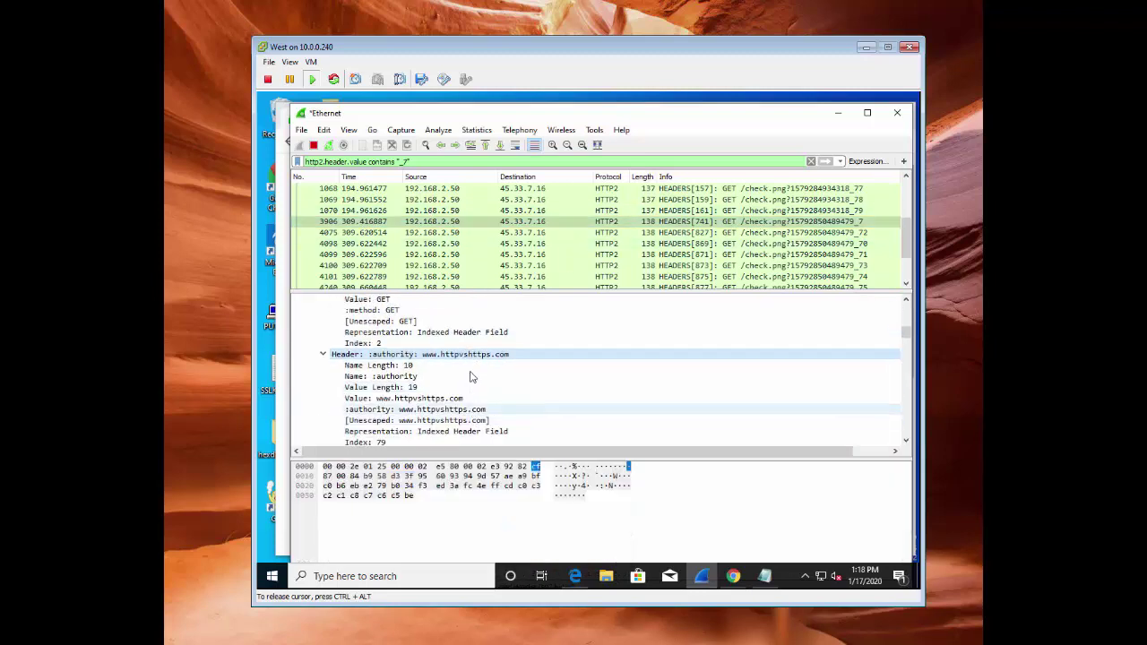
left_click(477, 357)
scroll(475, 359, "down", 4)
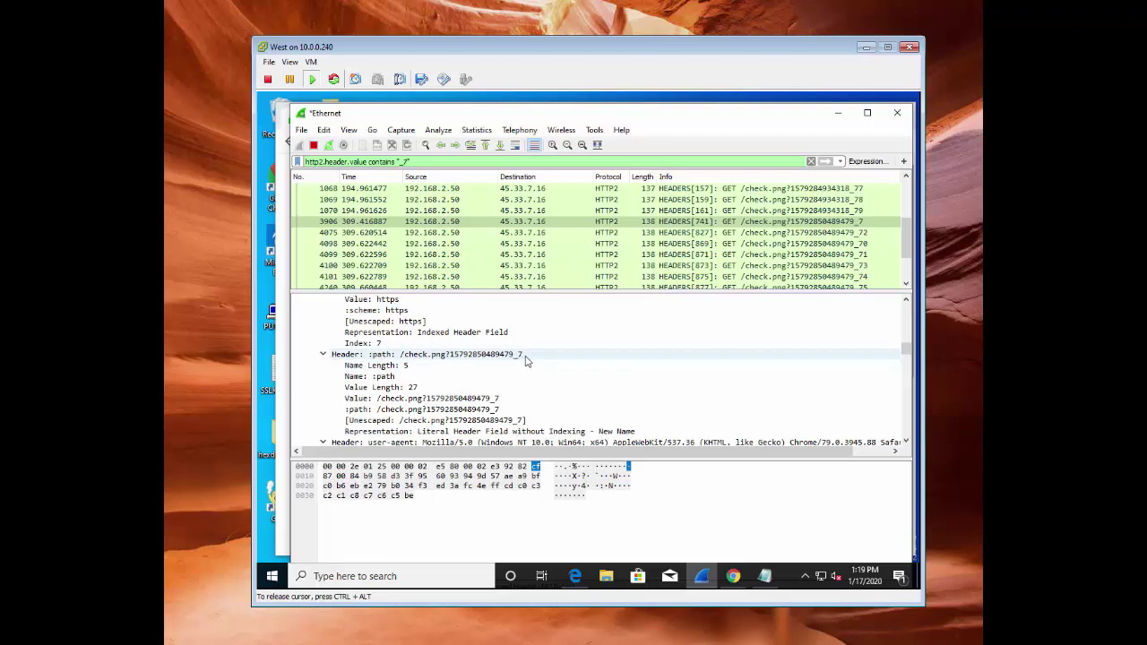
left_click(489, 355)
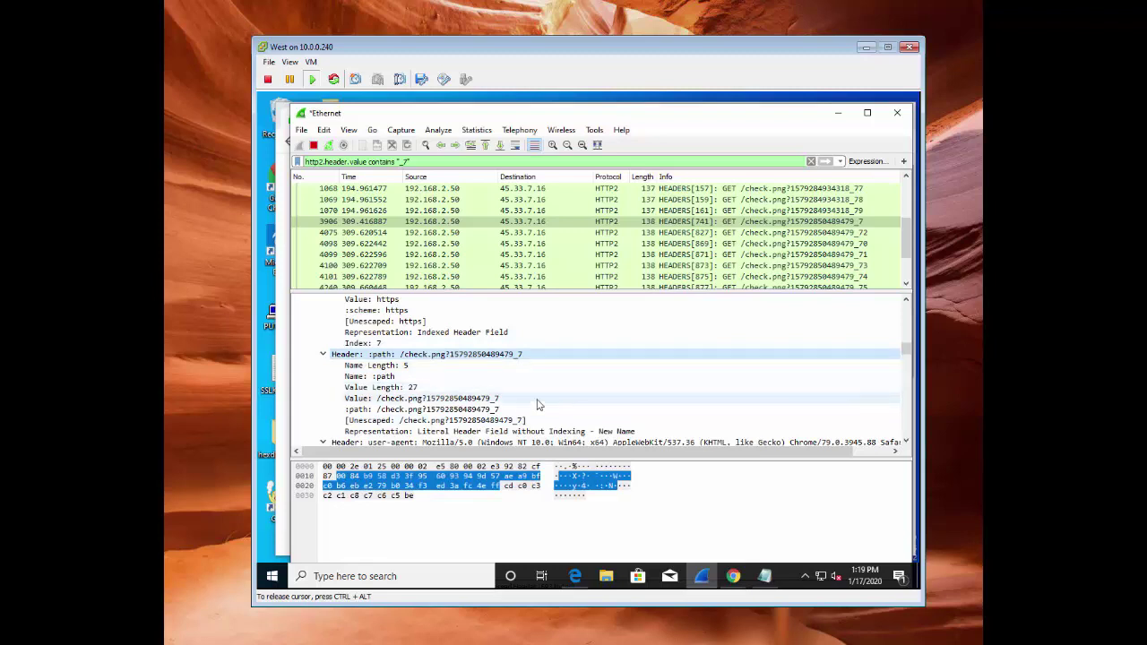
scroll(457, 404, "down", 1)
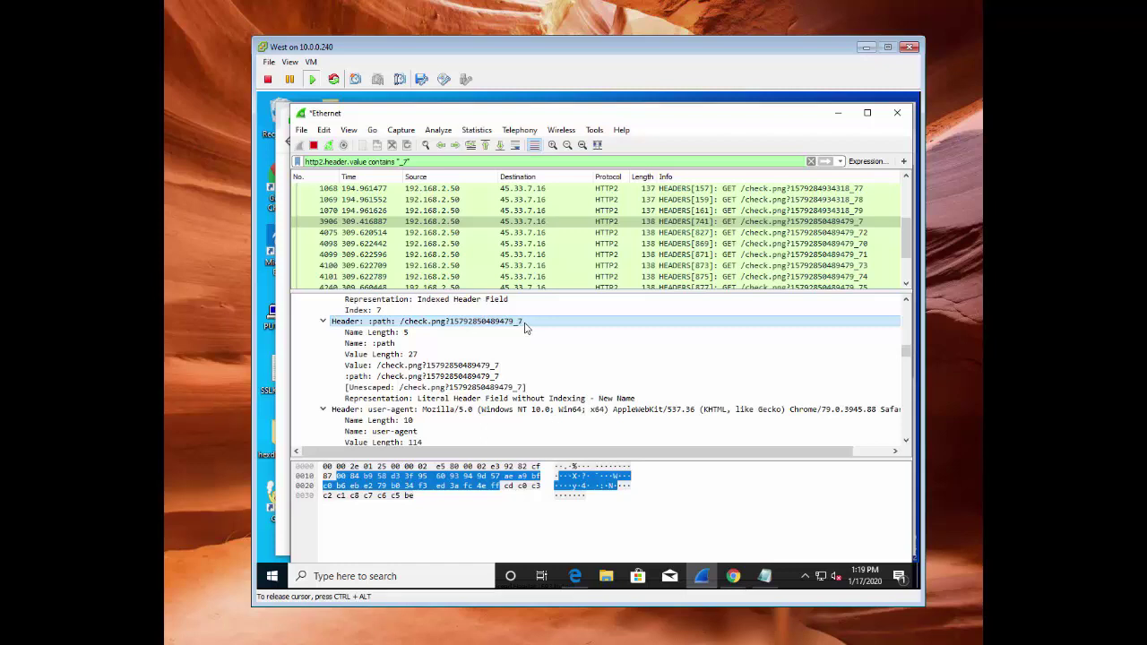
left_click(445, 366)
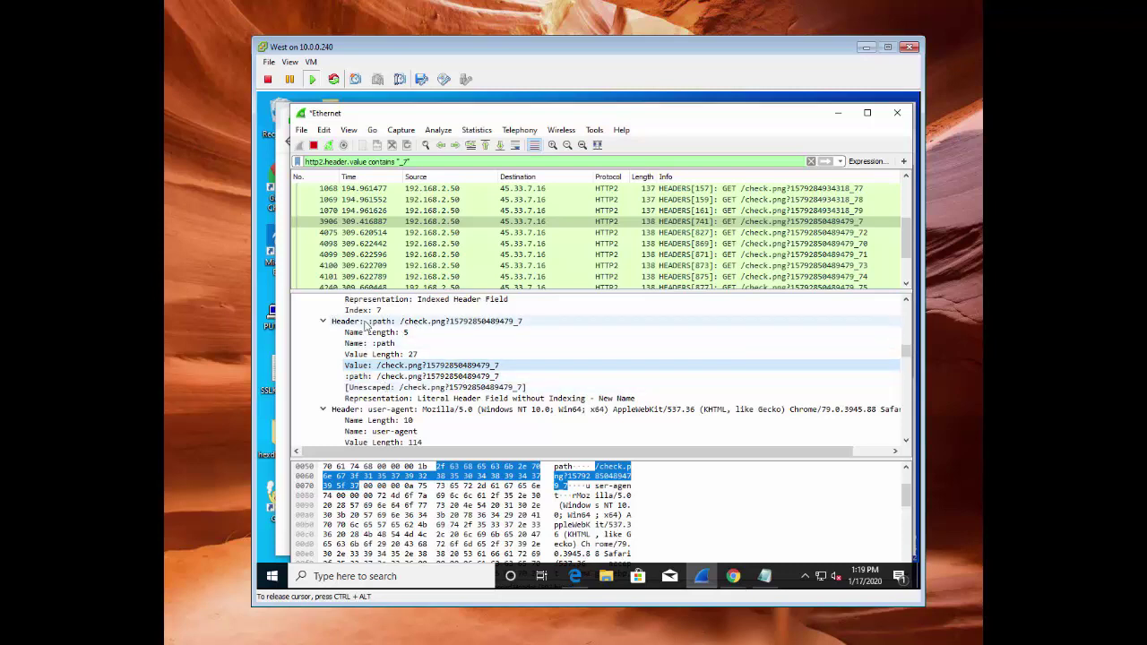
left_click(424, 377)
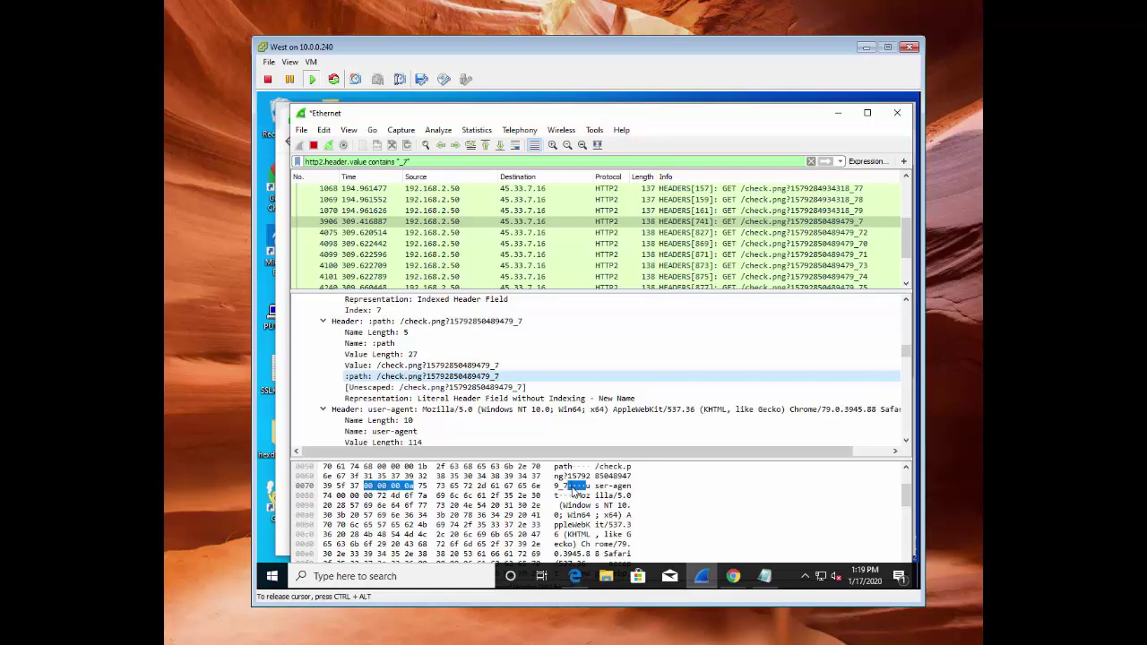
left_click(589, 482)
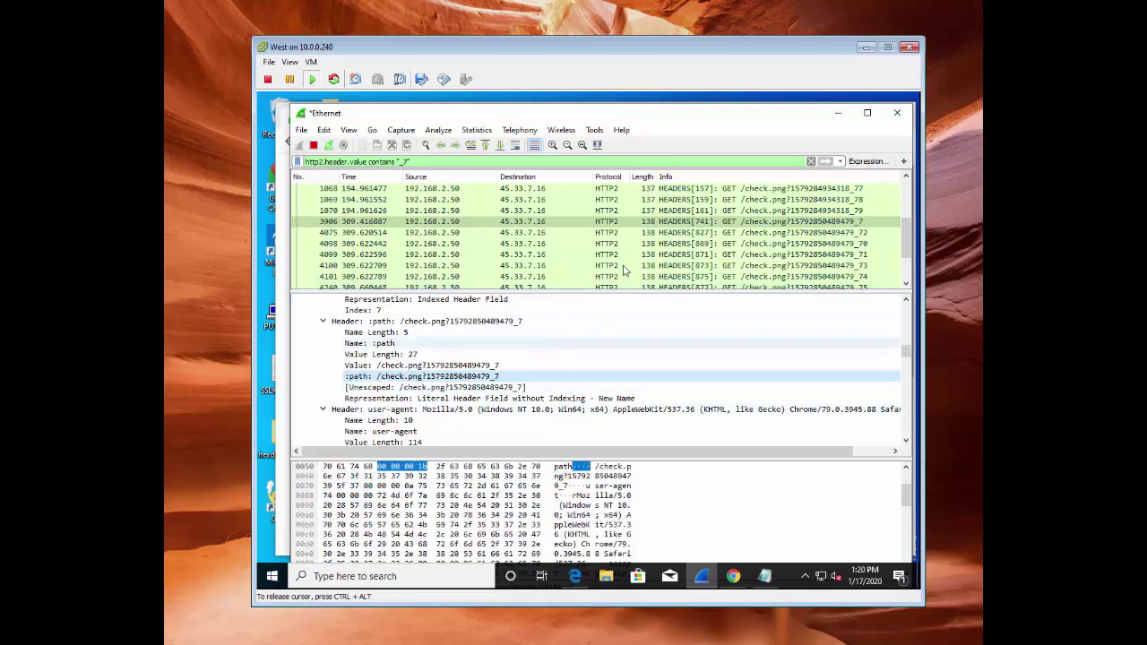
Minimize Wireshark and bring up the PA-220 console's blank new Application dialog
left_click(838, 113)
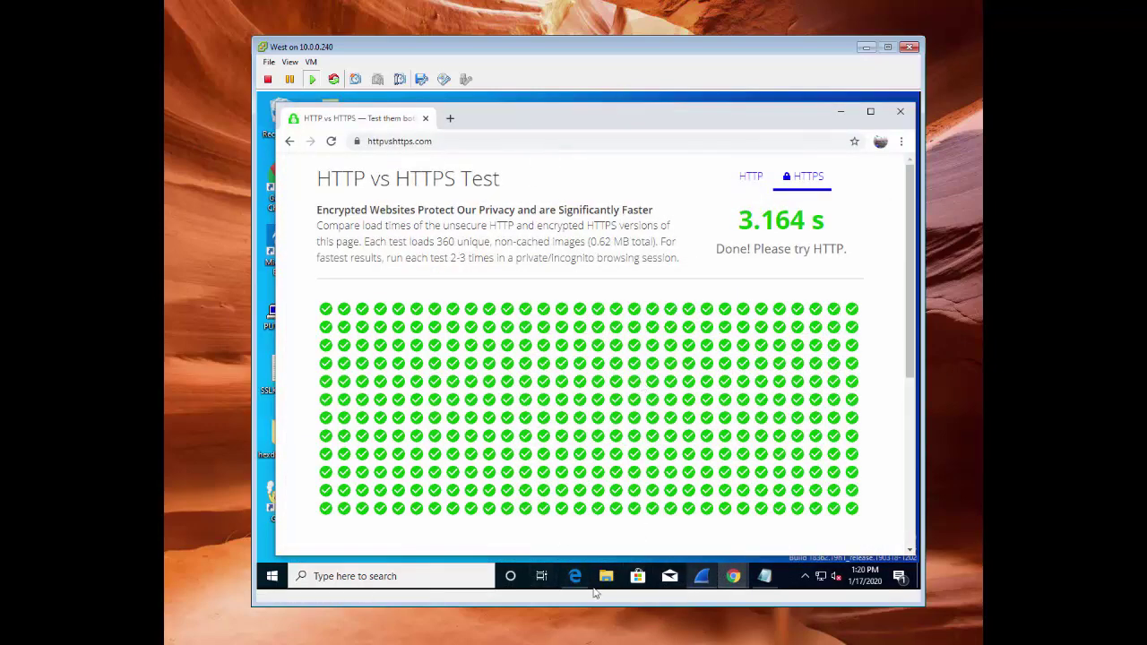
left_click(574, 578)
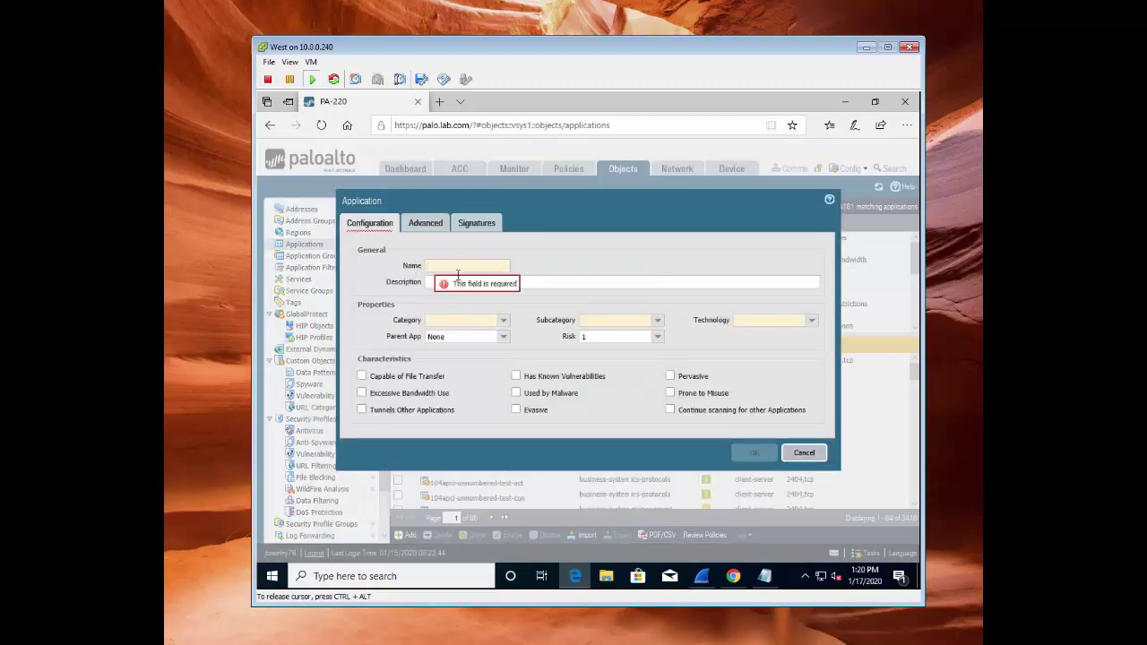
Name the application httpvs-png-7: category business-systems, subcategory auth-service, technology browser-based
type("tpvs-png-7")
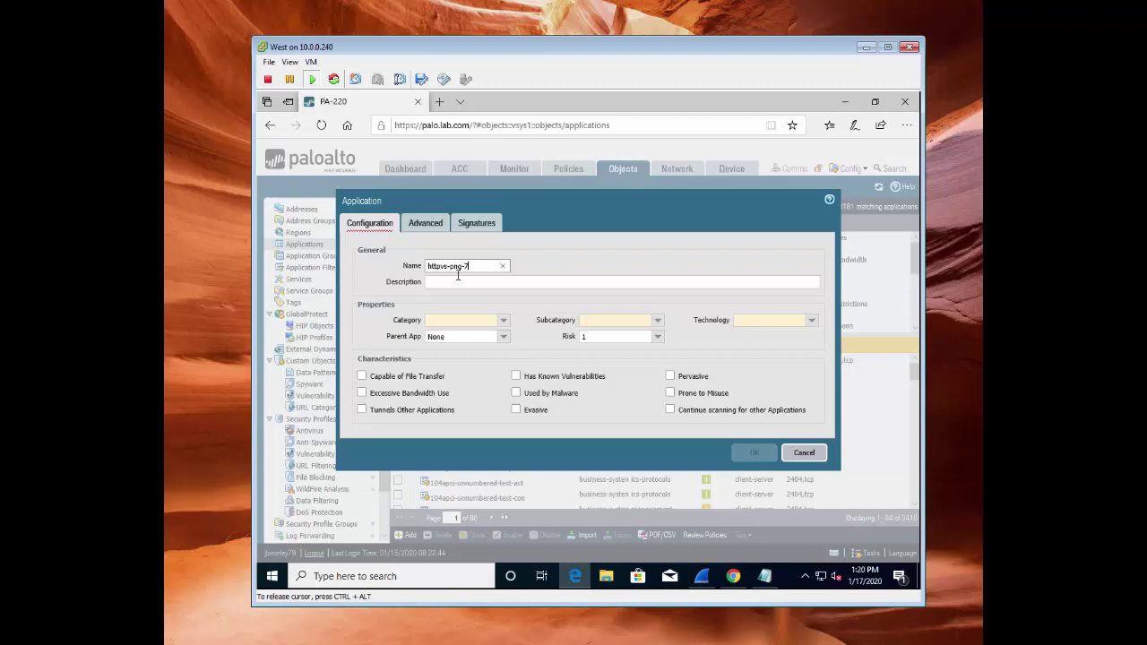
left_click(503, 320)
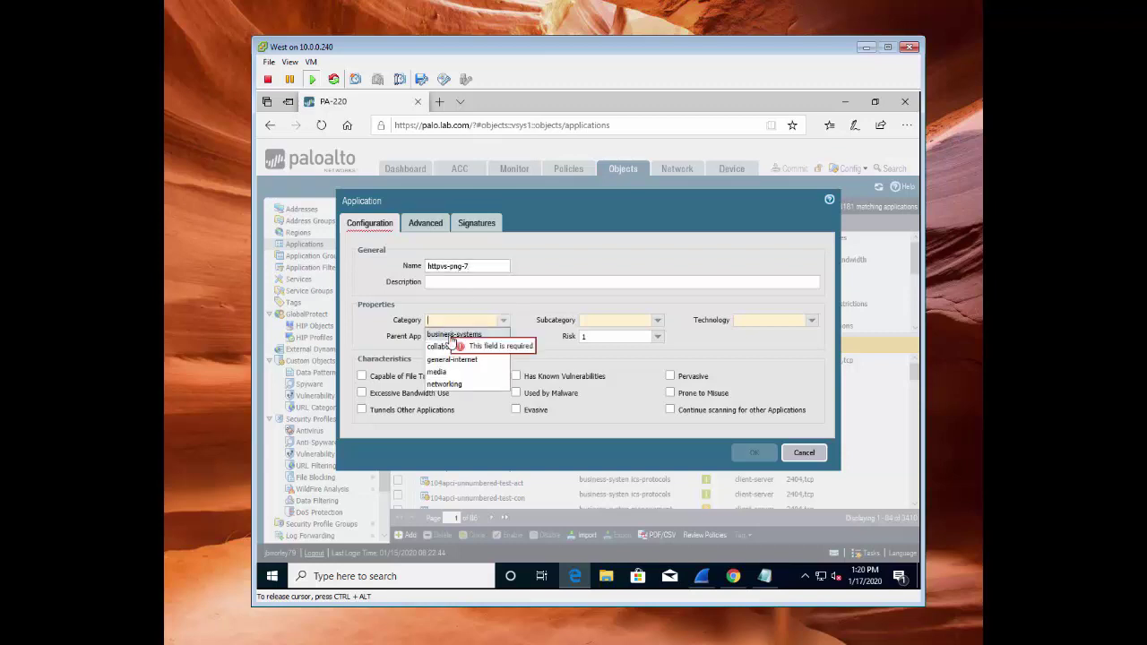
left_click(470, 333)
left_click(659, 322)
left_click(588, 335)
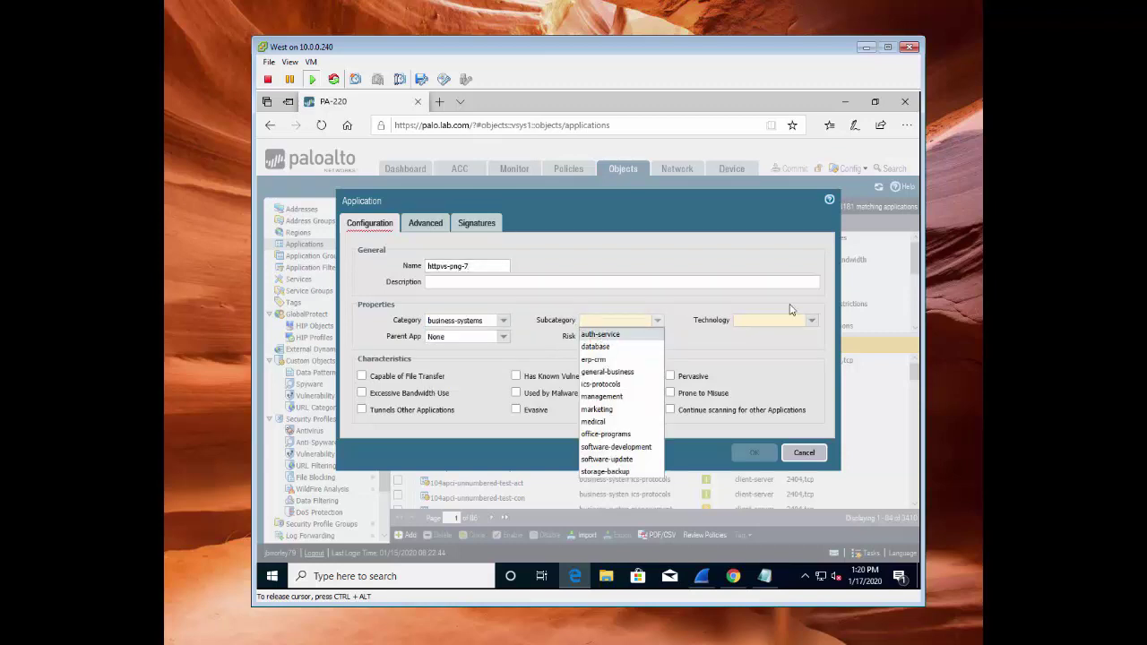
left_click(811, 321)
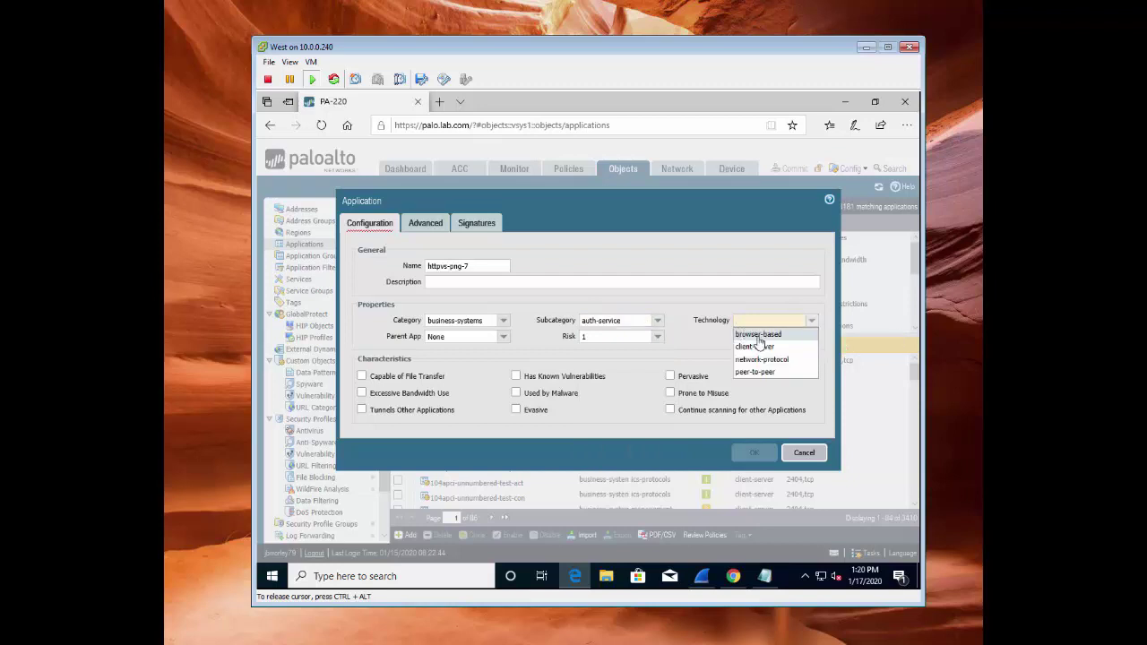
left_click(760, 336)
left_click(796, 362)
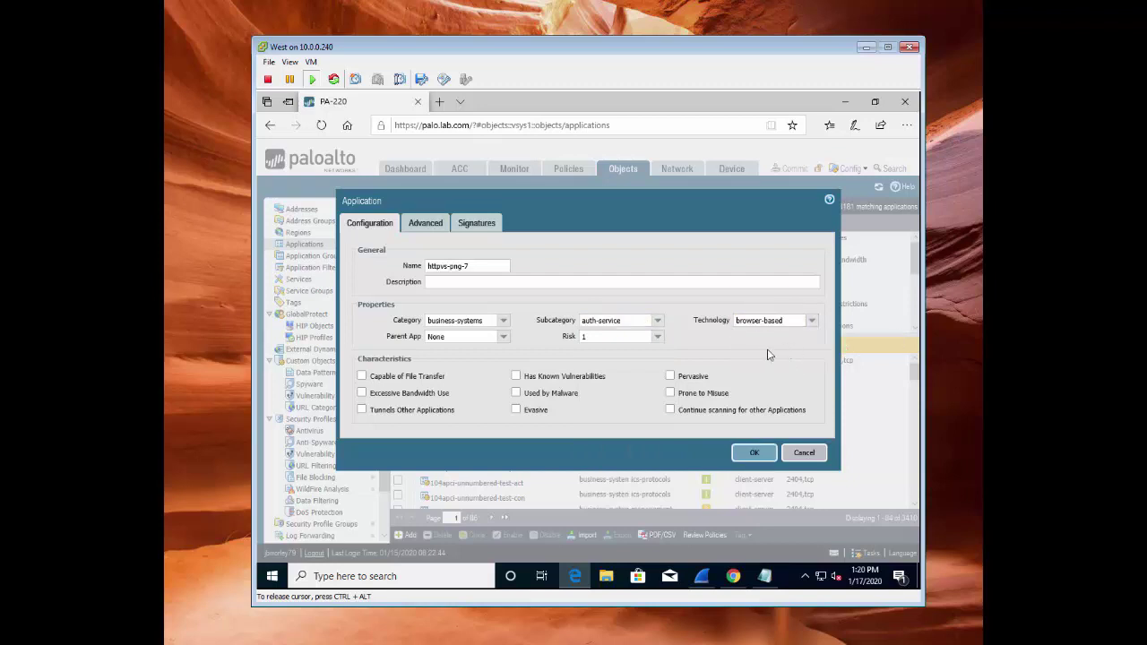
Set the application's default port to tcp/443
left_click(427, 226)
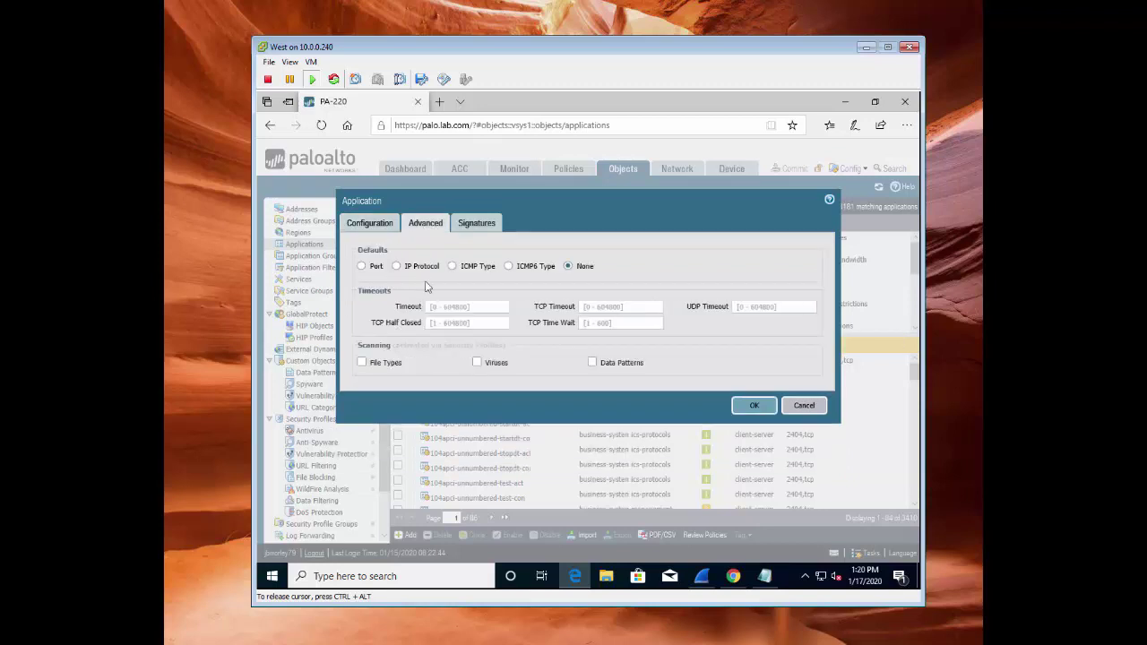
left_click(360, 267)
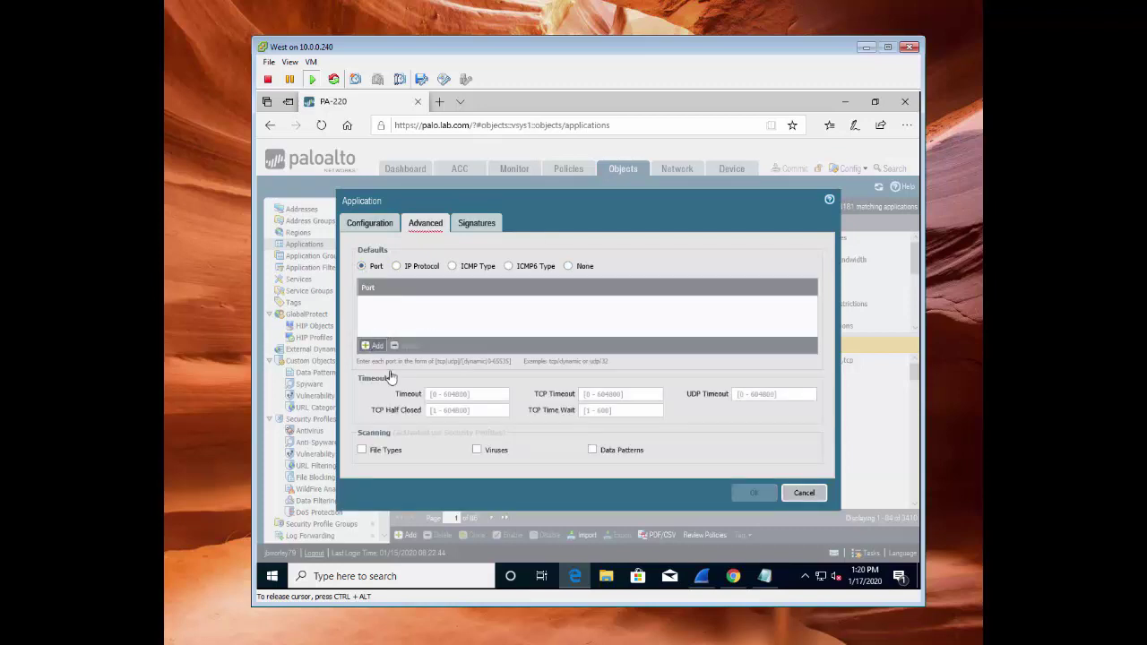
type("p/443")
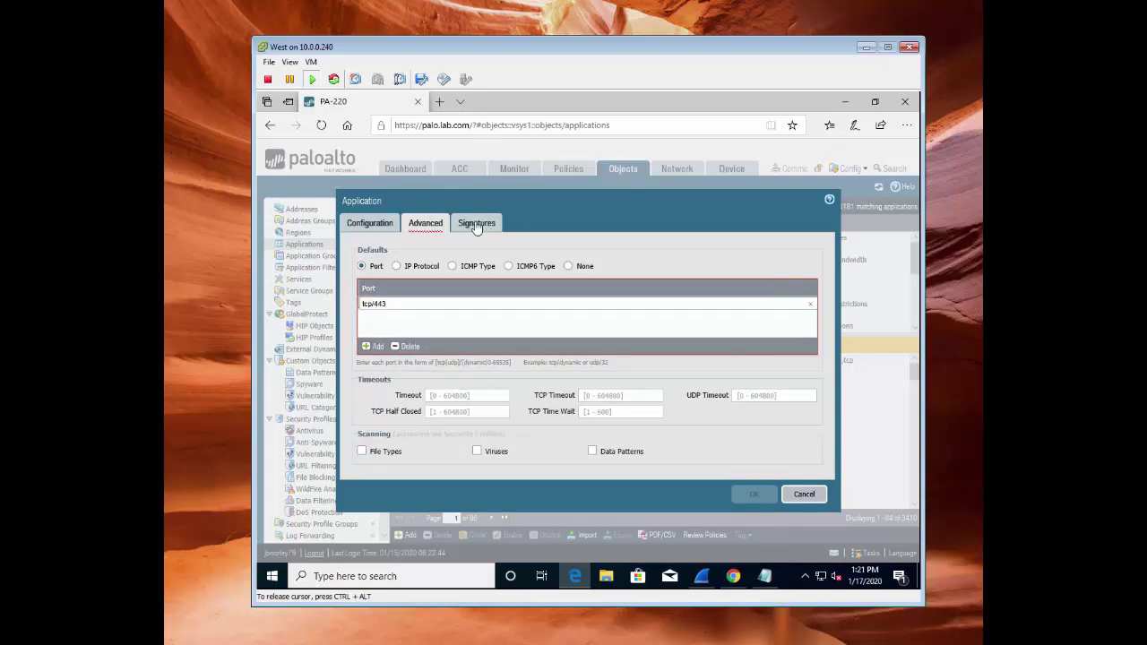
left_click(472, 227)
Add a signature named pngcheck and start an Or condition using Pattern Match
left_click(364, 427)
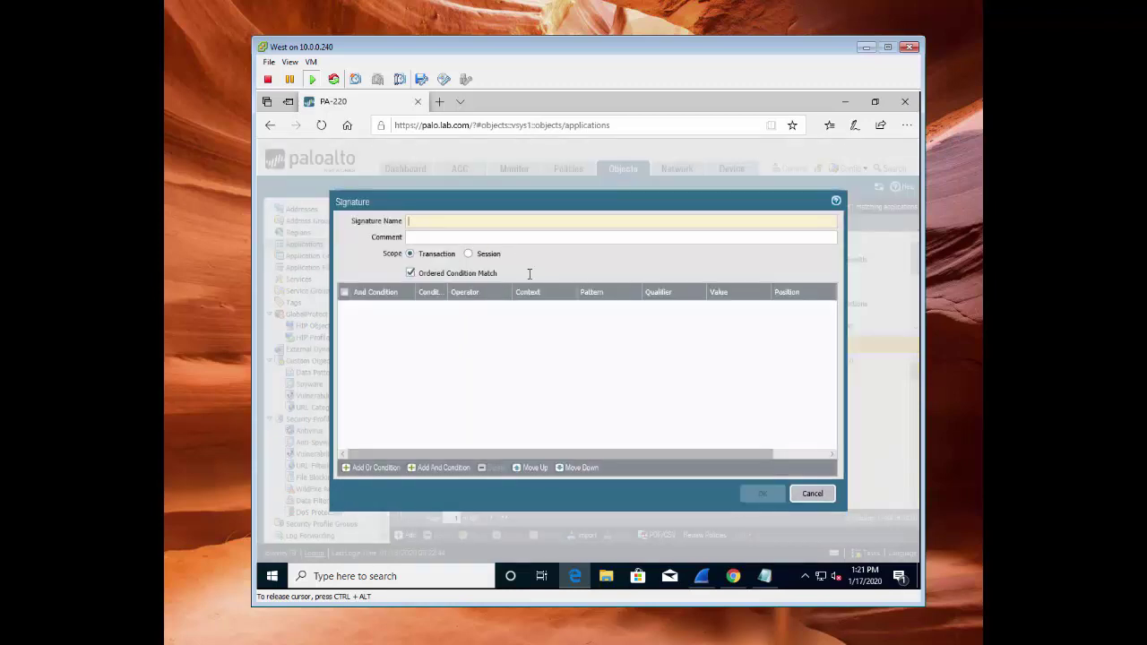
type("pngcheck")
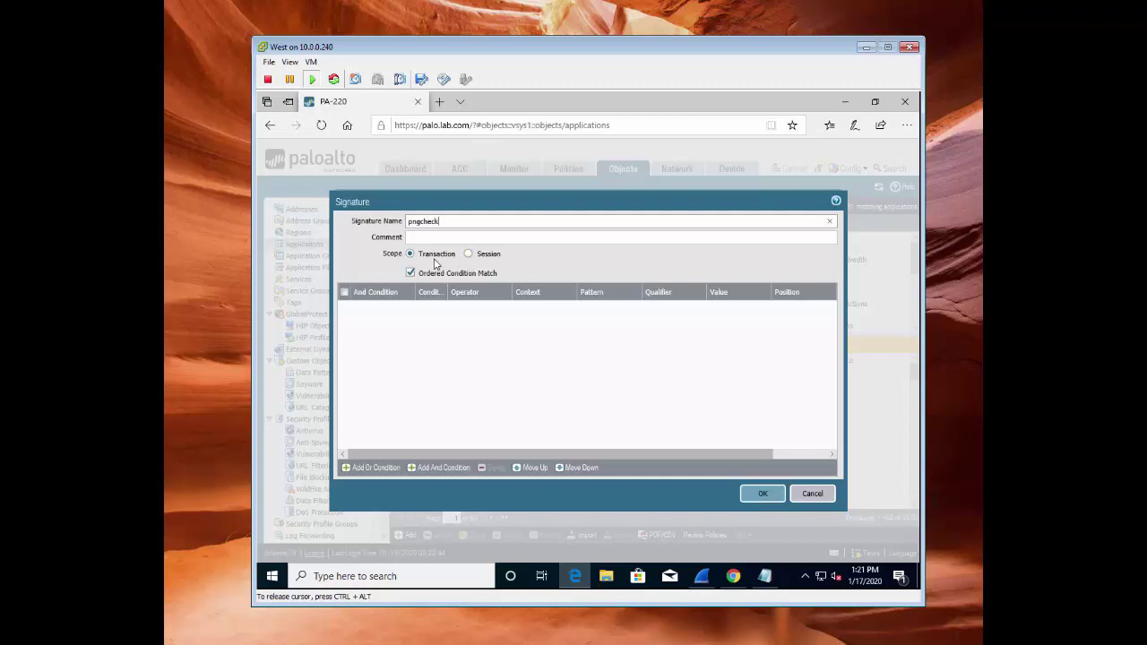
left_click(419, 332)
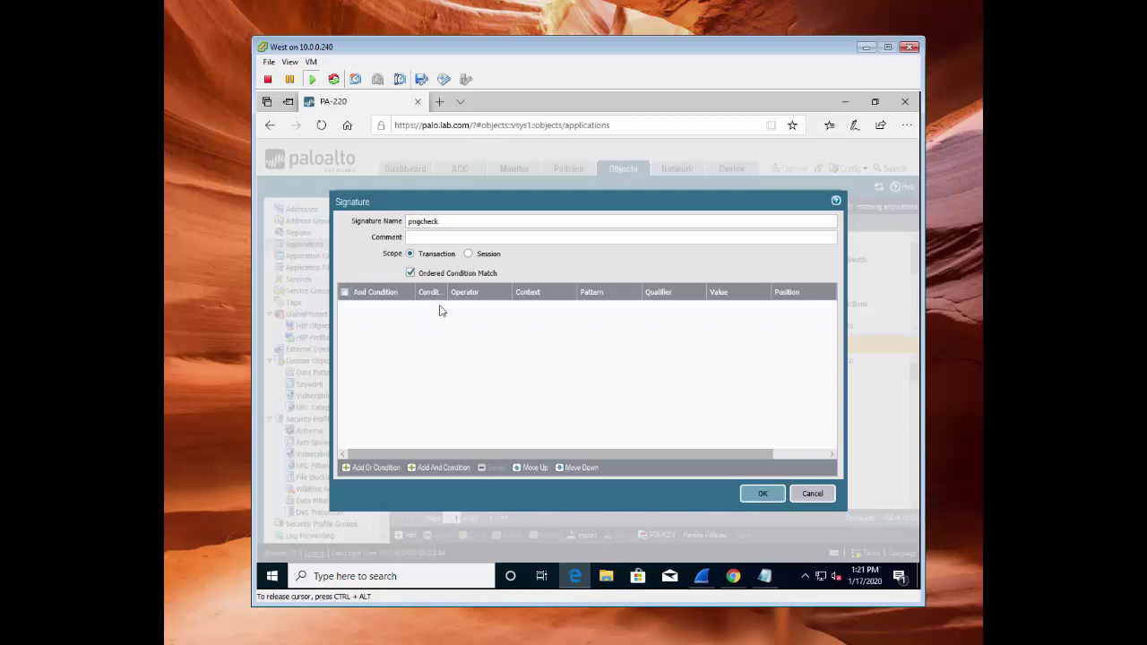
left_click(374, 468)
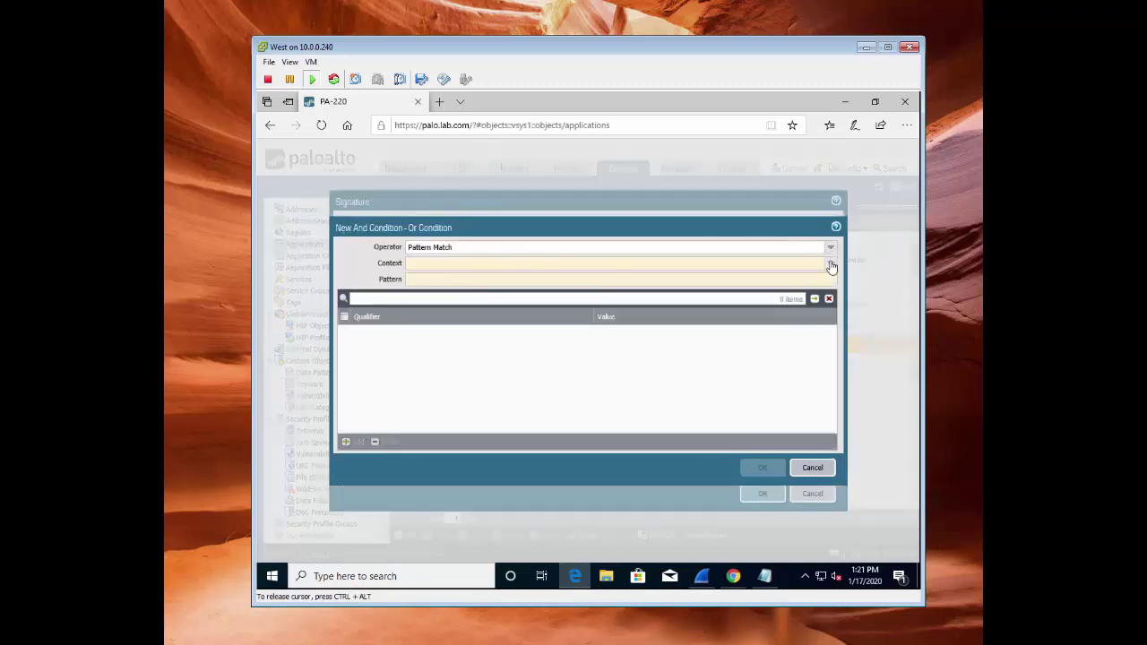
Match http-req-headers against the pattern (www\.)?httpvshttps\.com.*/check\.png*_7\w00\x
left_click(830, 262)
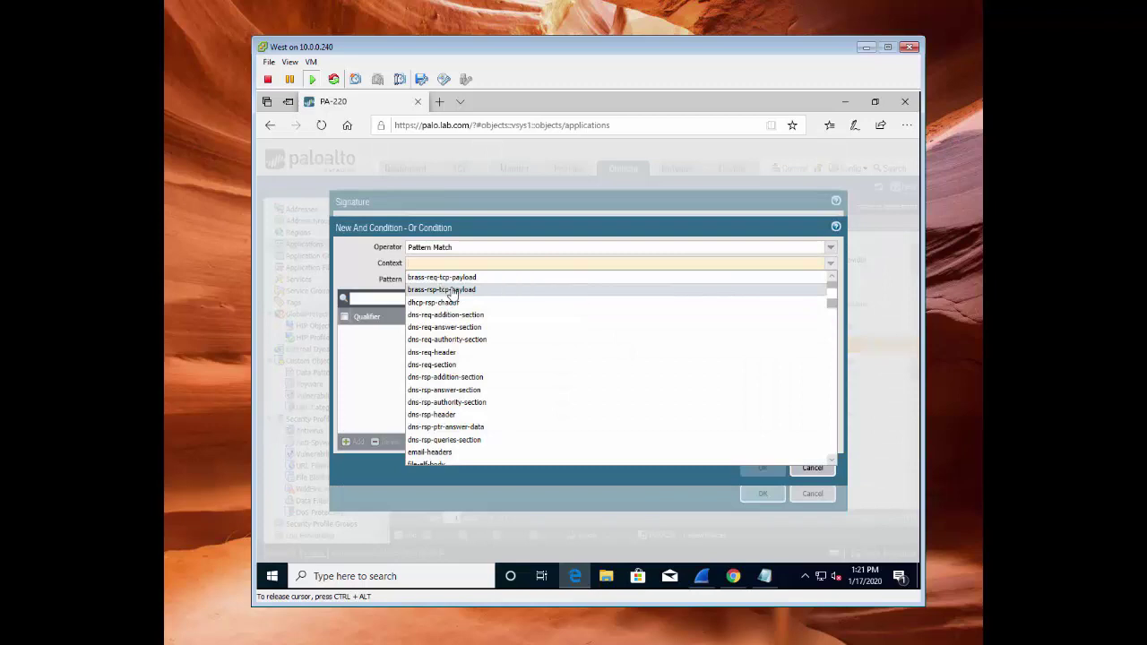
type("http")
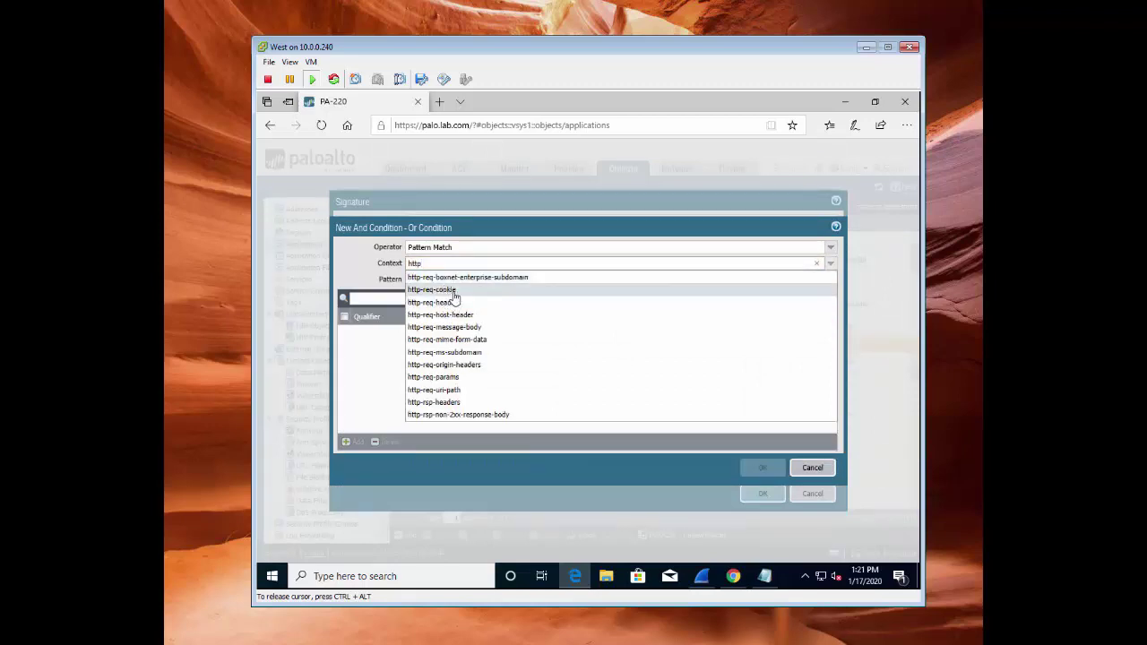
left_click(454, 303)
left_click(449, 278)
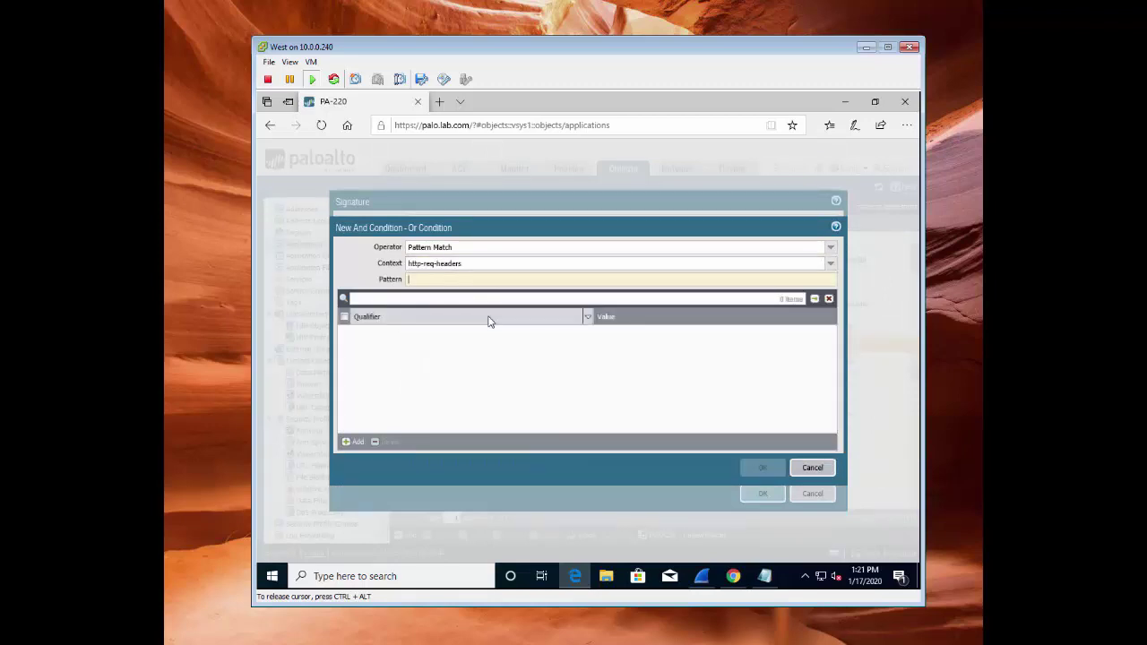
type("(www")
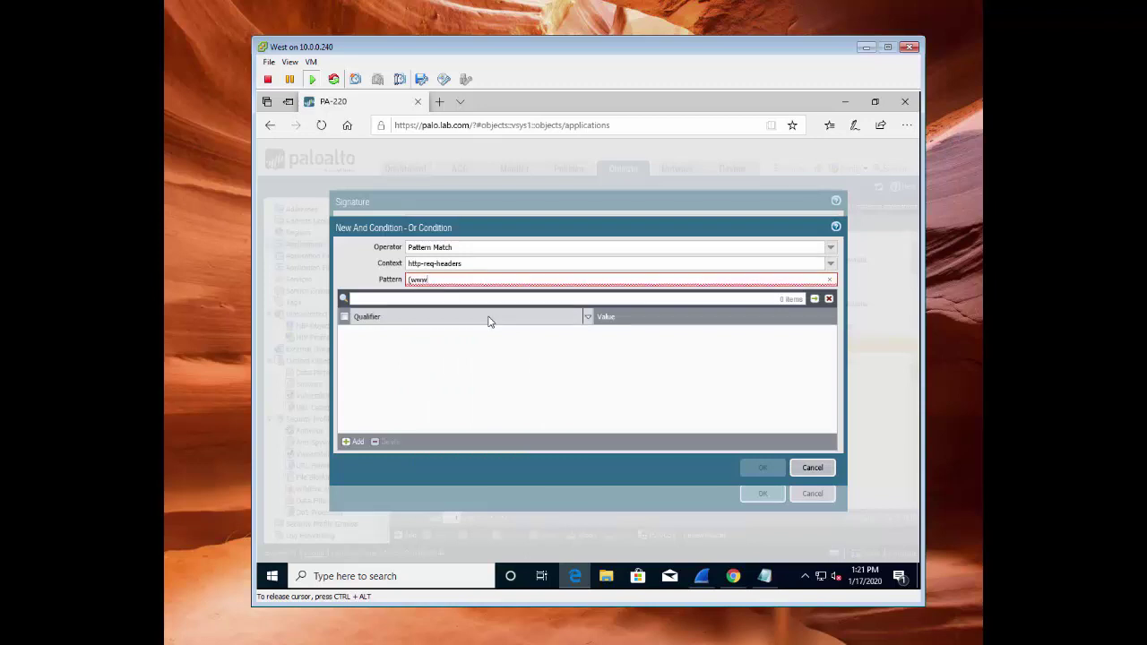
type("\\.)?")
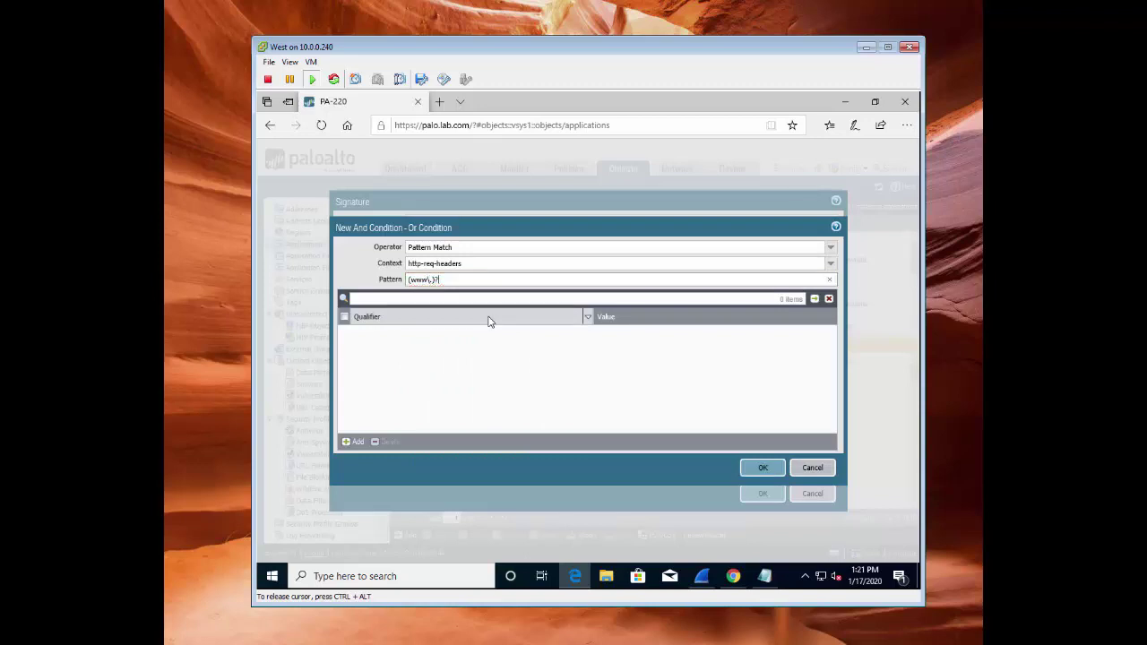
type("httpvshttps\\.com.*/check\\.png")
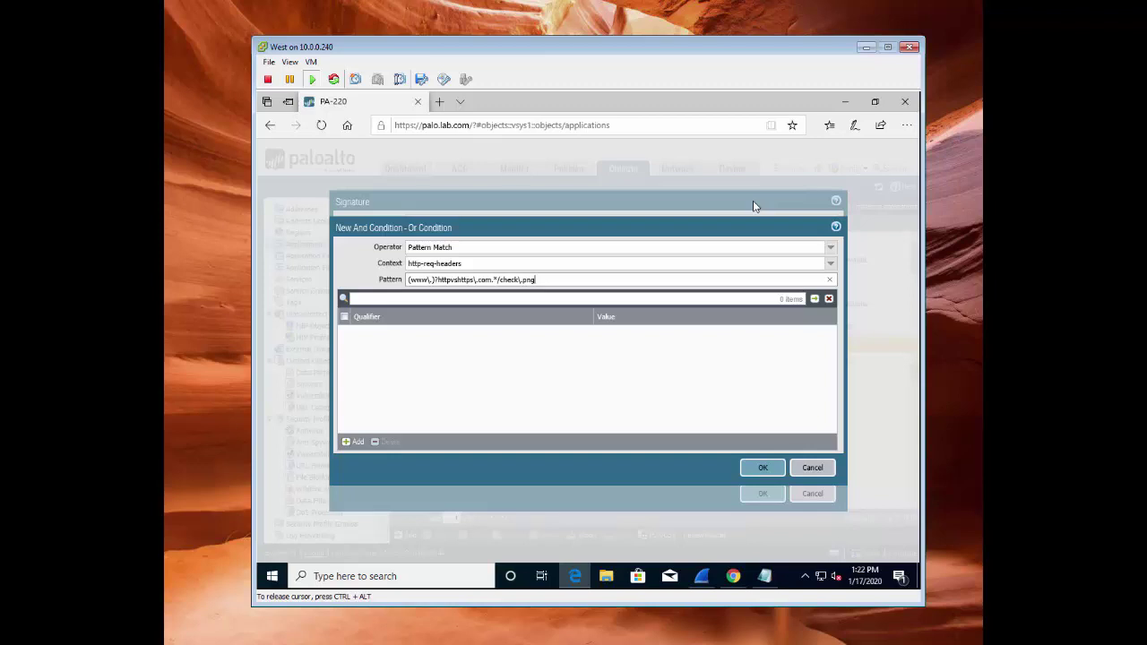
type("*")
type("_7")
type("\\w")
type("00")
type("\\x")
Save the http-req-headers condition, the pngcheck signature and the httpvs-png-7 application
left_click(762, 469)
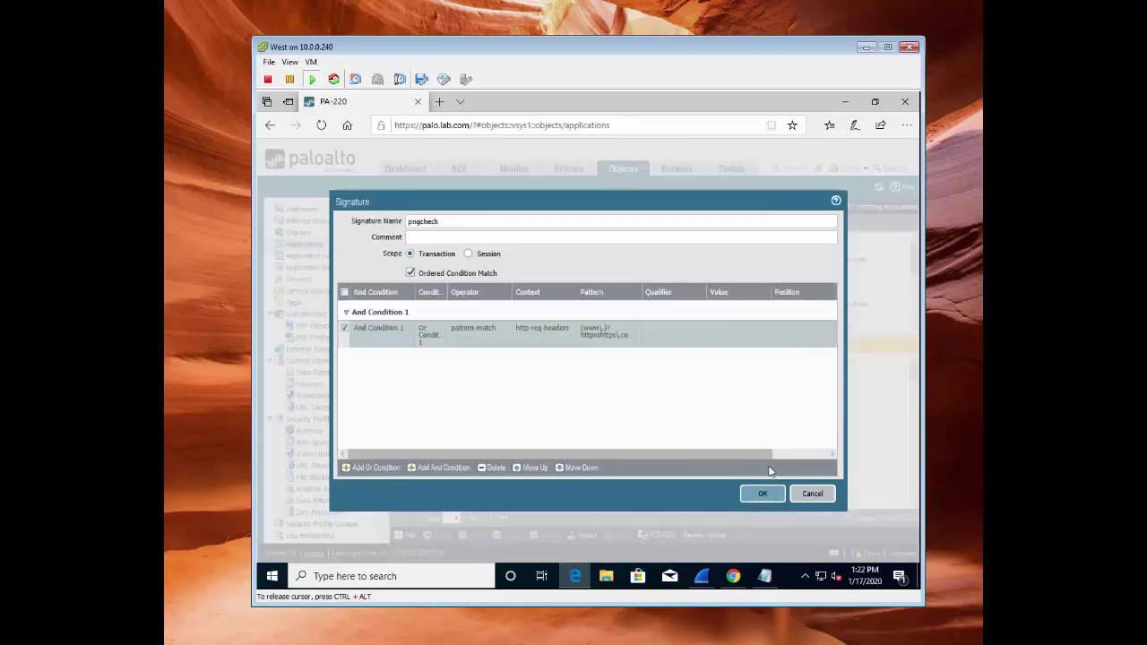
left_click(763, 494)
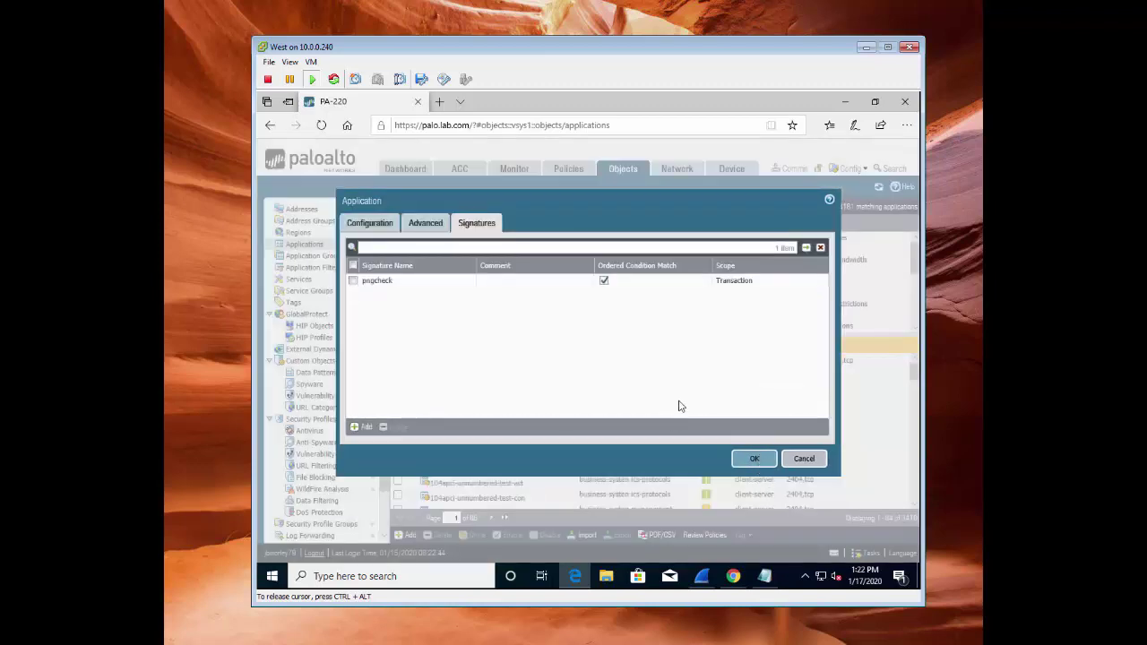
left_click(756, 455)
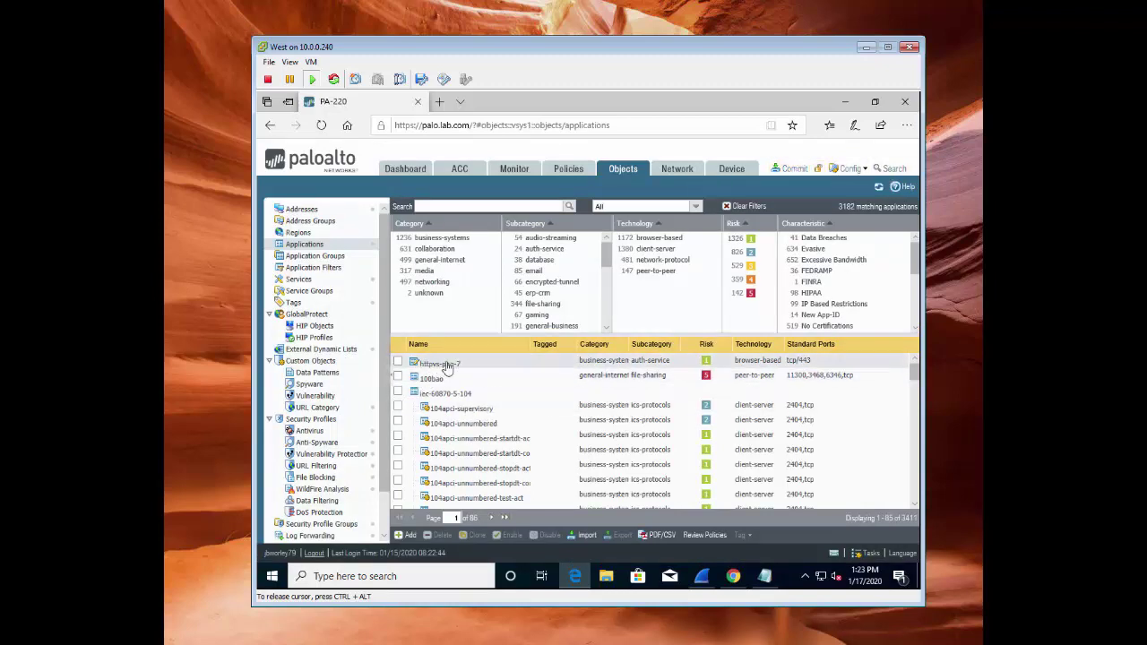
Create application httpvs-png-9 with category business-systems, subcategory auth-service and technology browser-based
left_click(412, 535)
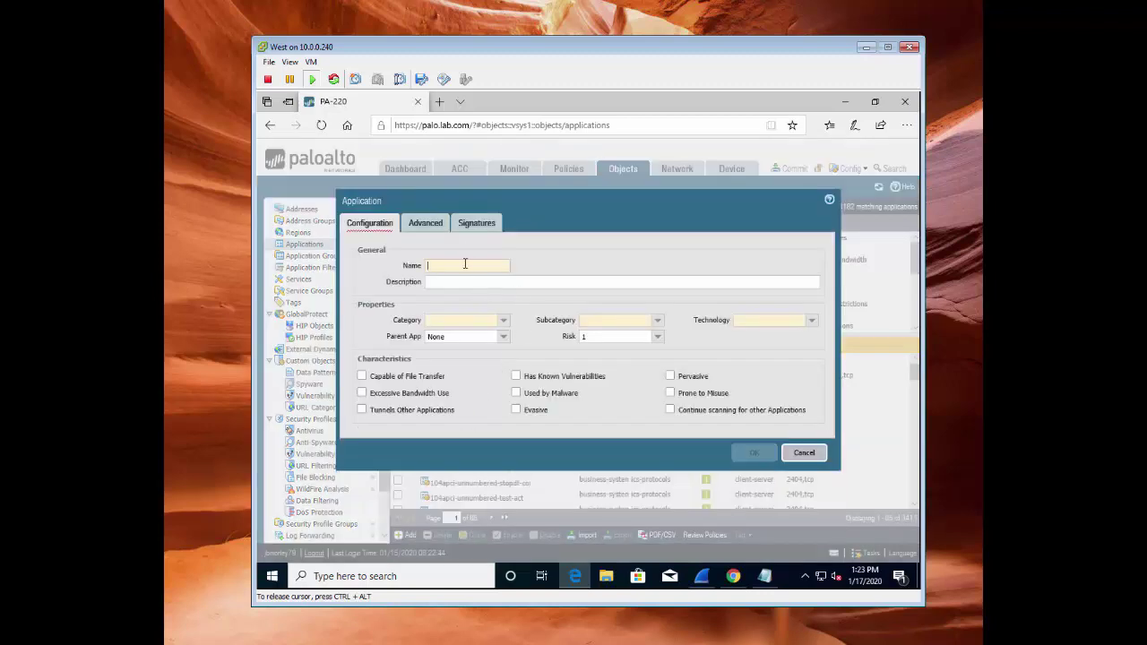
type("http")
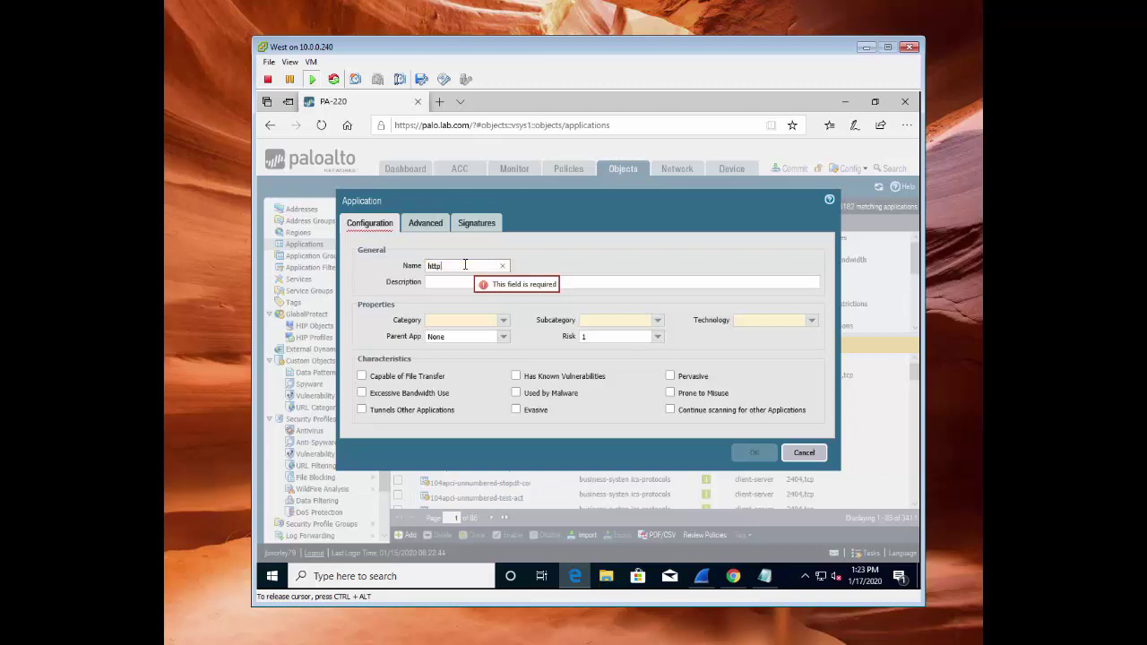
type("vs-png-")
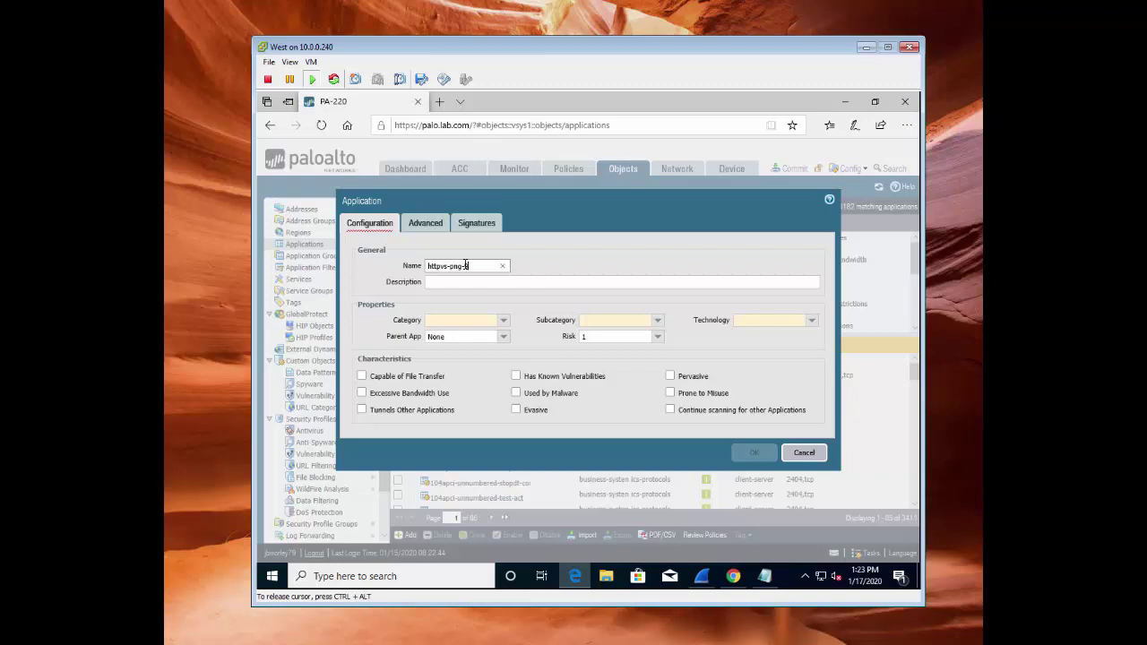
type("9")
left_click(503, 320)
left_click(466, 338)
left_click(658, 321)
left_click(608, 342)
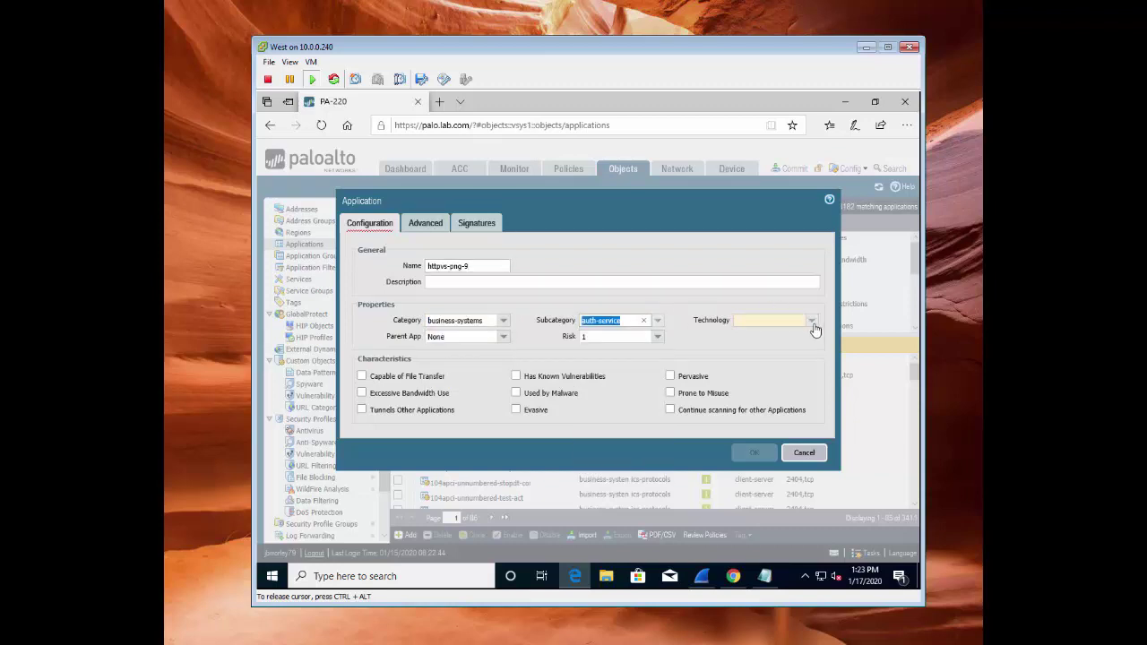
left_click(762, 322)
left_click(758, 333)
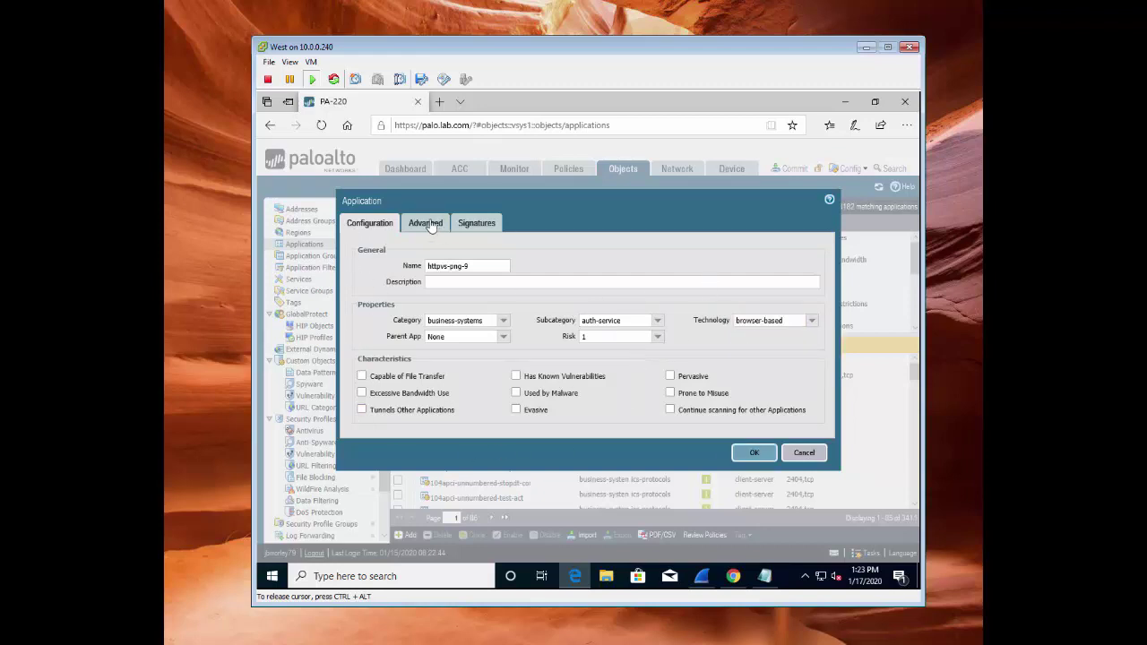
Give the application default port tcp/443 and start a new signature for it
left_click(361, 266)
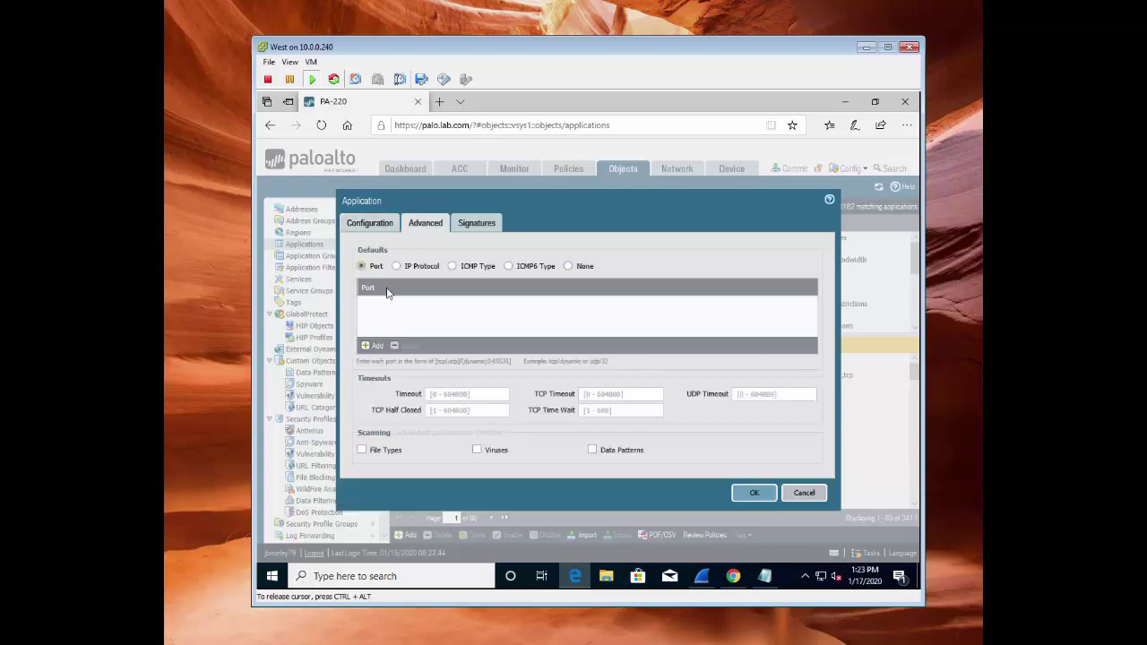
left_click(367, 345)
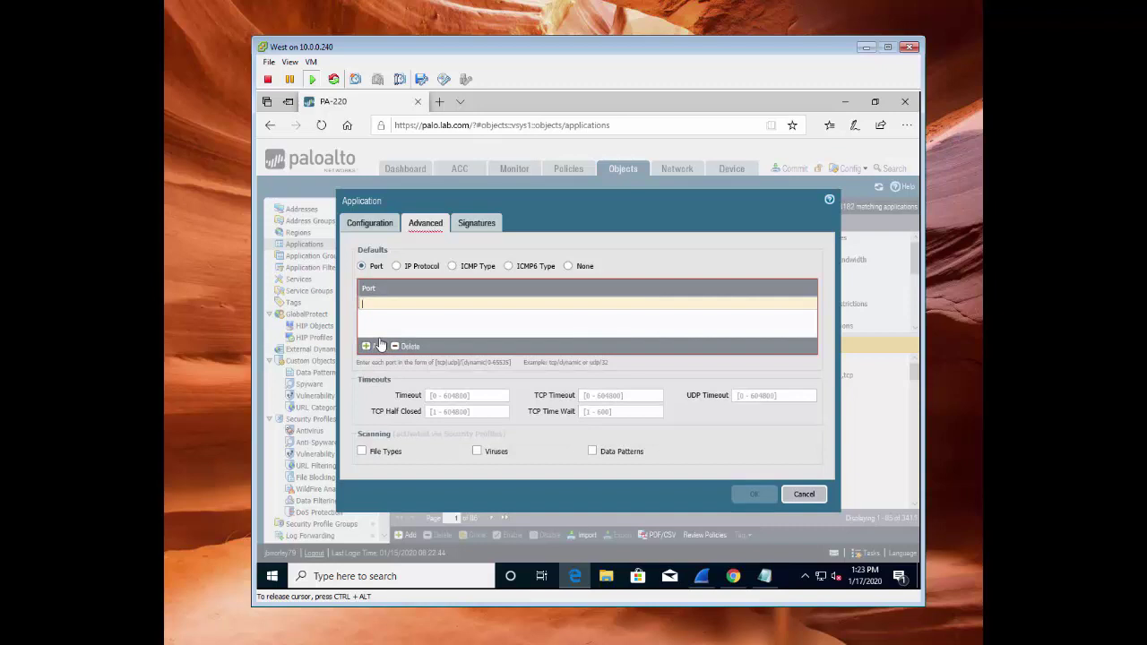
type("tcp/443")
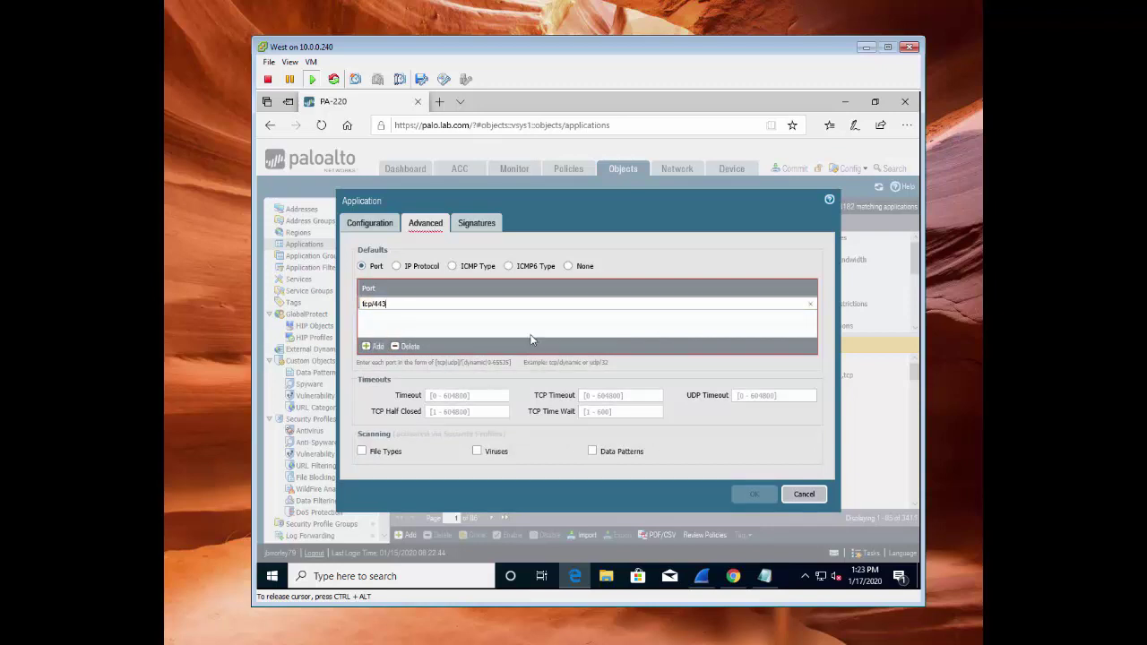
left_click(489, 241)
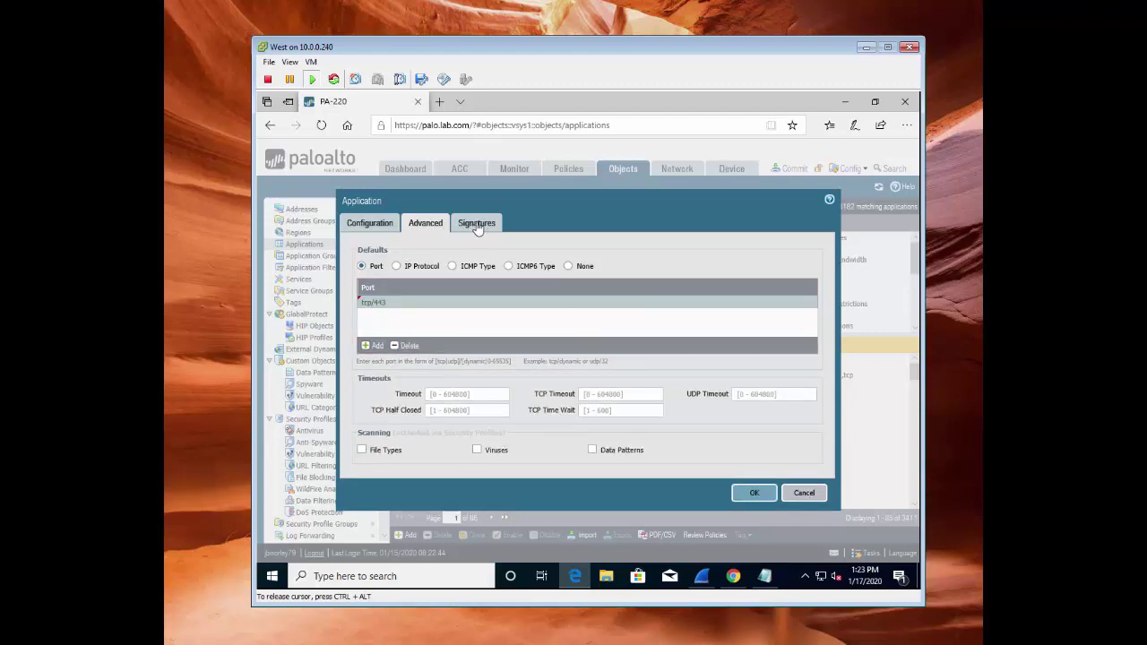
left_click(478, 226)
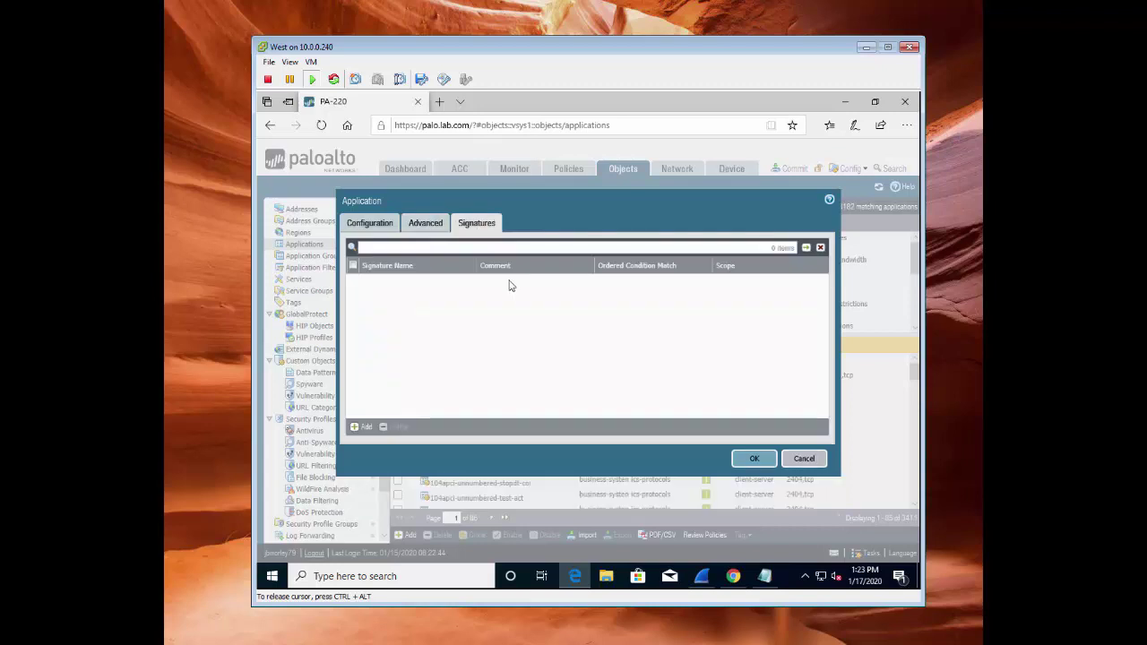
left_click(363, 428)
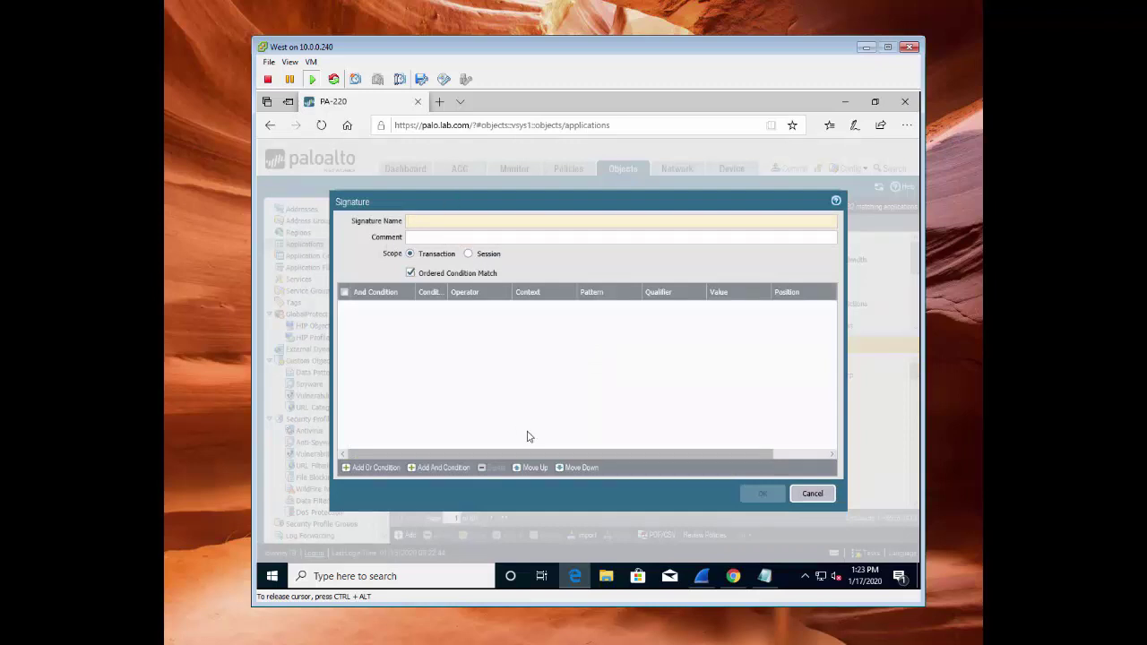
Name the signature pngfun and match http-req-host-header against (www\.)?httpvshttps\.com
type("pngfun")
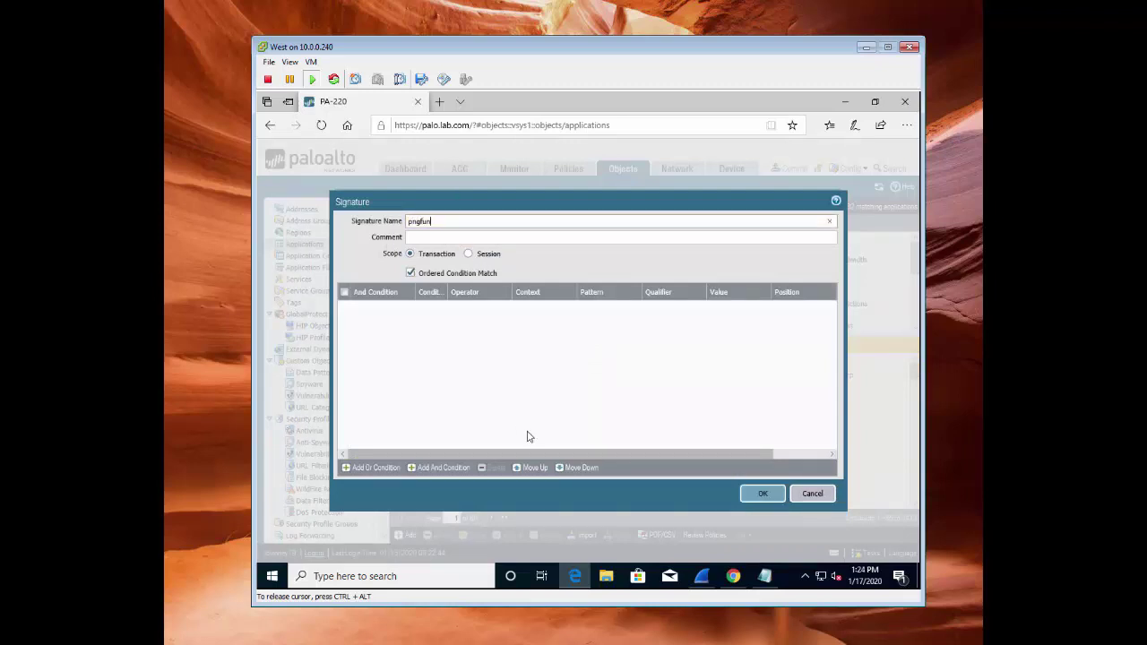
left_click(370, 468)
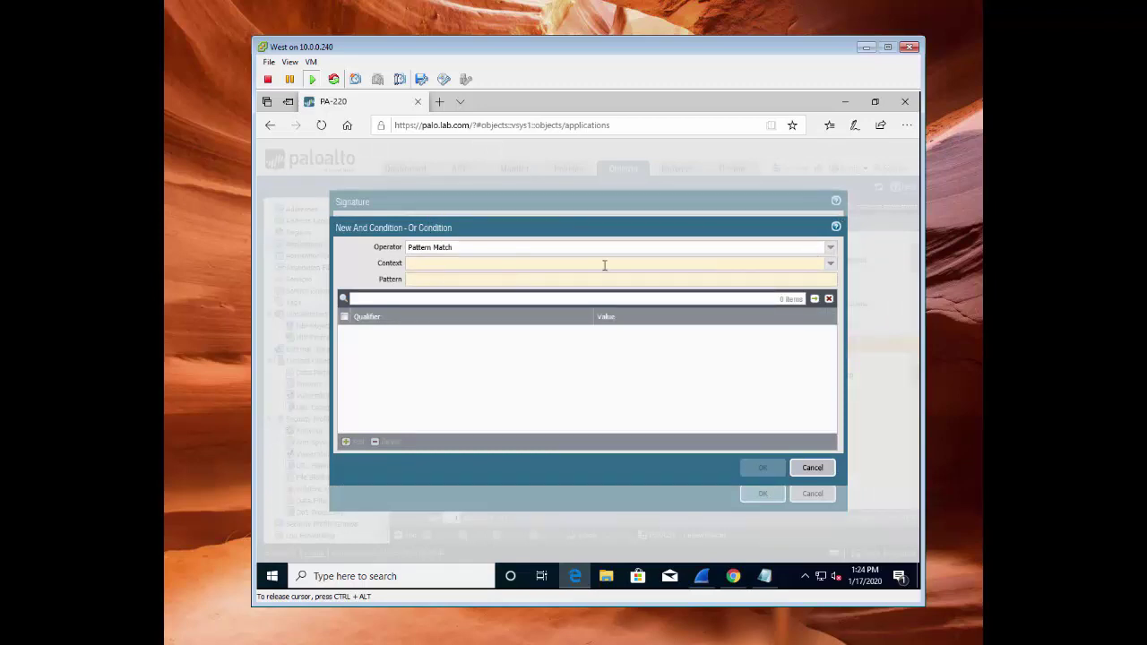
type("http")
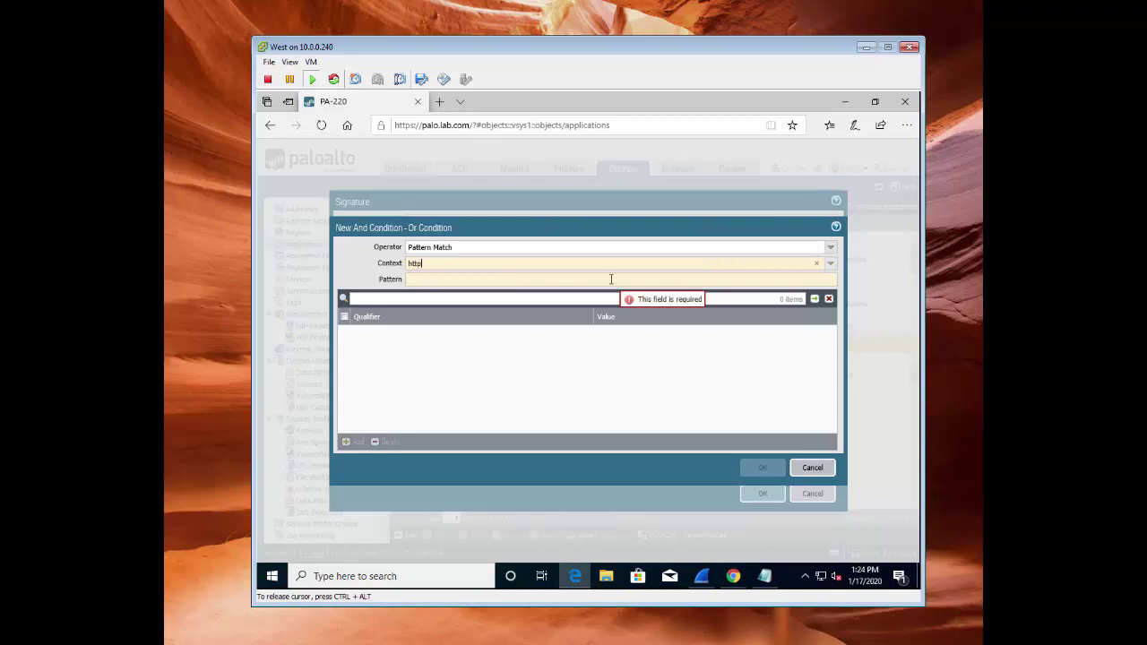
left_click(450, 314)
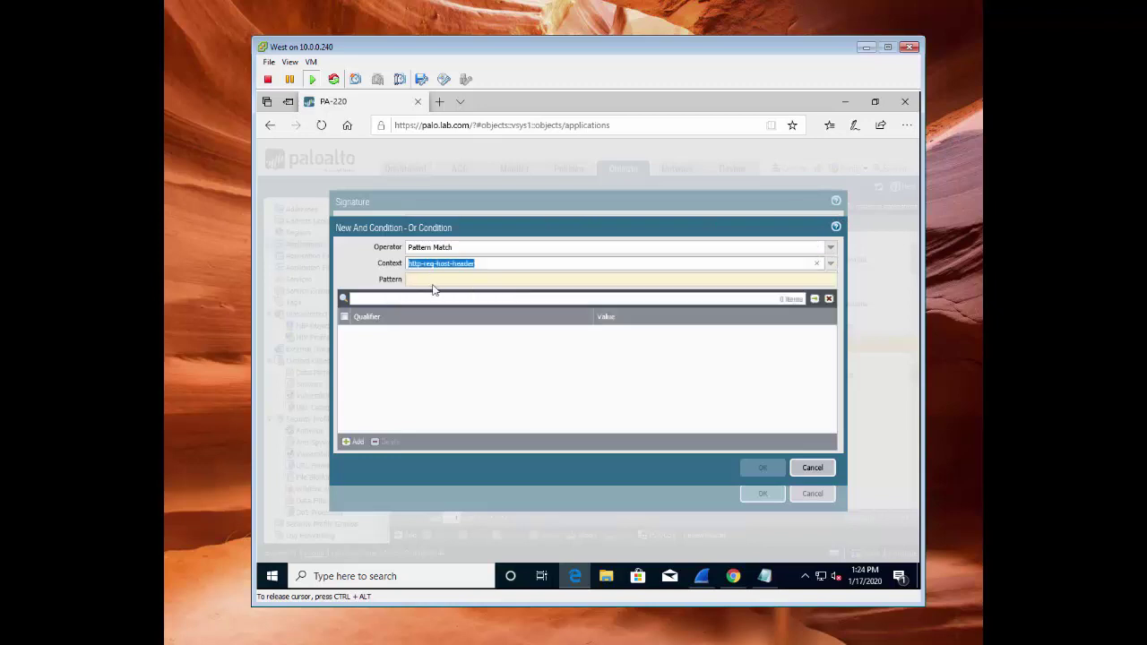
left_click(428, 281)
type("(www")
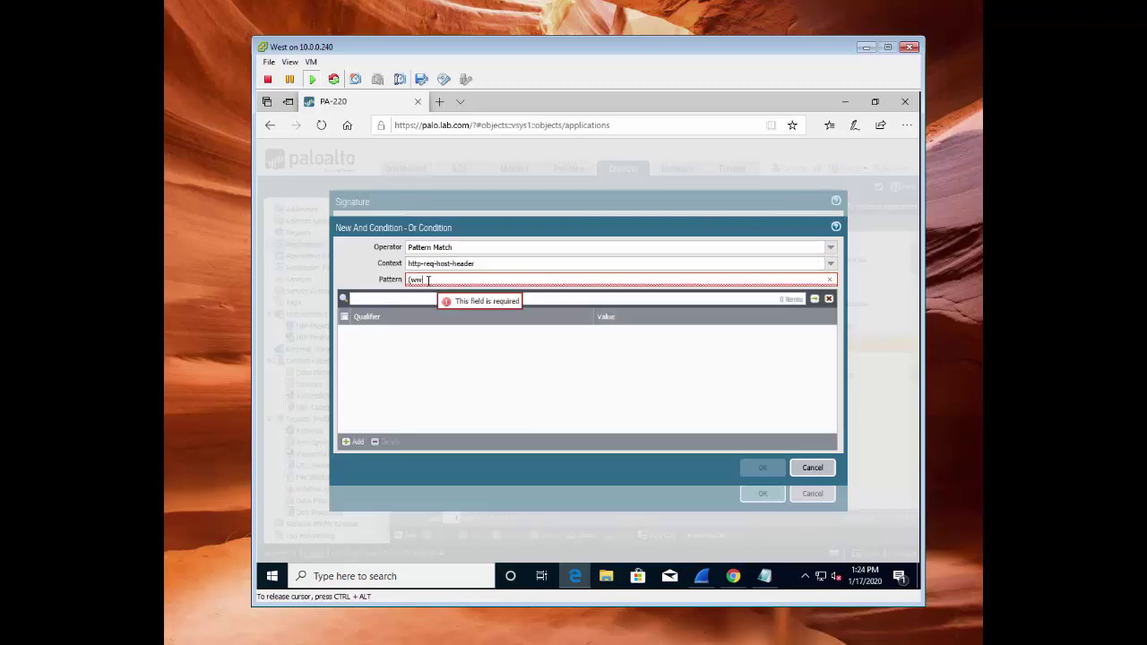
type("\\.)?httpv")
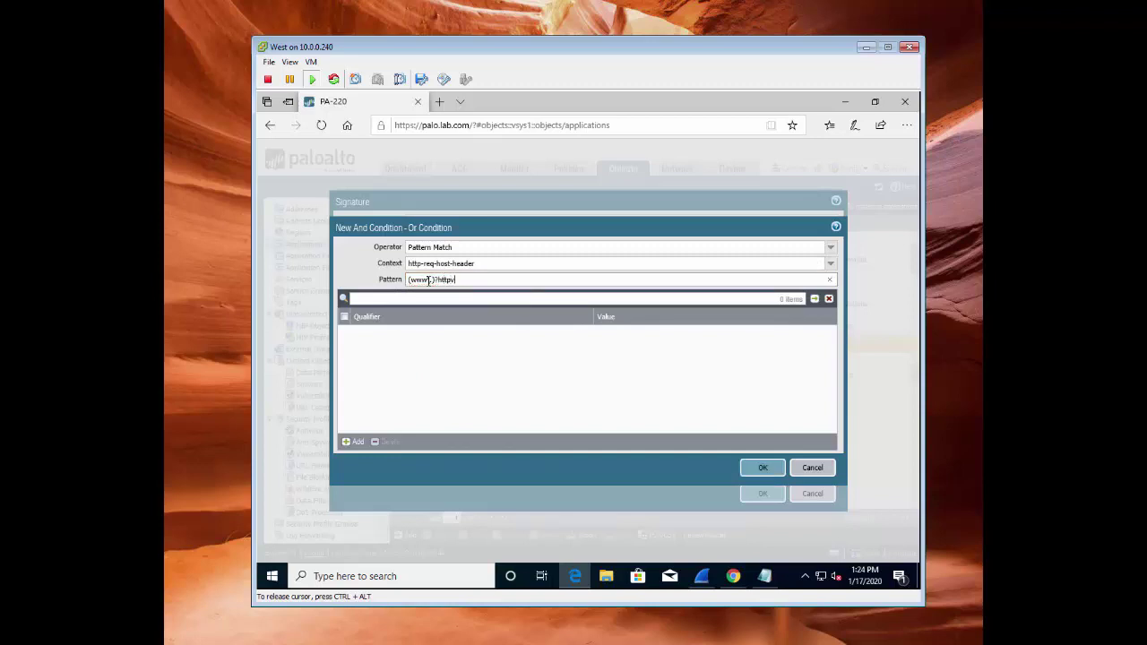
type("shttps\\.com")
left_click(767, 470)
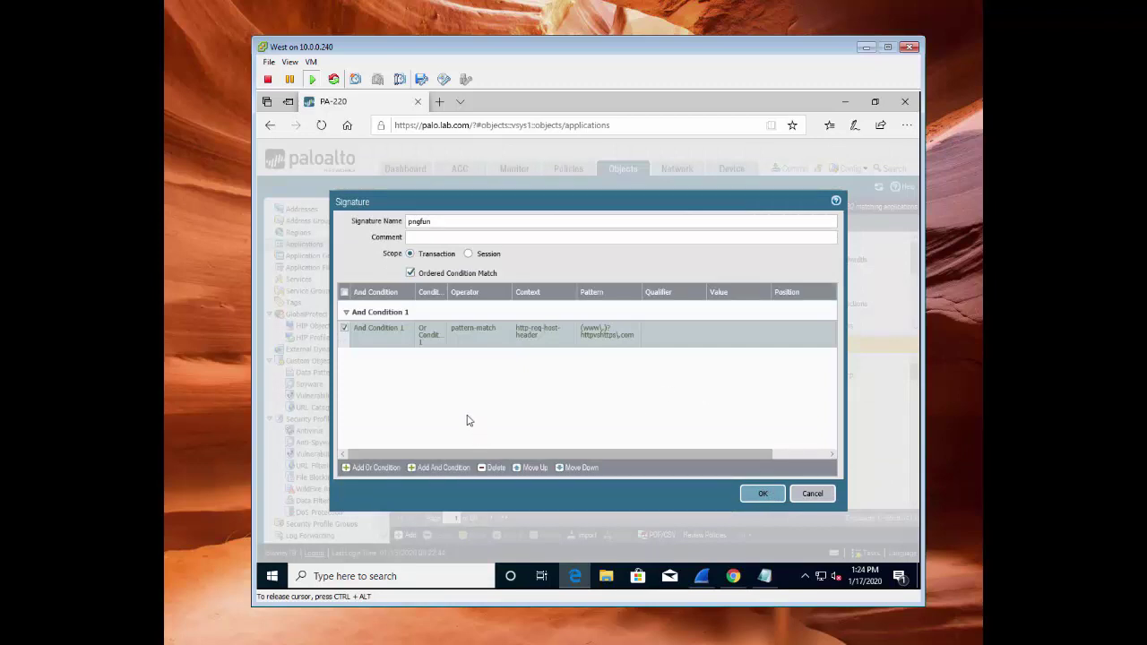
left_click(345, 328)
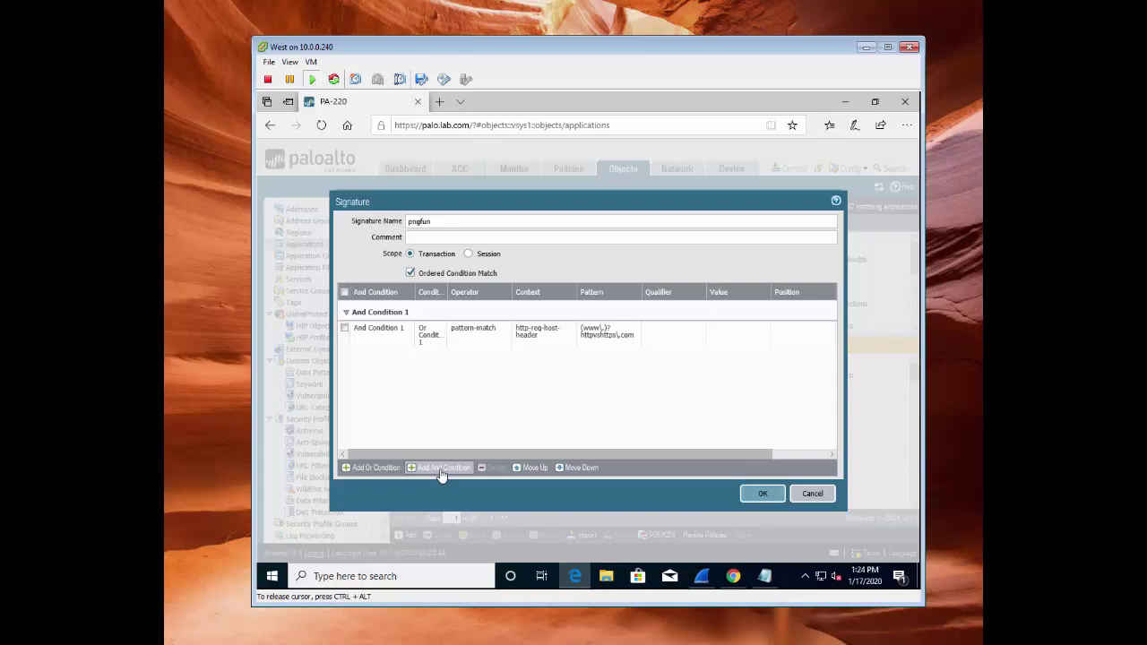
Add And Condition 2 matching http-req-uri-path against /check\.png
left_click(441, 472)
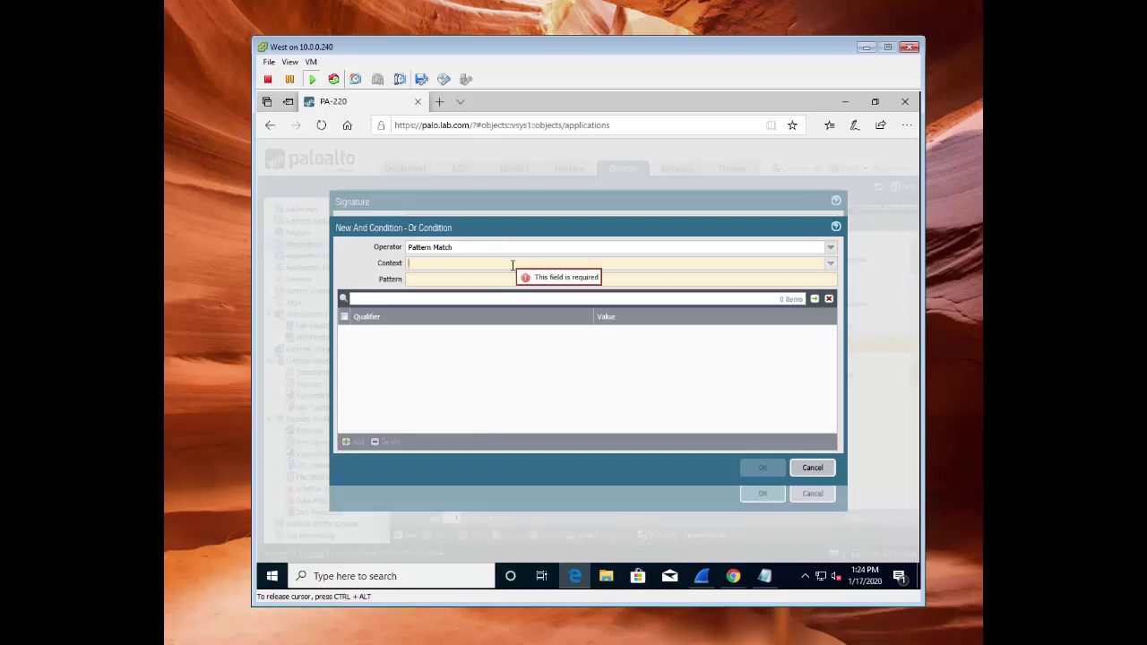
type("http")
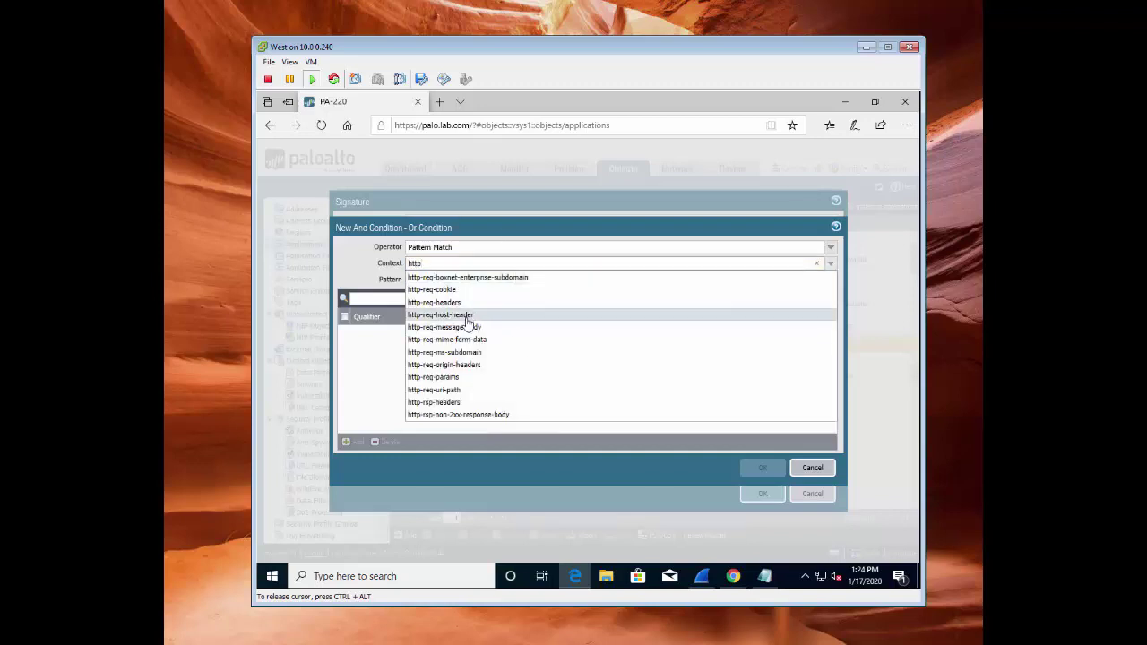
left_click(451, 390)
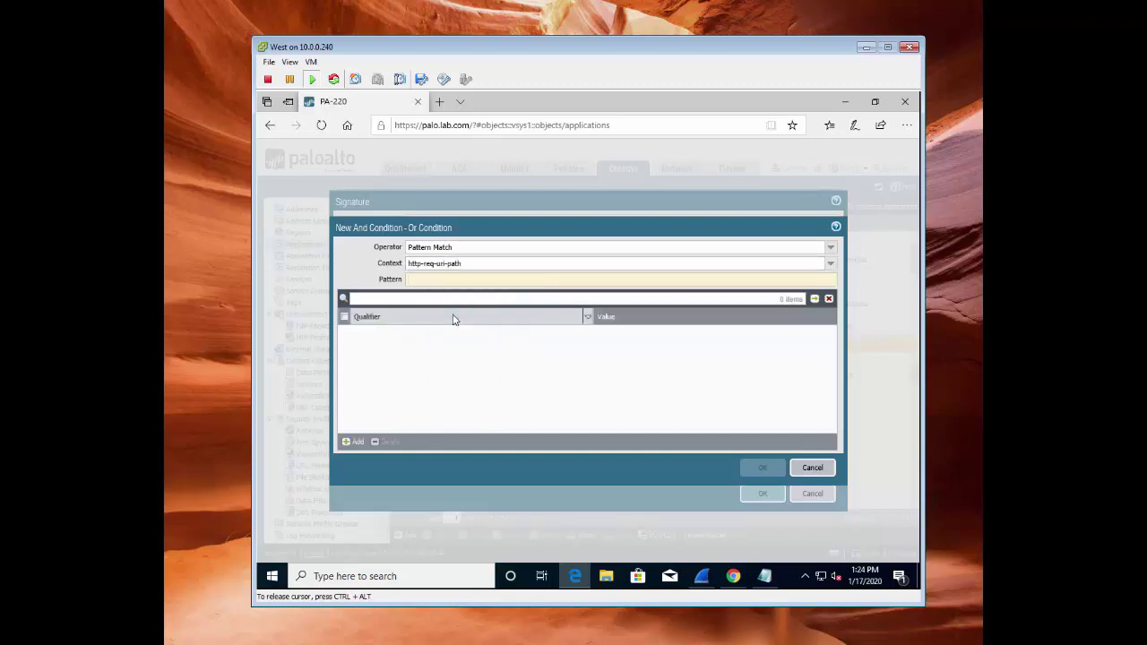
type("/check.")
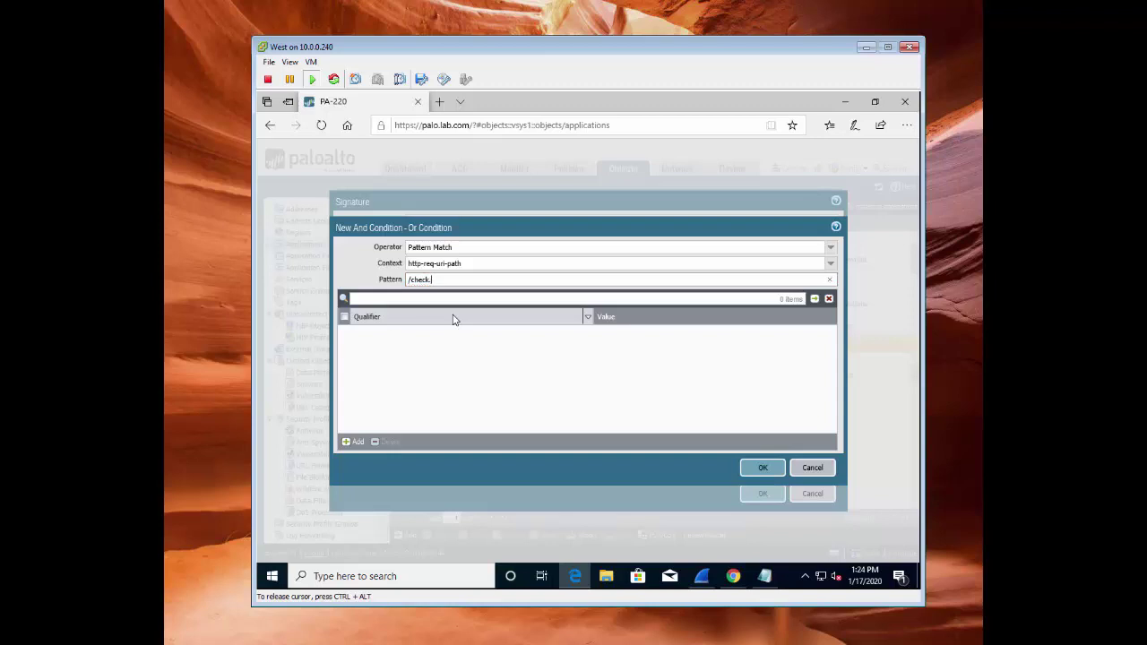
key("BackSpace")
type("\\.")
left_click(482, 379)
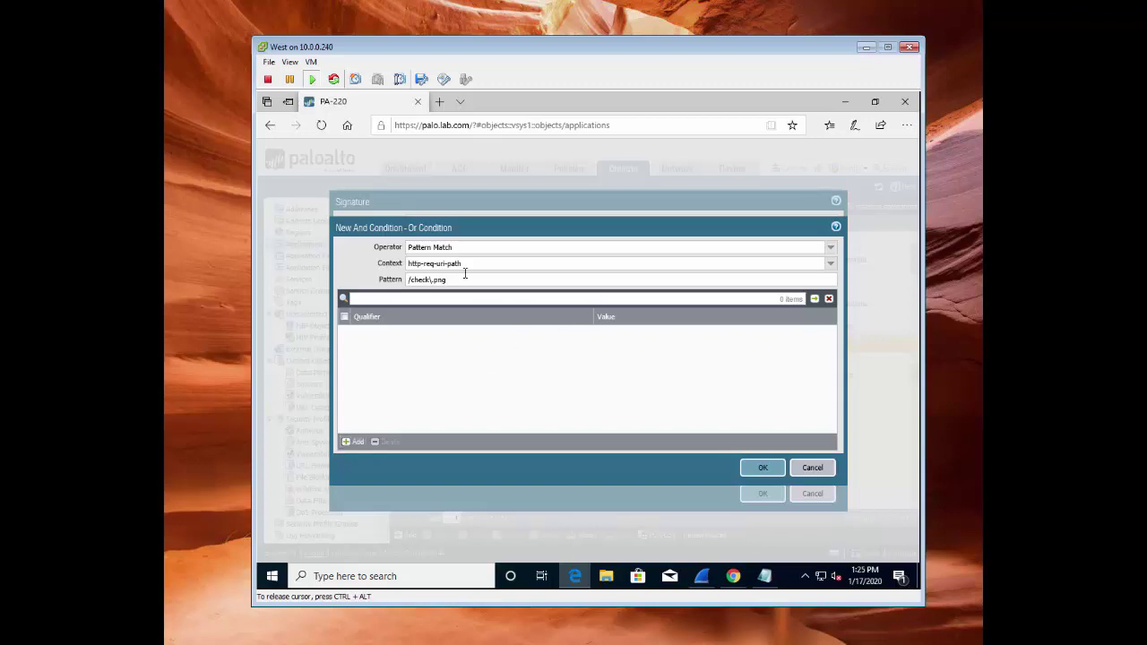
left_click(762, 468)
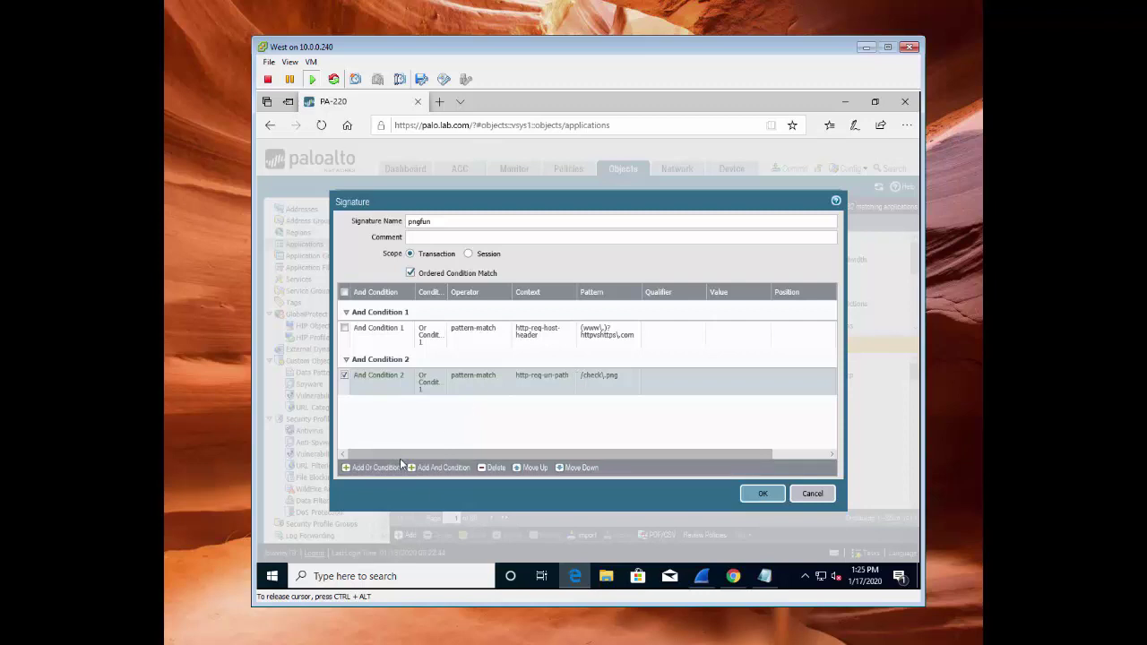
Start another And condition with context http-req-params, then bring up the Wireshark capture
left_click(433, 466)
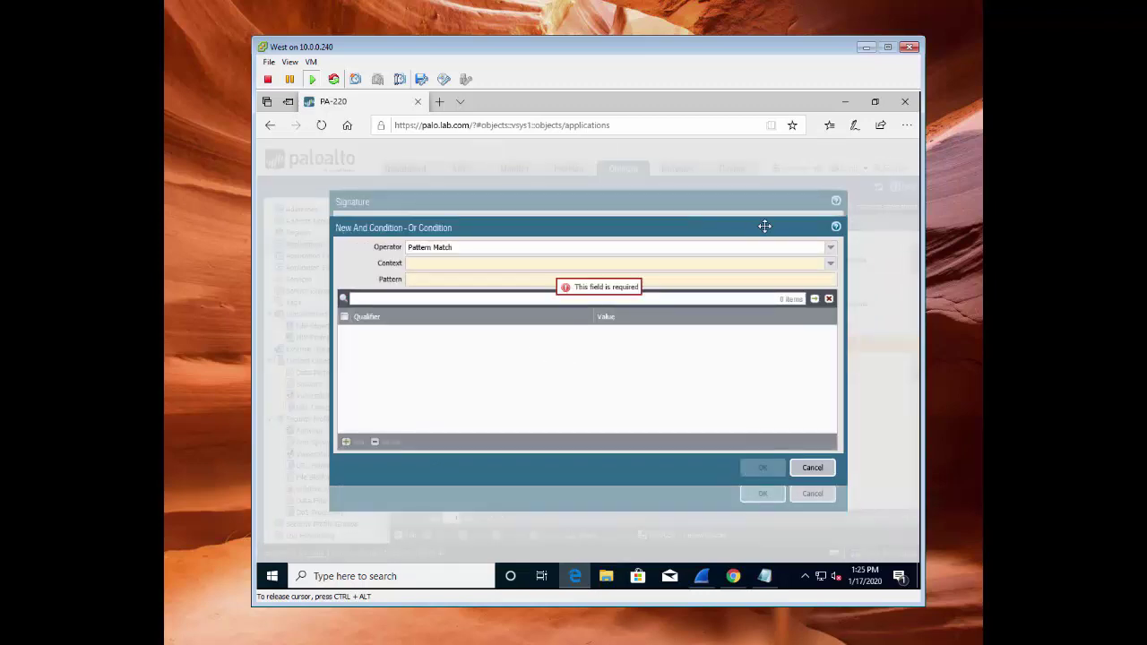
left_click(828, 264)
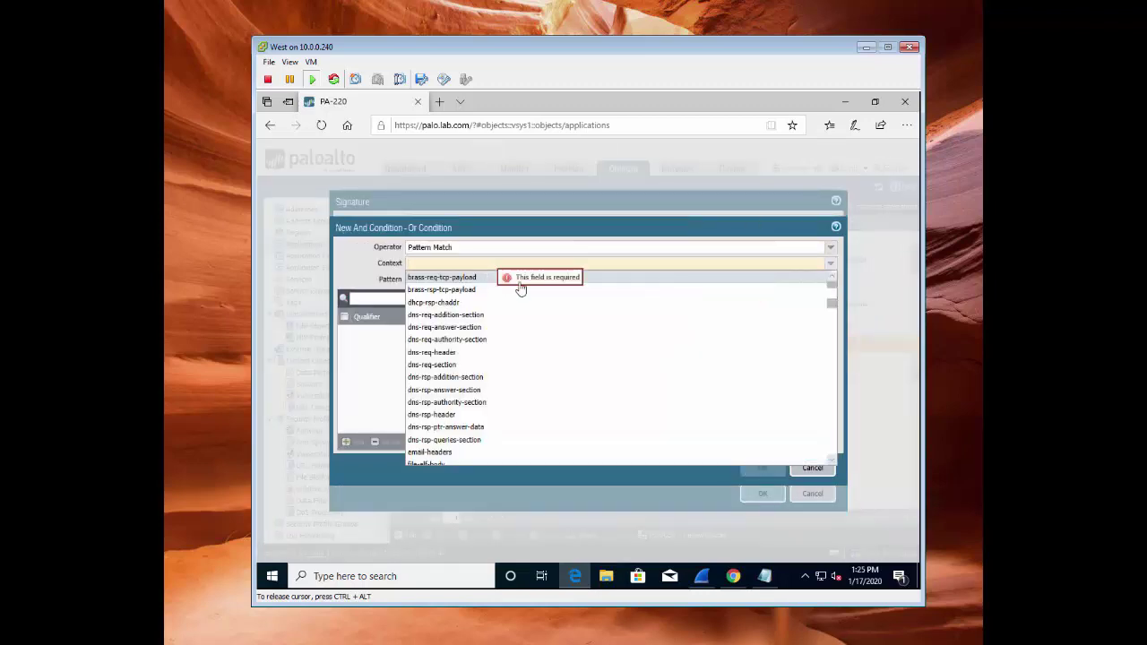
type("http")
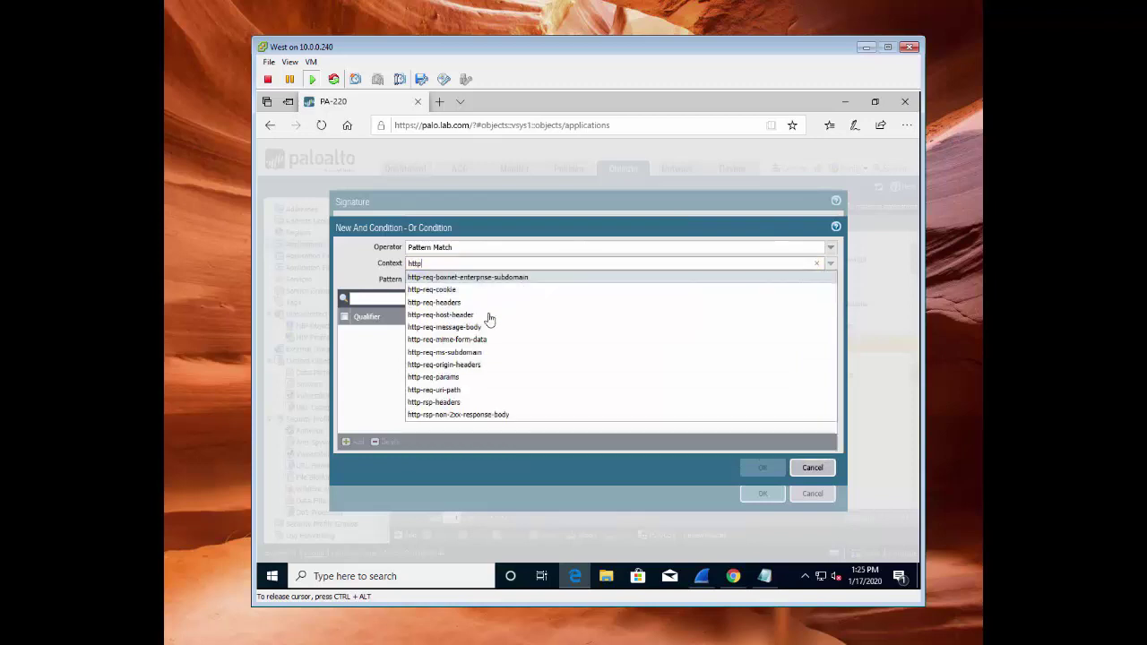
left_click(455, 377)
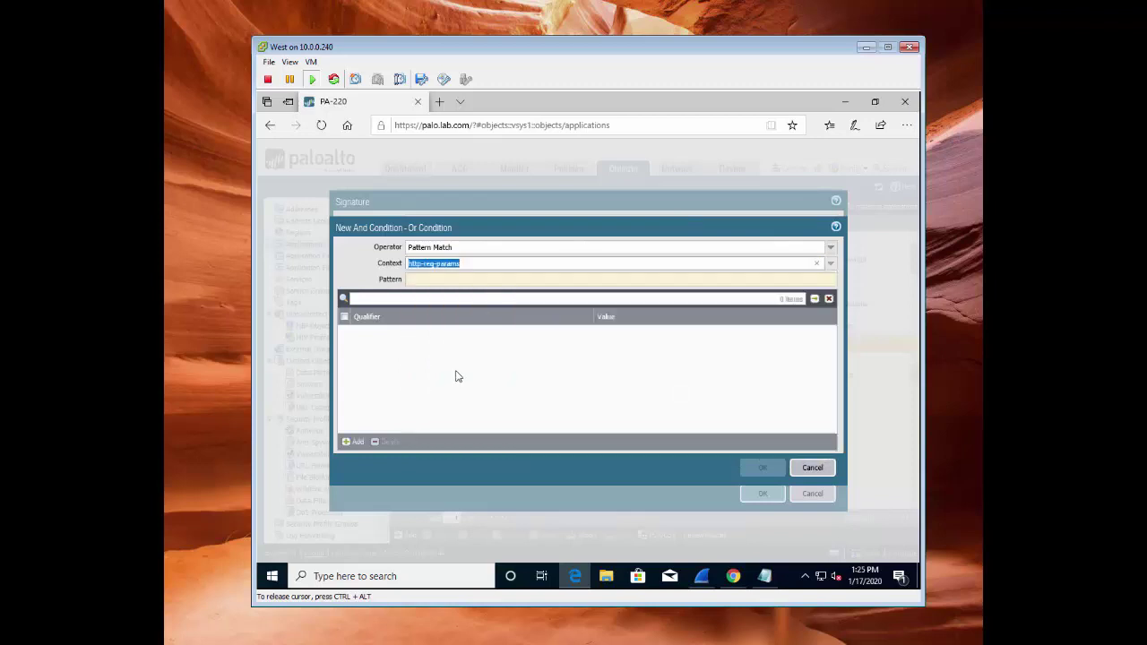
left_click(471, 279)
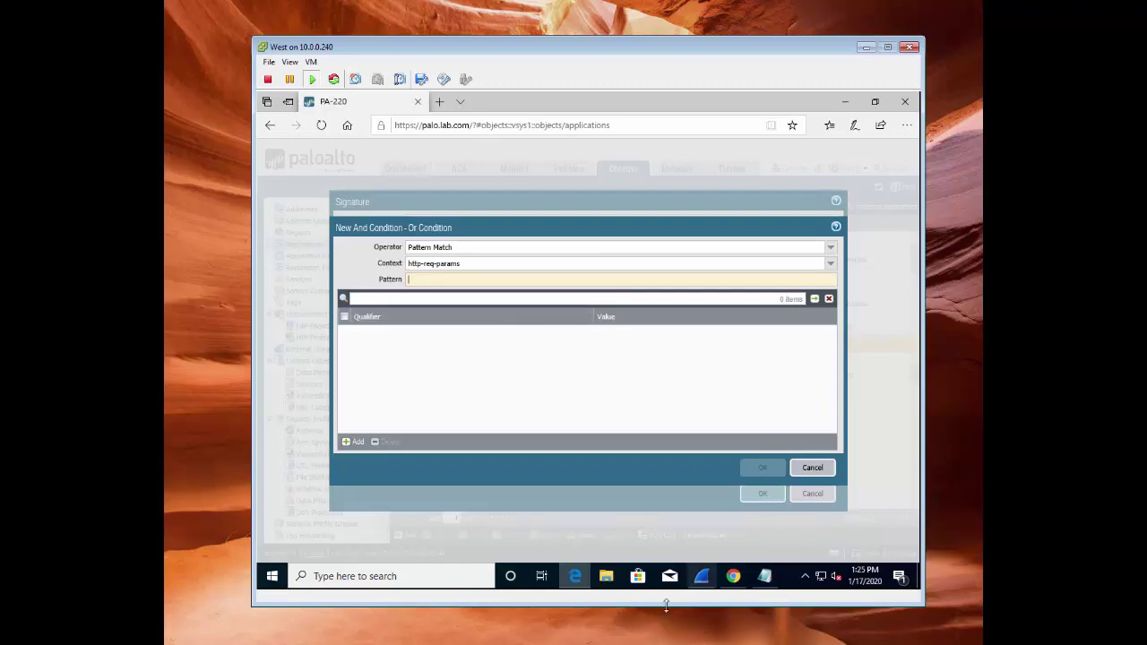
left_click(701, 576)
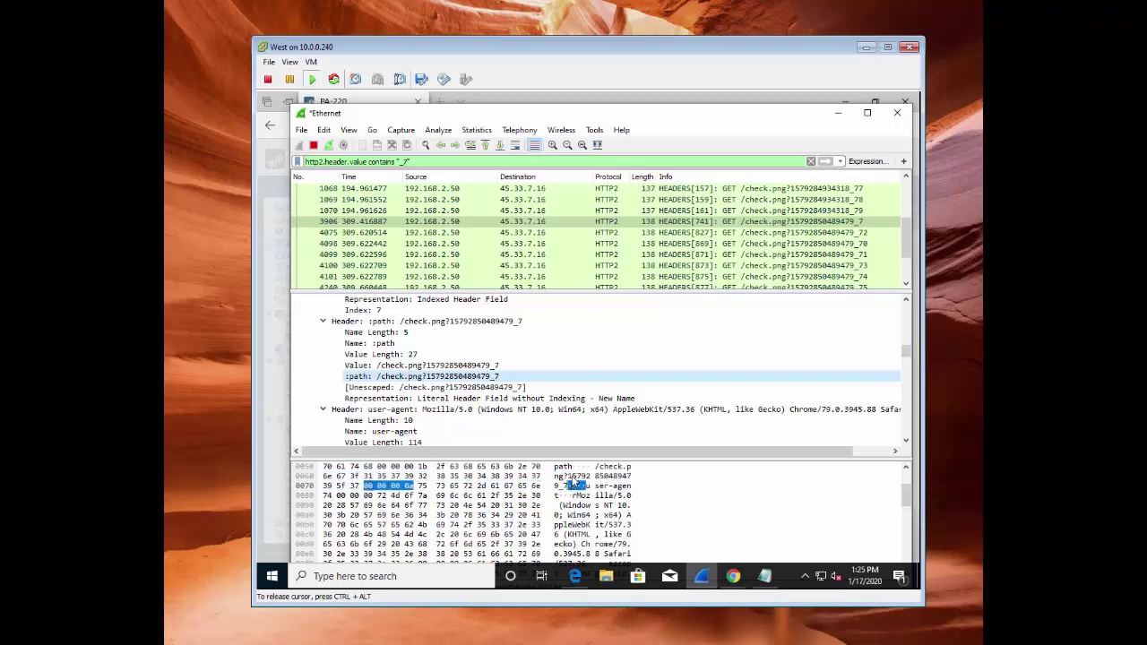
Return from Wireshark's /check.png request path to the PAN-OS condition dialog
left_click(375, 103)
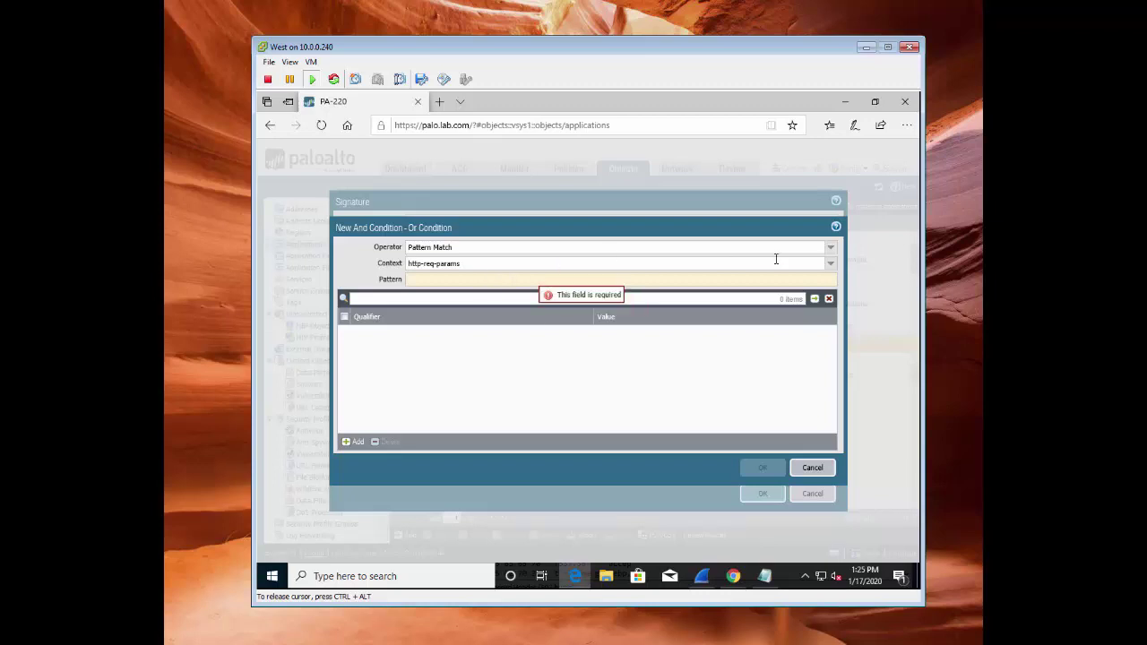
Change the context to http-req-headers with pattern /check\.png.*_9 and save it as And Condition 3
left_click(735, 262)
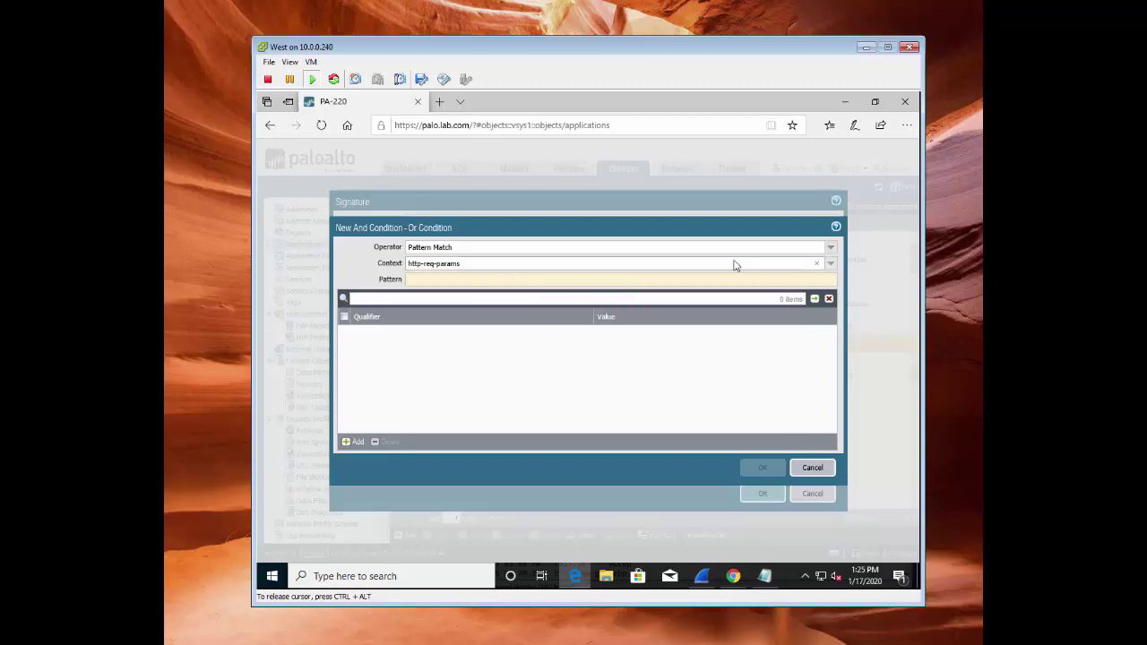
left_click(831, 264)
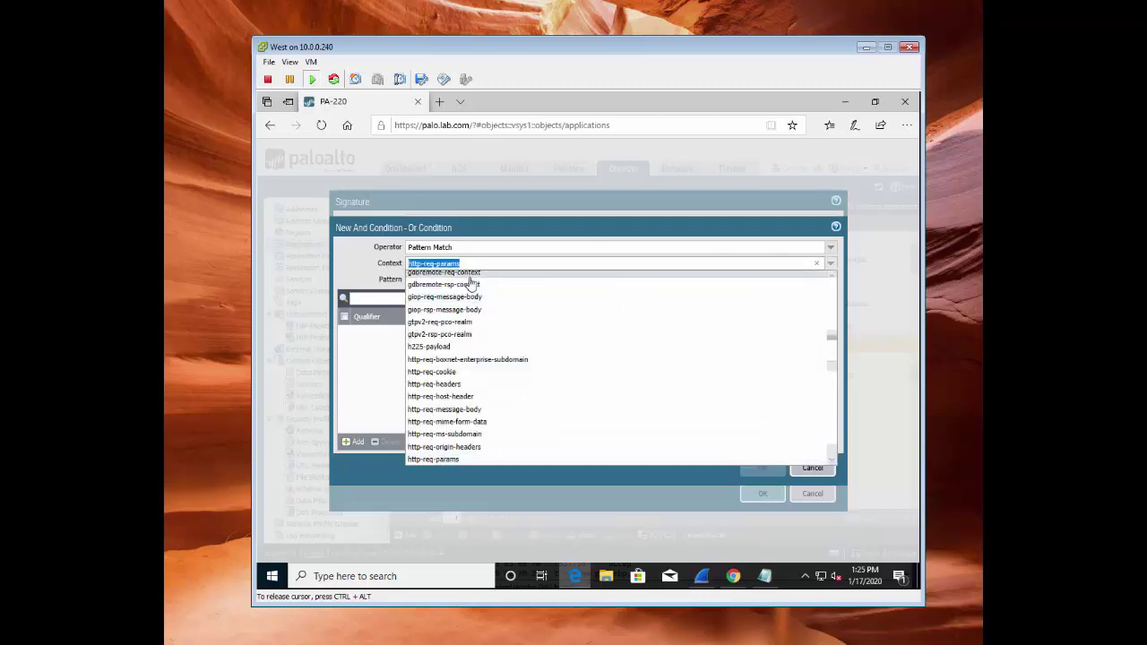
type("http")
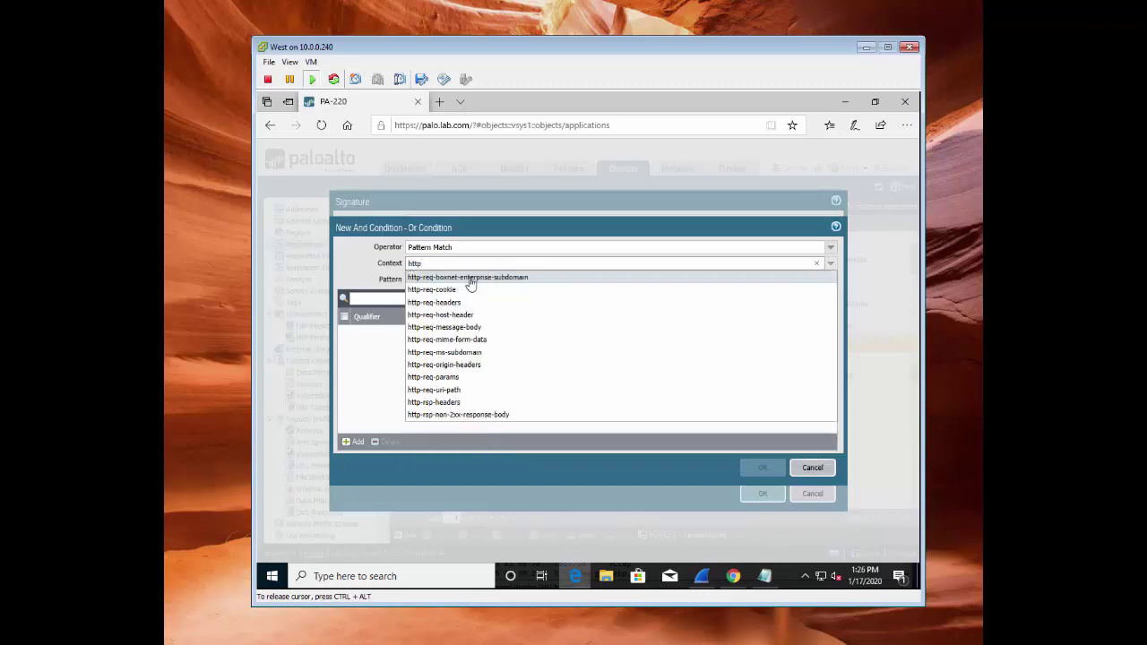
left_click(448, 303)
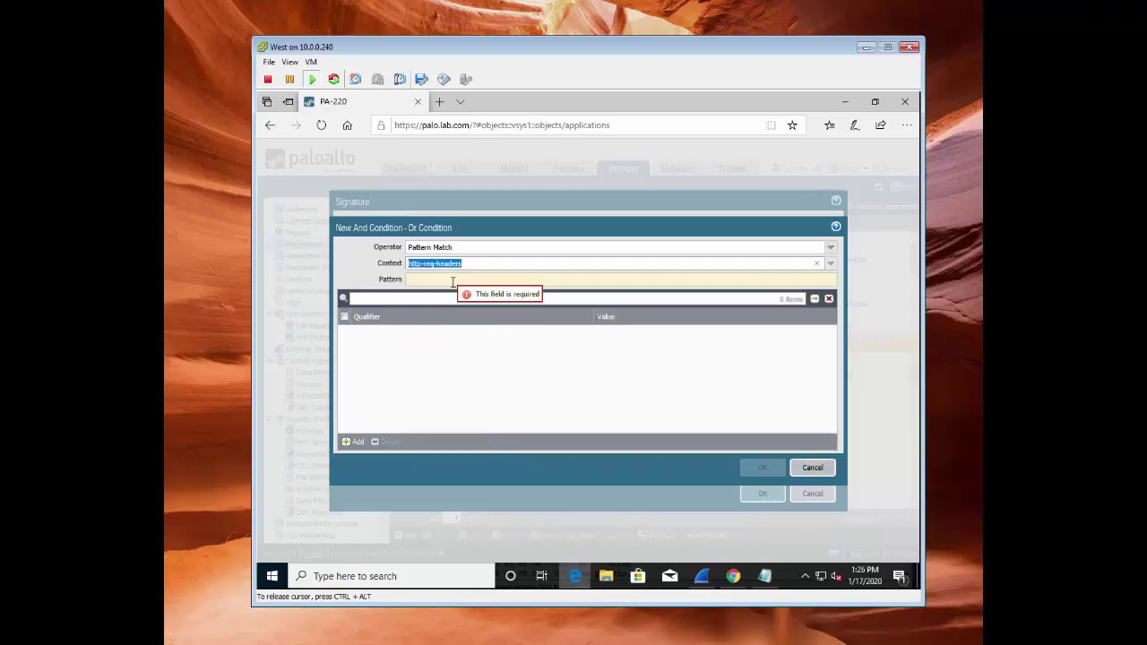
type("/checdk")
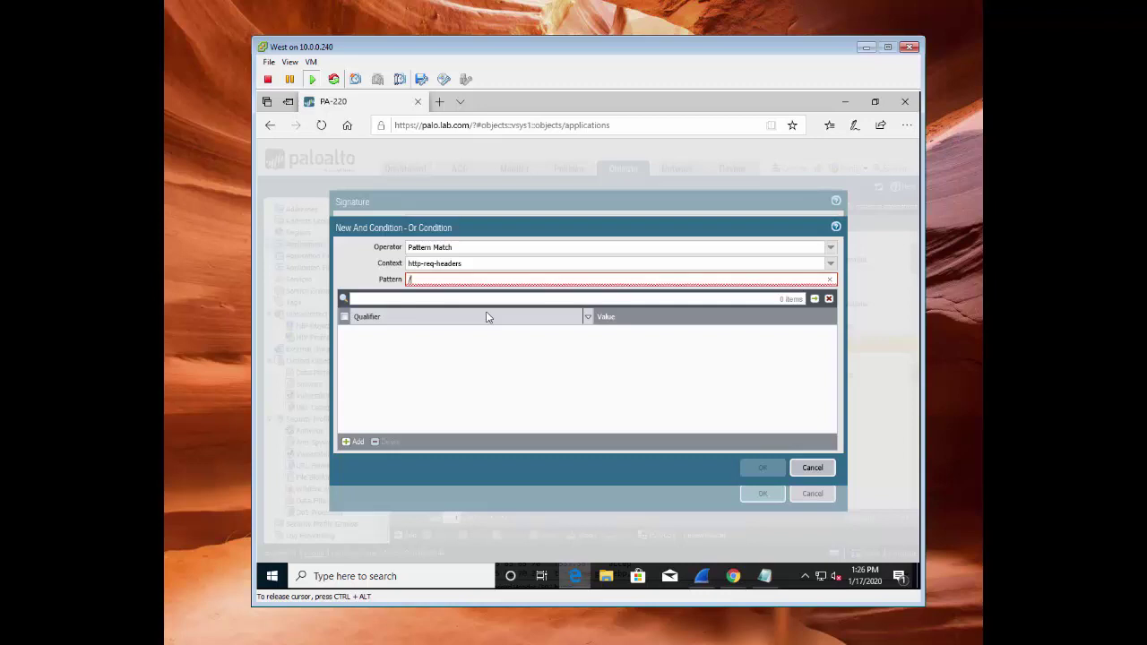
key("BackSpace")
key("BackSpace")
type("k\\.png")
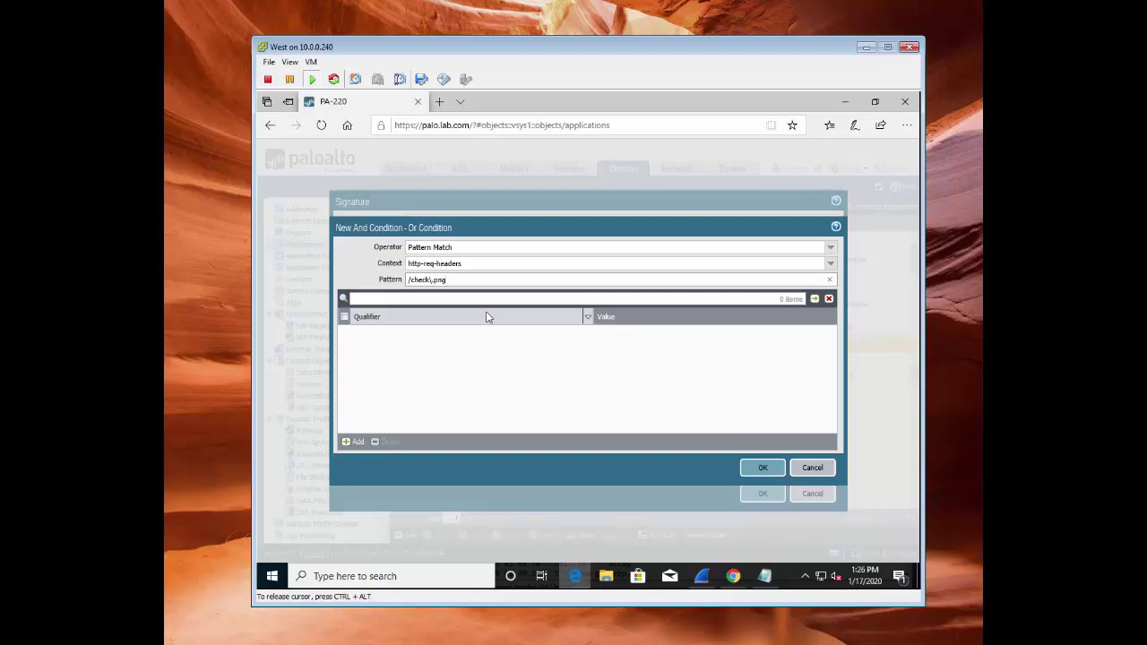
type(".*_9\\x00\\x")
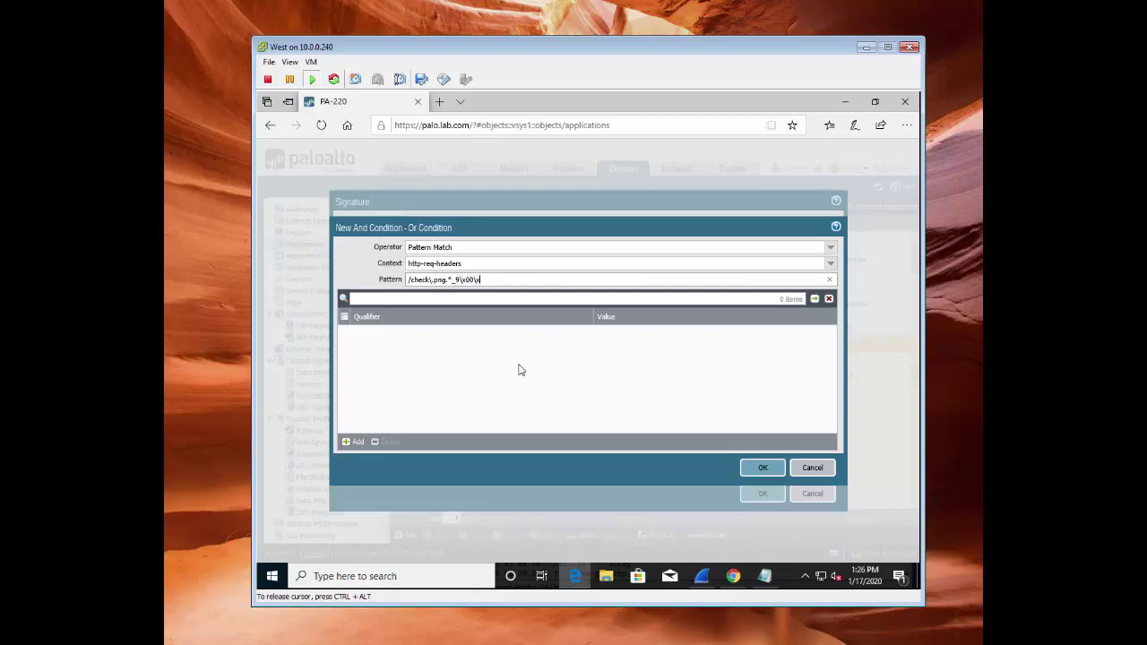
left_click(578, 388)
left_click(763, 467)
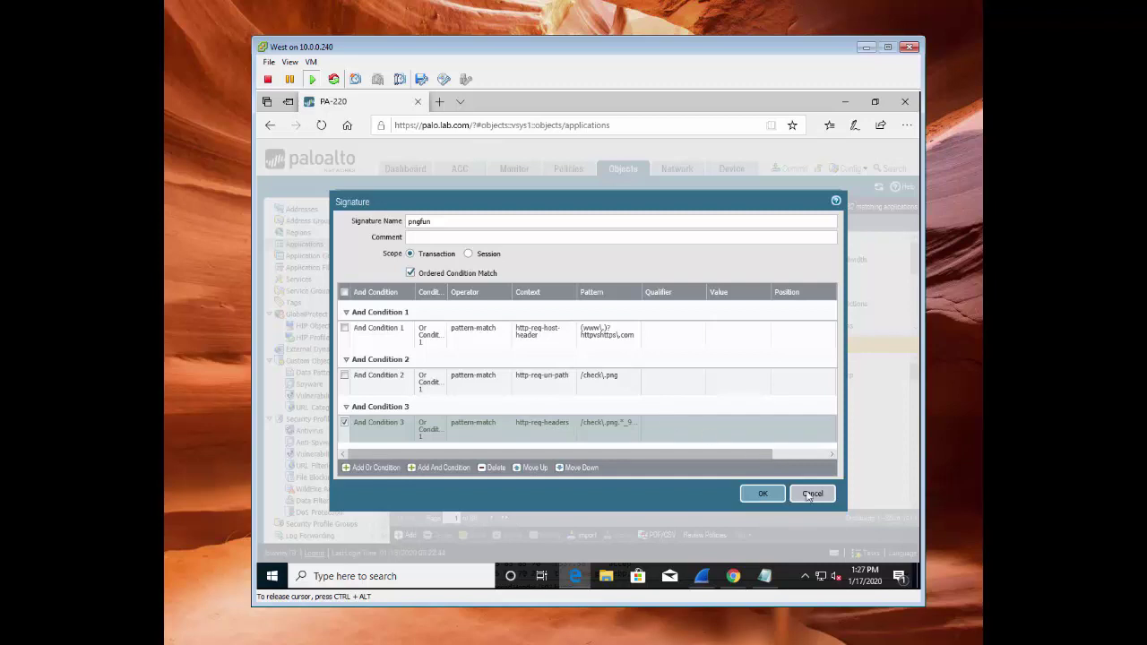
Save the pngfun signature and the httpvs-png-9 application
left_click(764, 495)
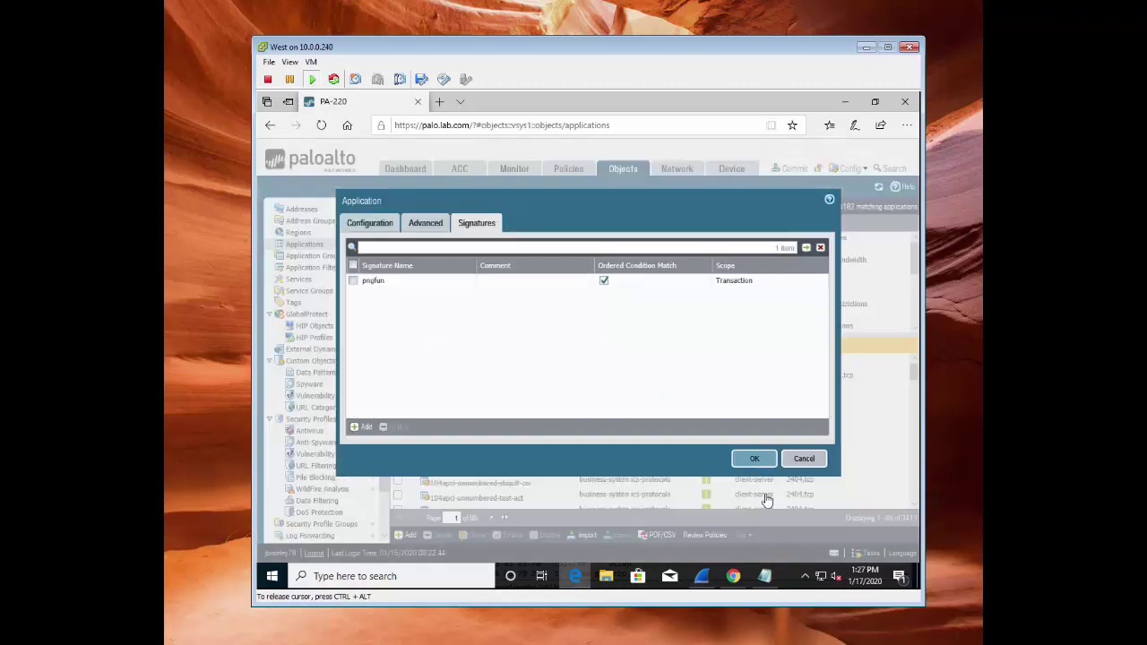
left_click(765, 461)
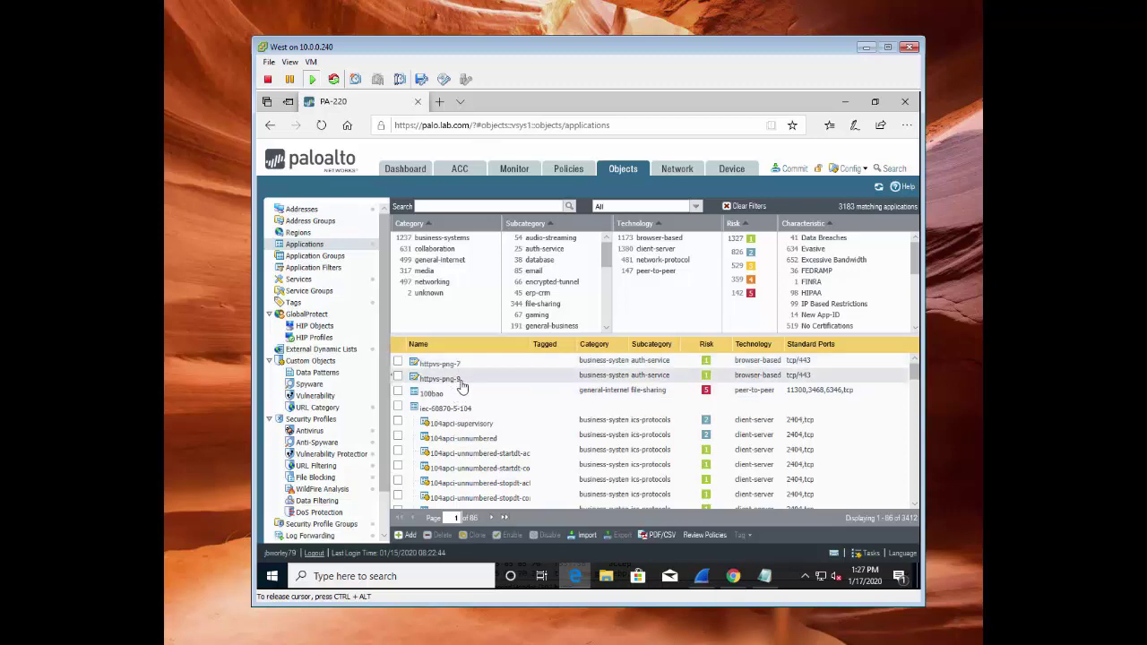
Commit the configuration, close the status report, and view traffic logs filtered to httpvs-png-7
left_click(793, 171)
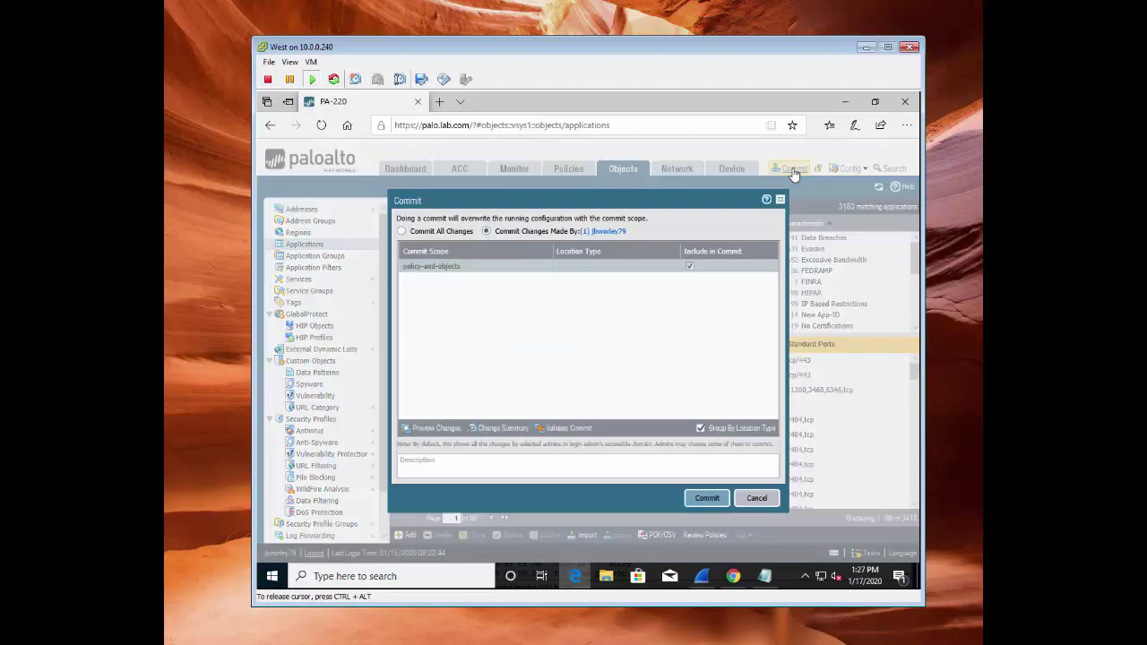
left_click(707, 501)
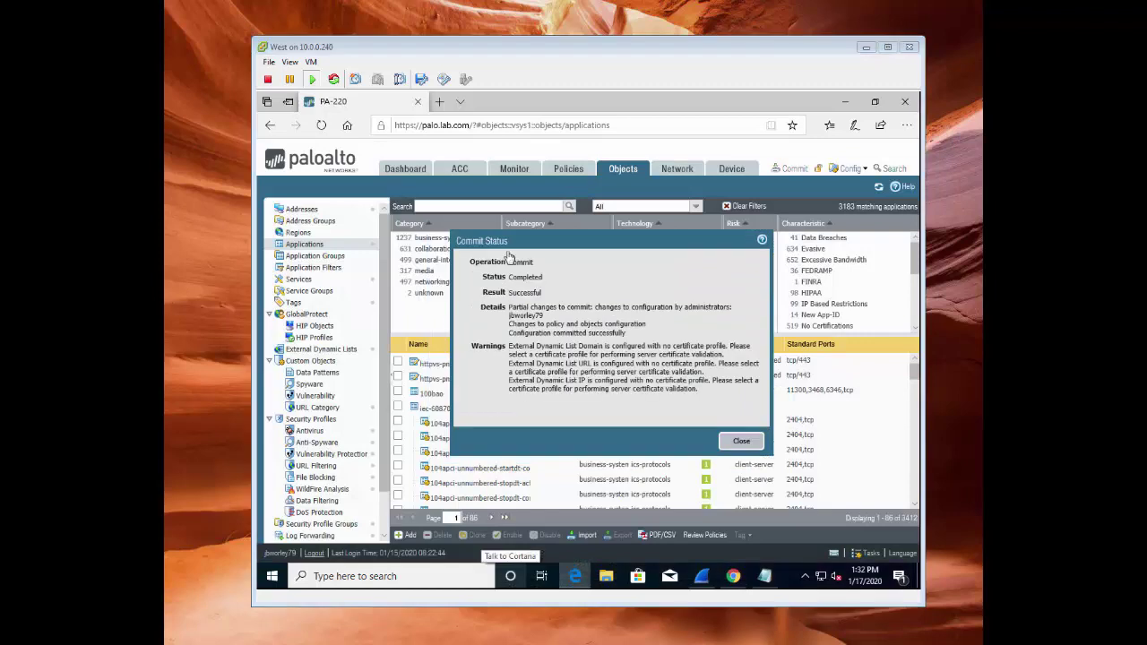
left_click(741, 442)
left_click(742, 443)
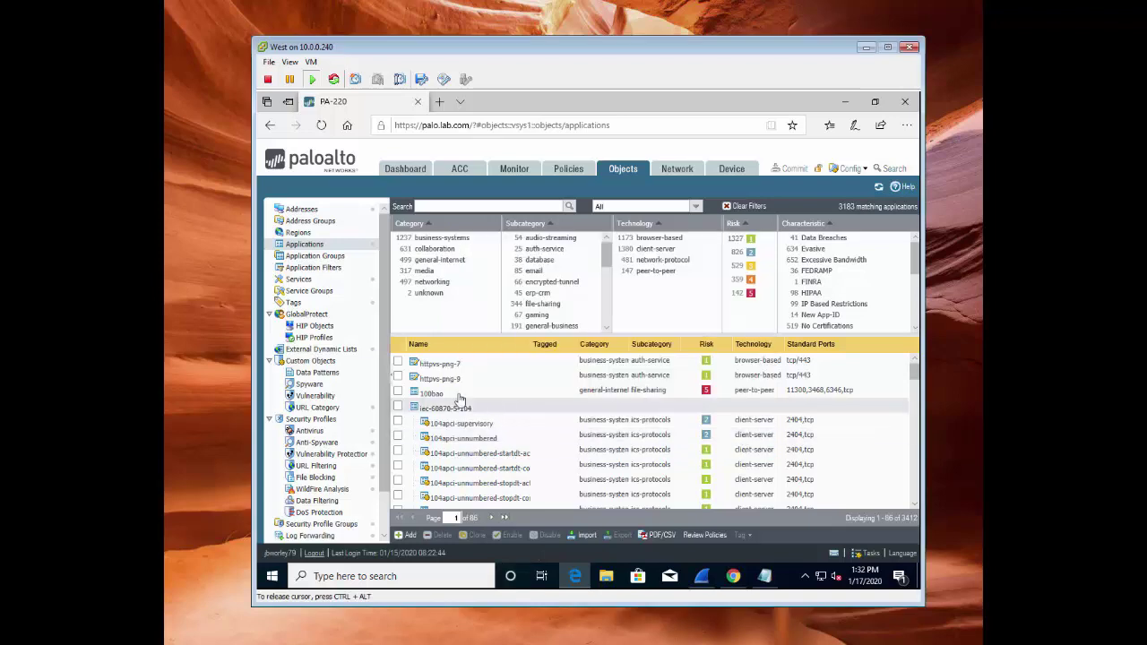
left_click(512, 169)
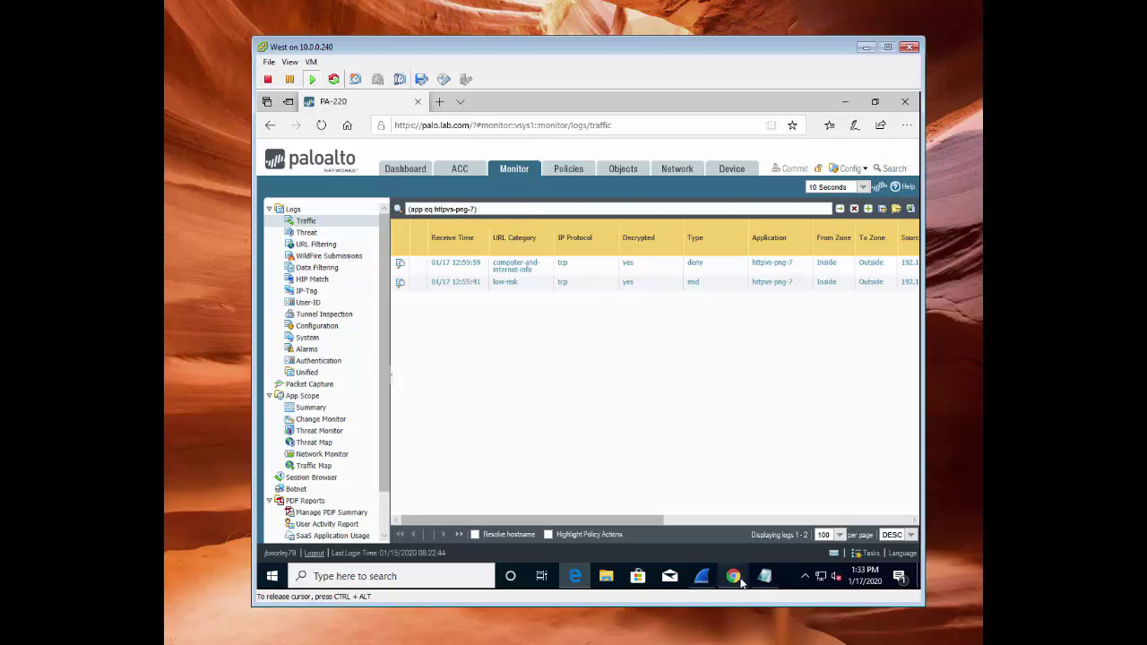
Bring the Chrome HTTP vs HTTPS test page in front of the firewall console
mouse_move(735, 581)
left_click(802, 502)
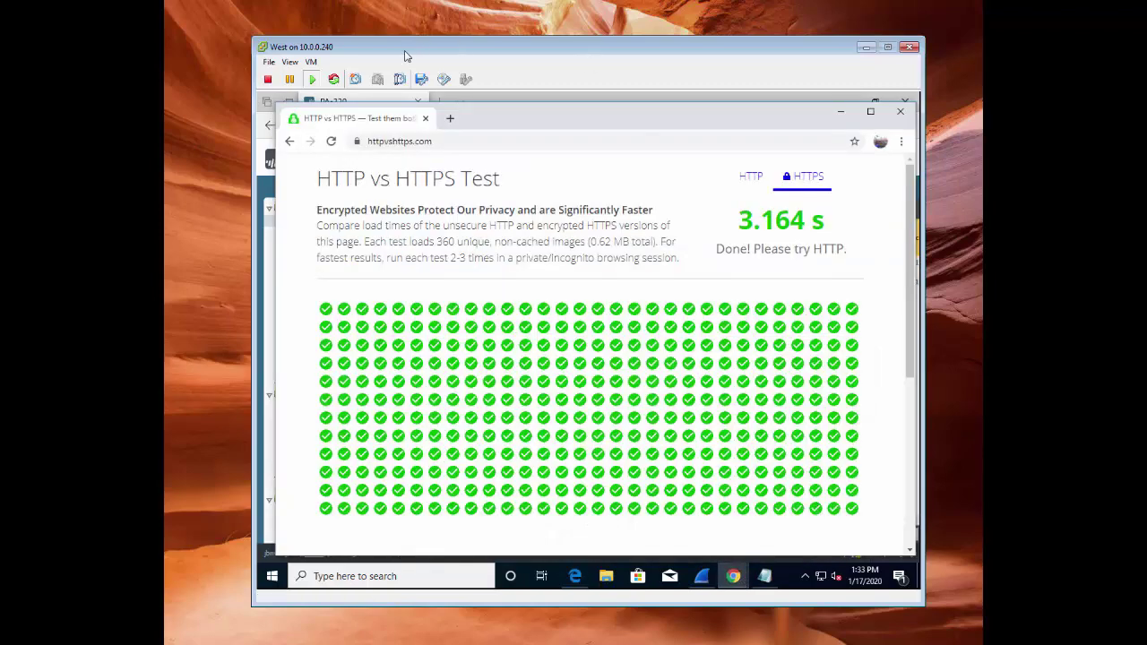
Reload the HTTPS test page, then lock the VM session and sign back in with the account password
left_click(332, 141)
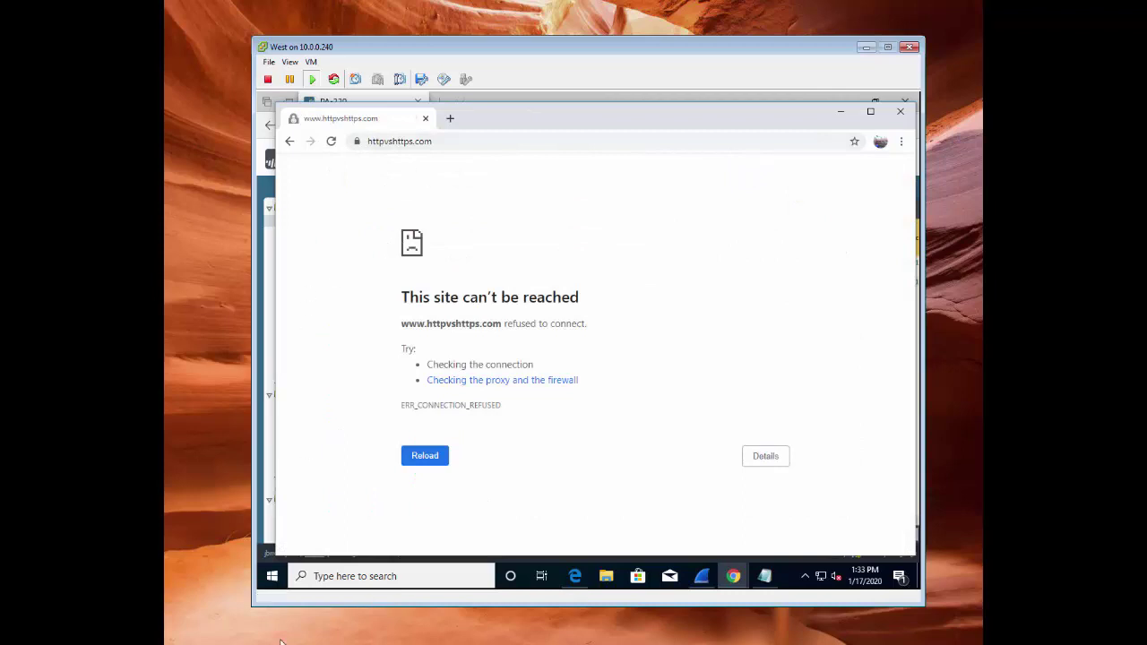
left_click(271, 575)
left_click(274, 425)
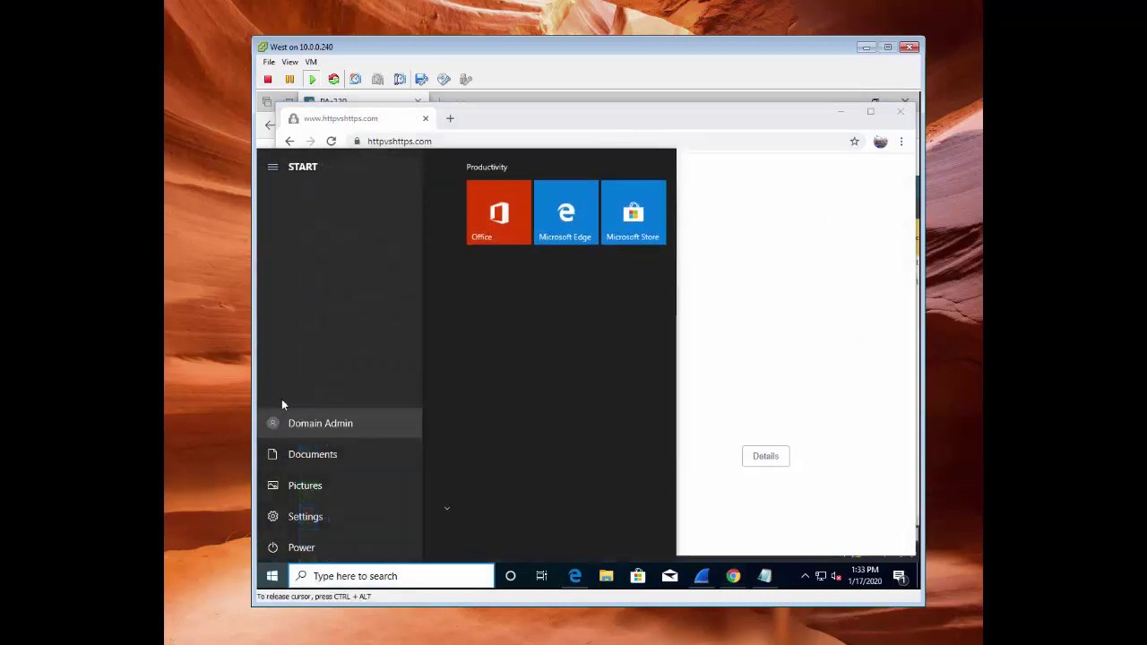
left_click(293, 345)
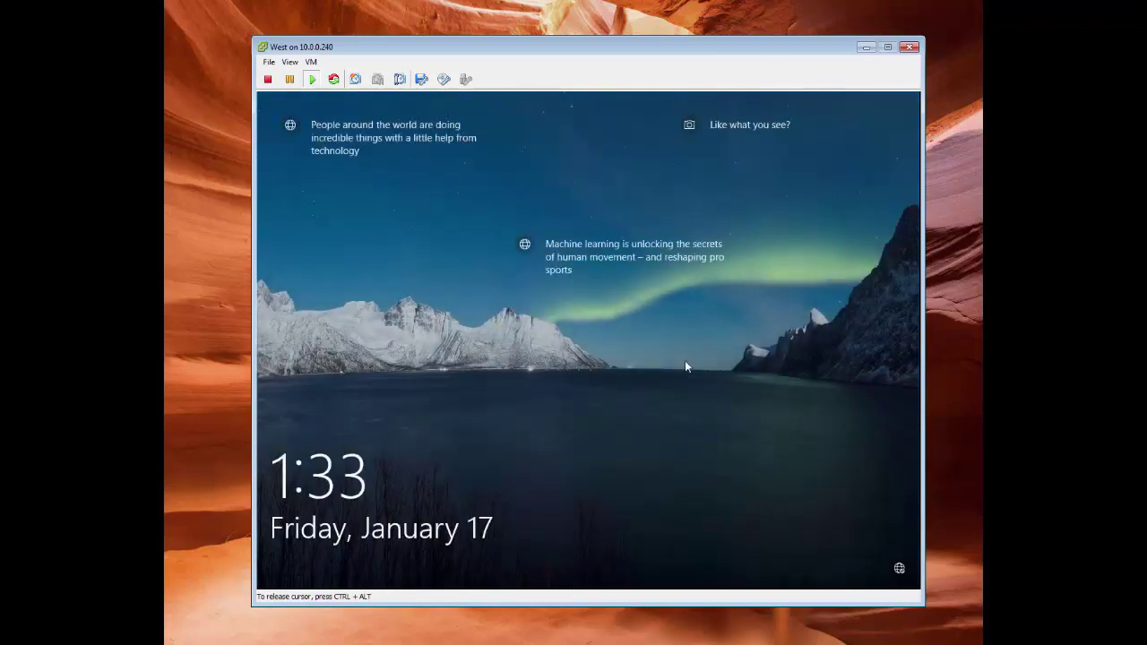
left_click(598, 376)
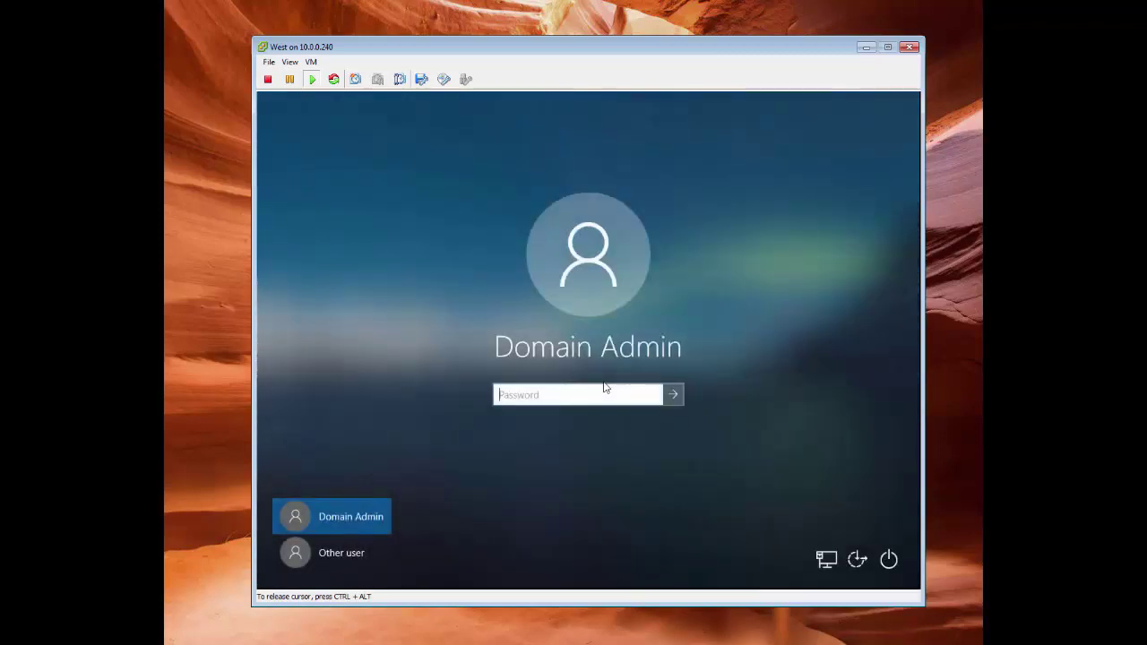
type("••••••••")
key("Return")
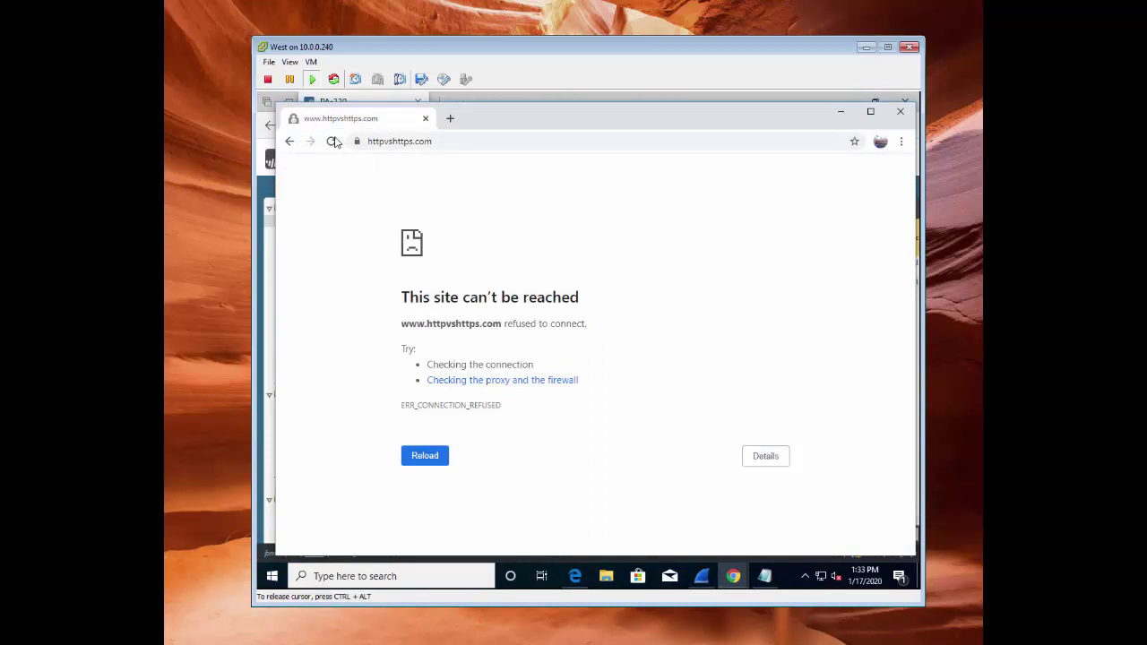
Reload the test page, inspect the site's certificate, and minimize Chrome to show the PAN-OS traffic log
left_click(331, 141)
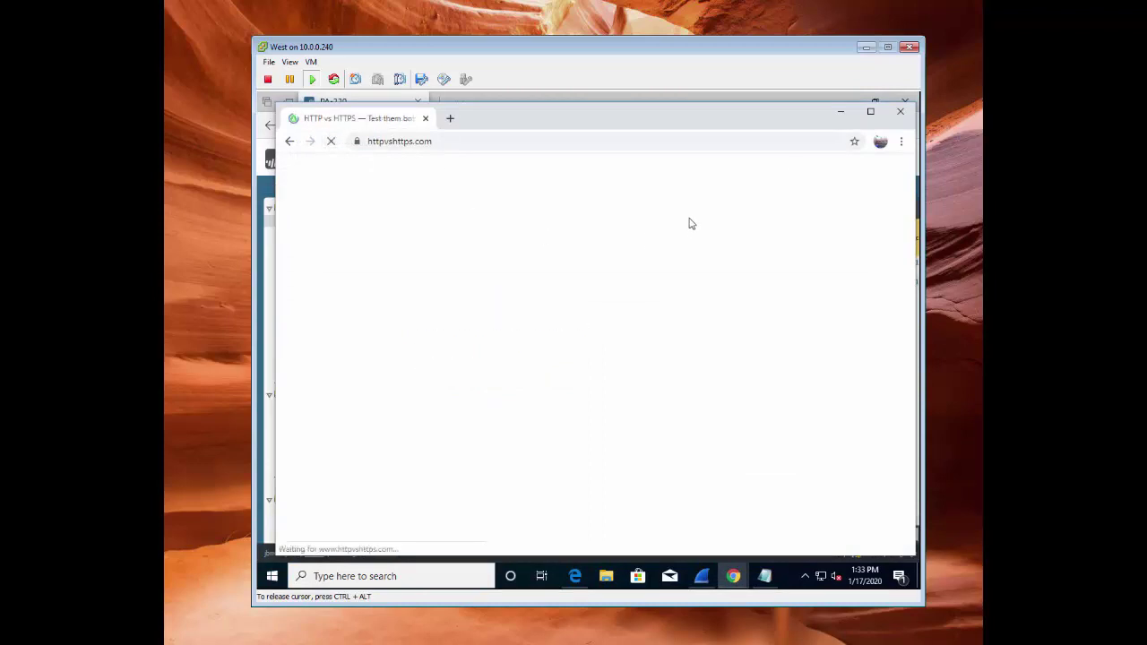
left_click(357, 141)
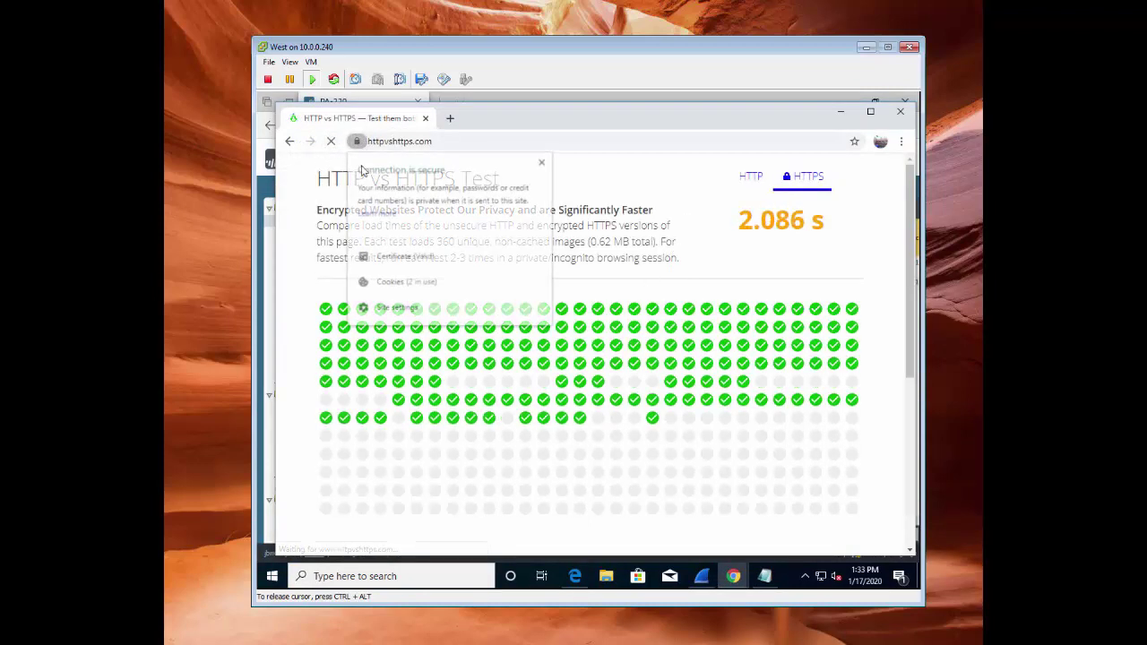
left_click(403, 258)
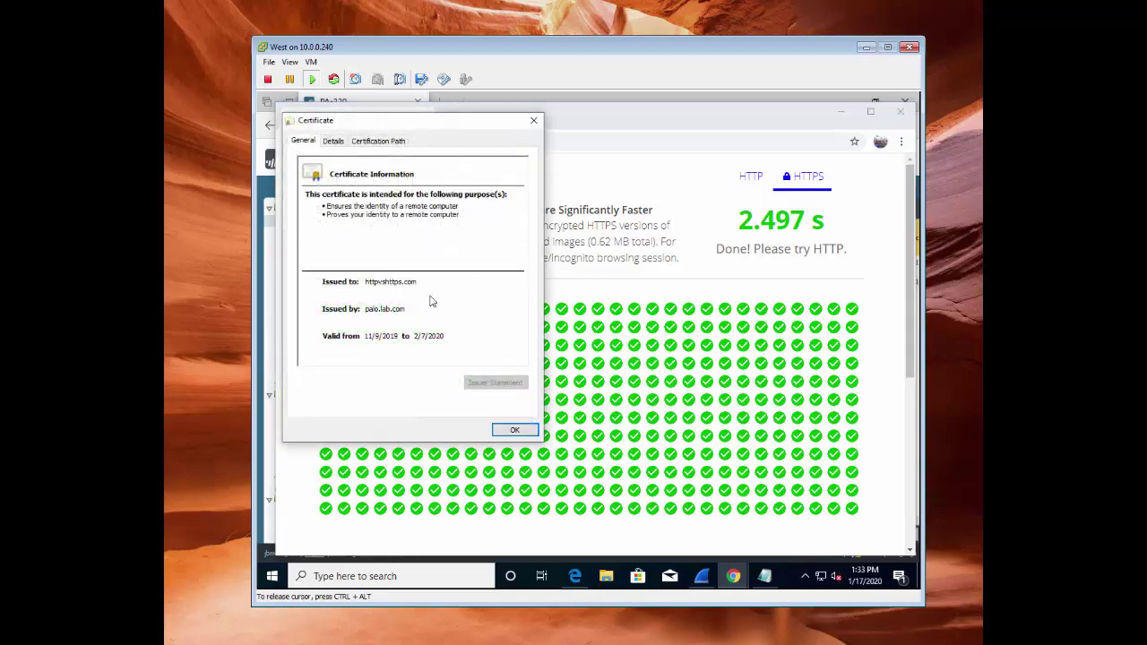
left_click(523, 432)
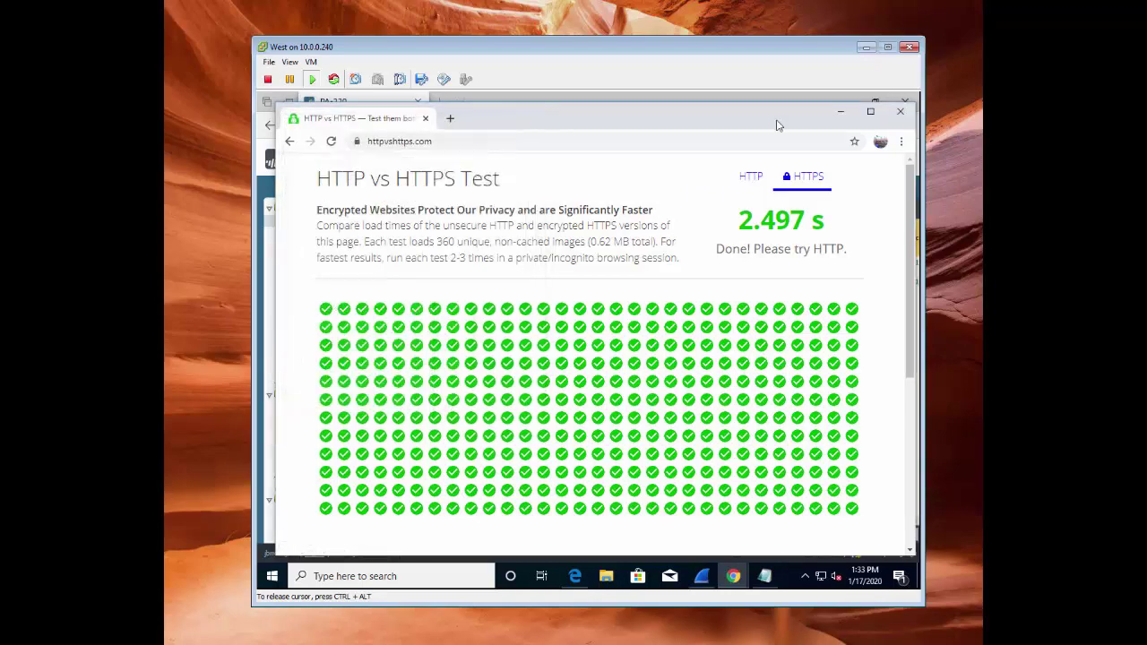
left_click(842, 112)
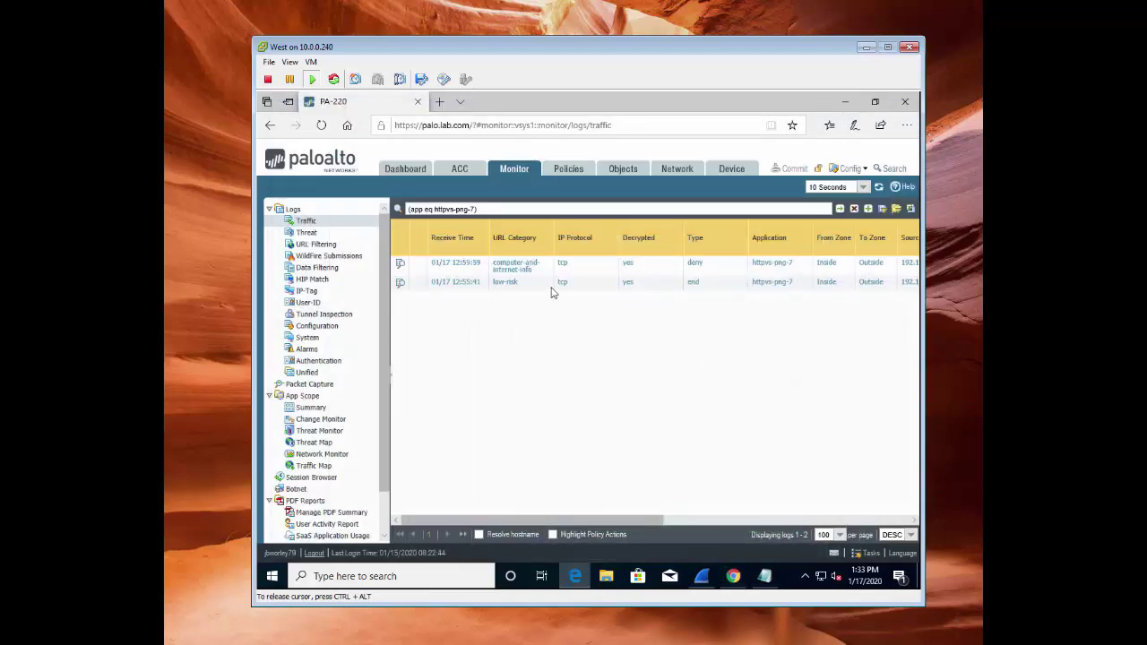
Refresh the traffic log and copy the app eq httpvs-png-7 filter expression
left_click(840, 208)
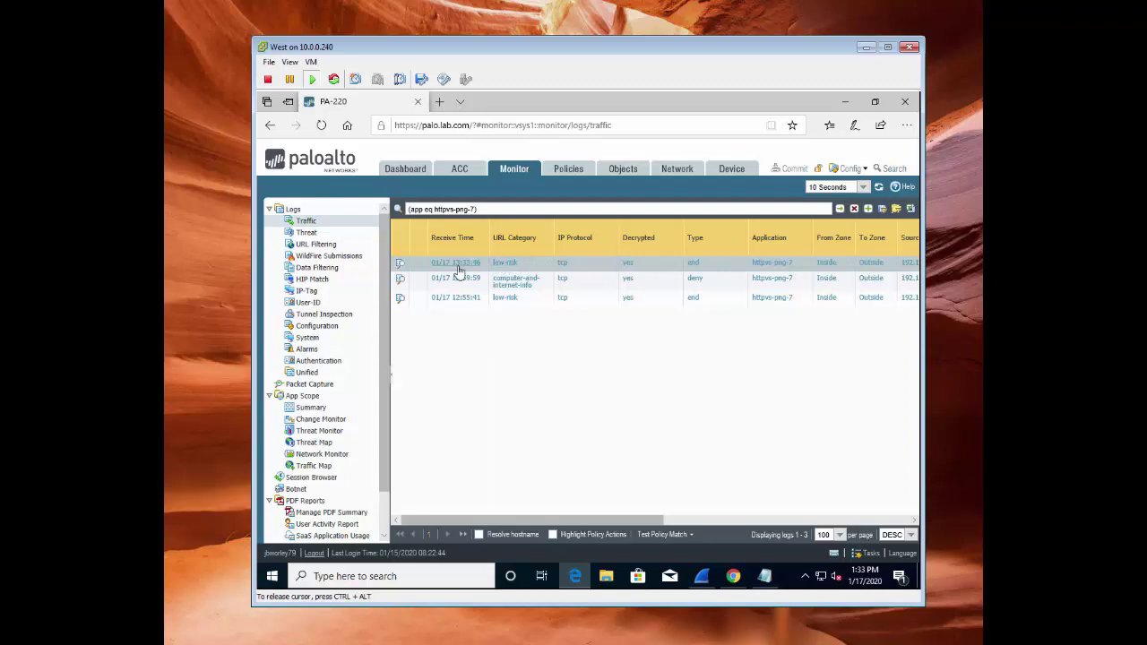
triple_click(447, 204)
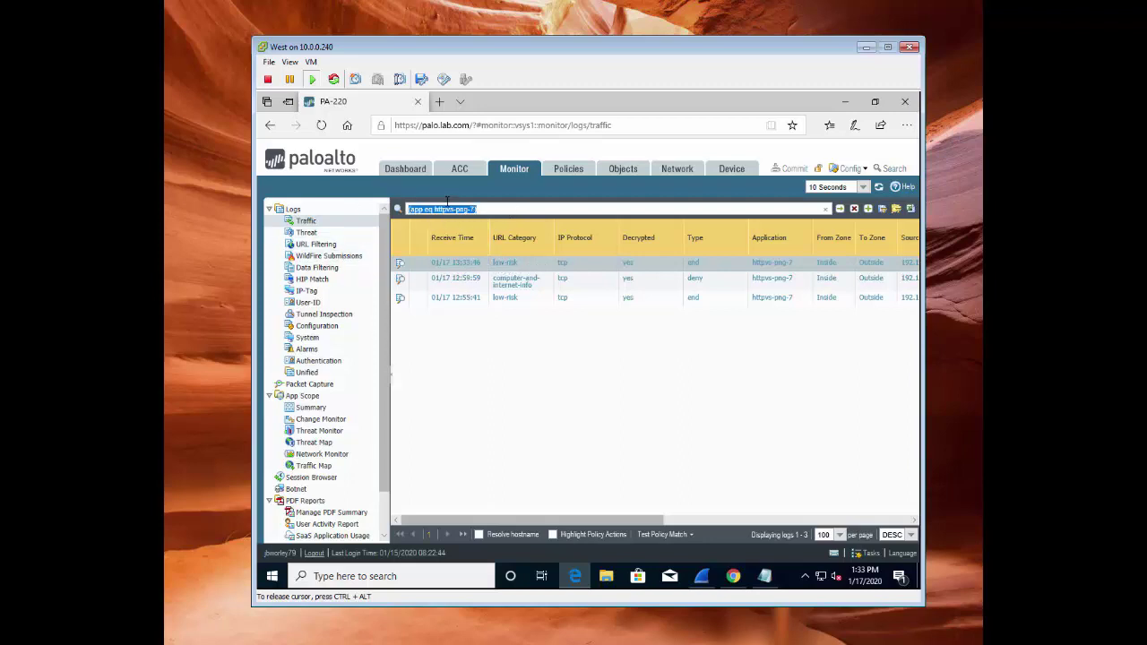
right_click(449, 206)
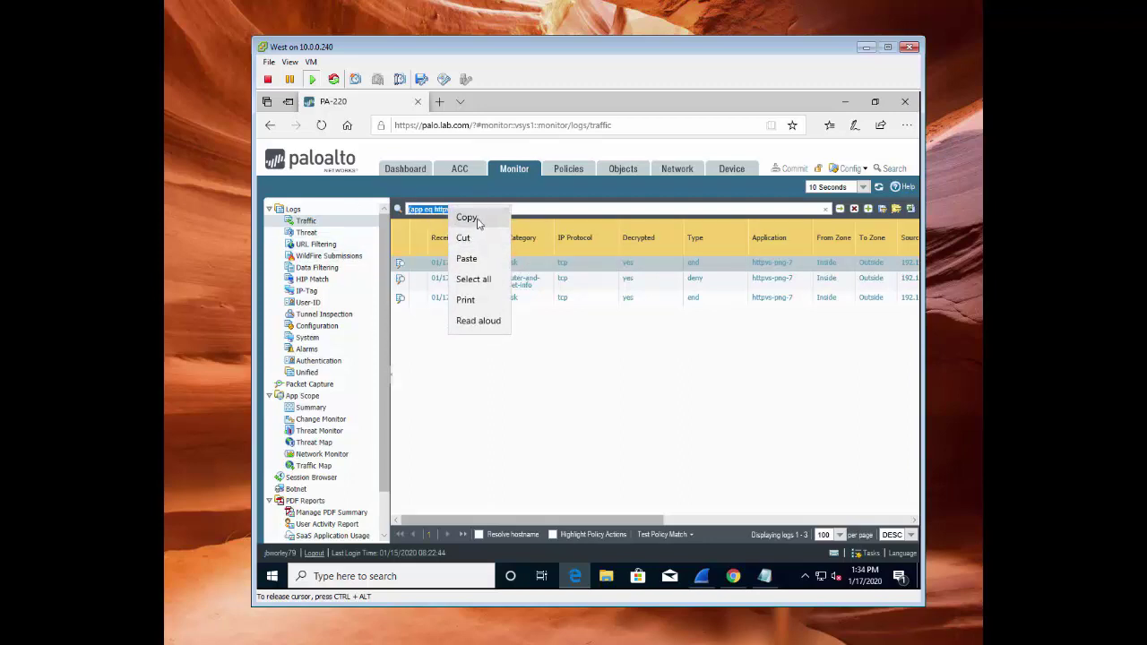
left_click(475, 223)
Check the newest httpvs-png-7 entry in the URL Filtering log
left_click(316, 243)
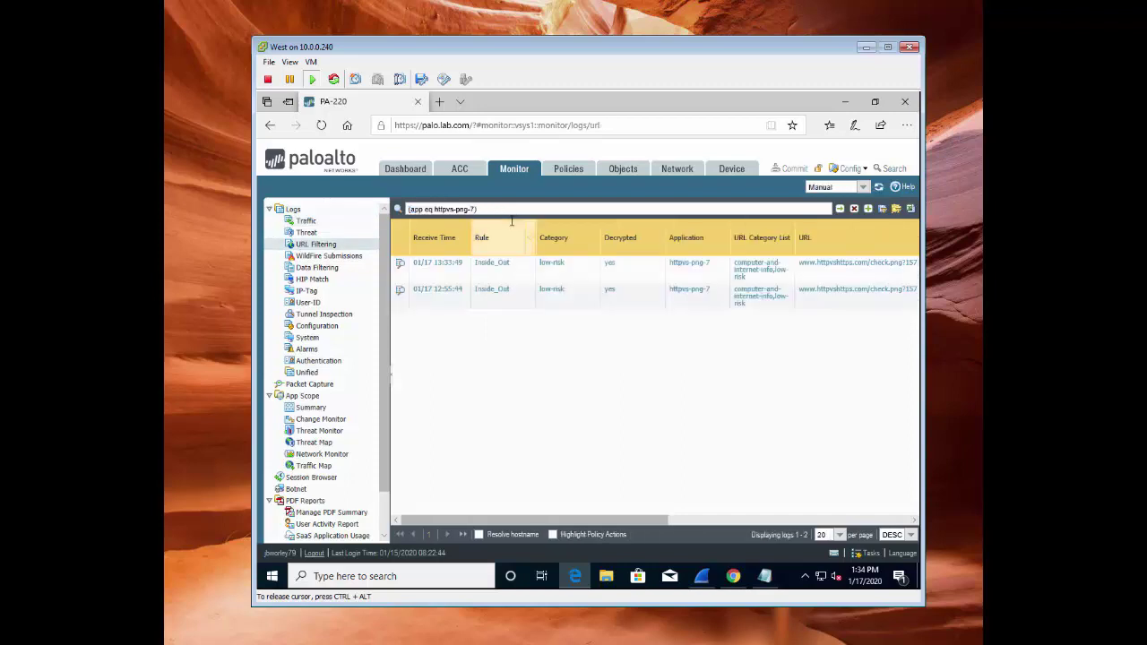
left_click(450, 277)
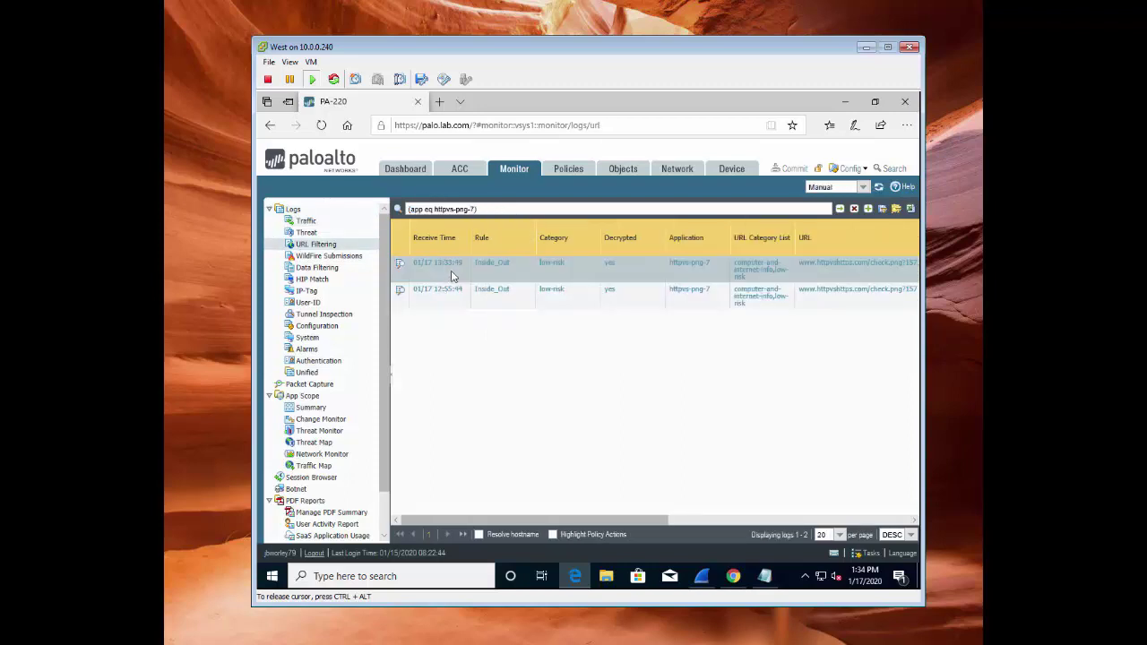
left_click_drag(449, 517, 559, 518)
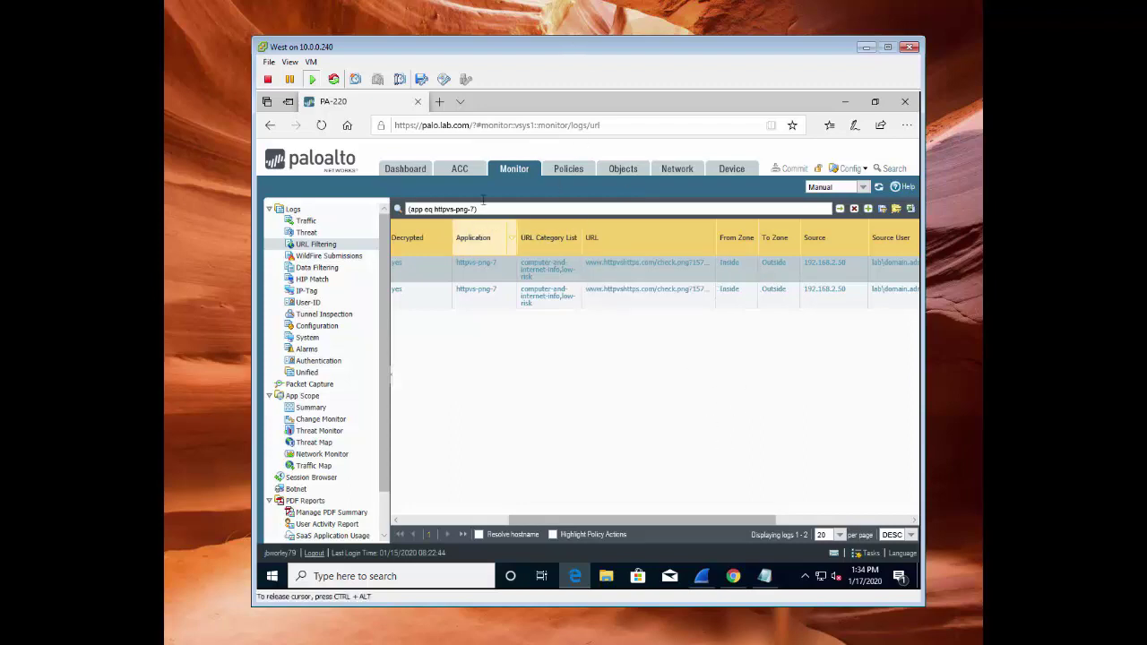
Review the single httpvs-png-9 traffic entry, then go to the Applications objects list
left_click(305, 220)
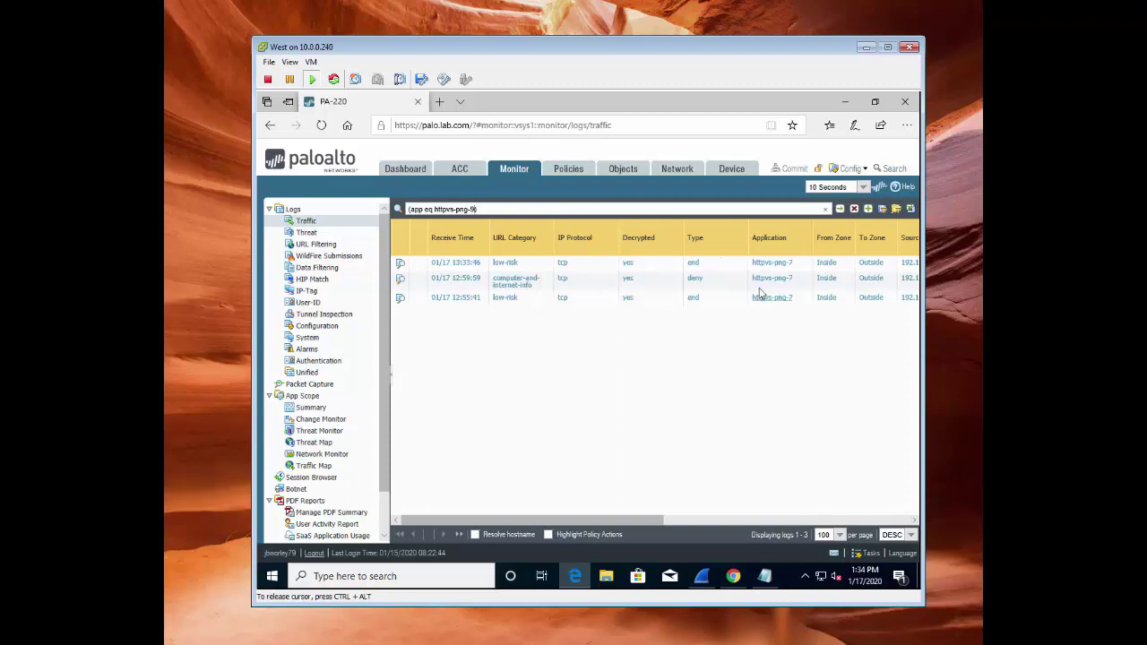
left_click(674, 267)
left_click_drag(579, 518, 585, 431)
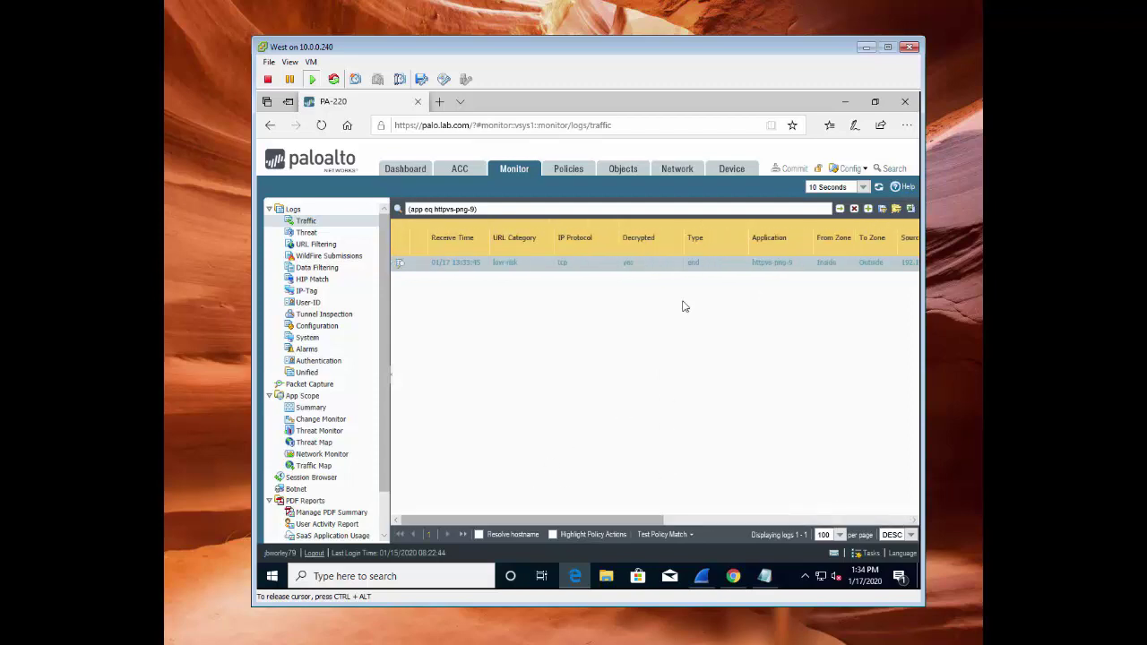
left_click(623, 170)
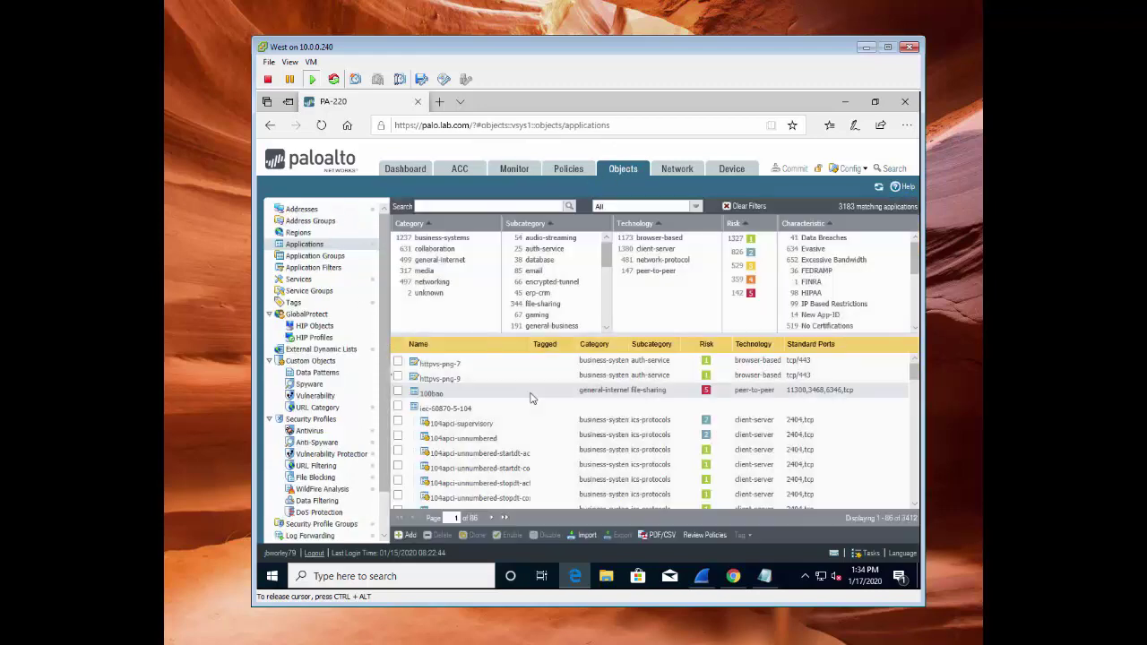
Inspect httpvs-png-9's pngfun signature, cancel out unchanged, and return to the Monitor traffic log
left_click(447, 381)
left_click(484, 222)
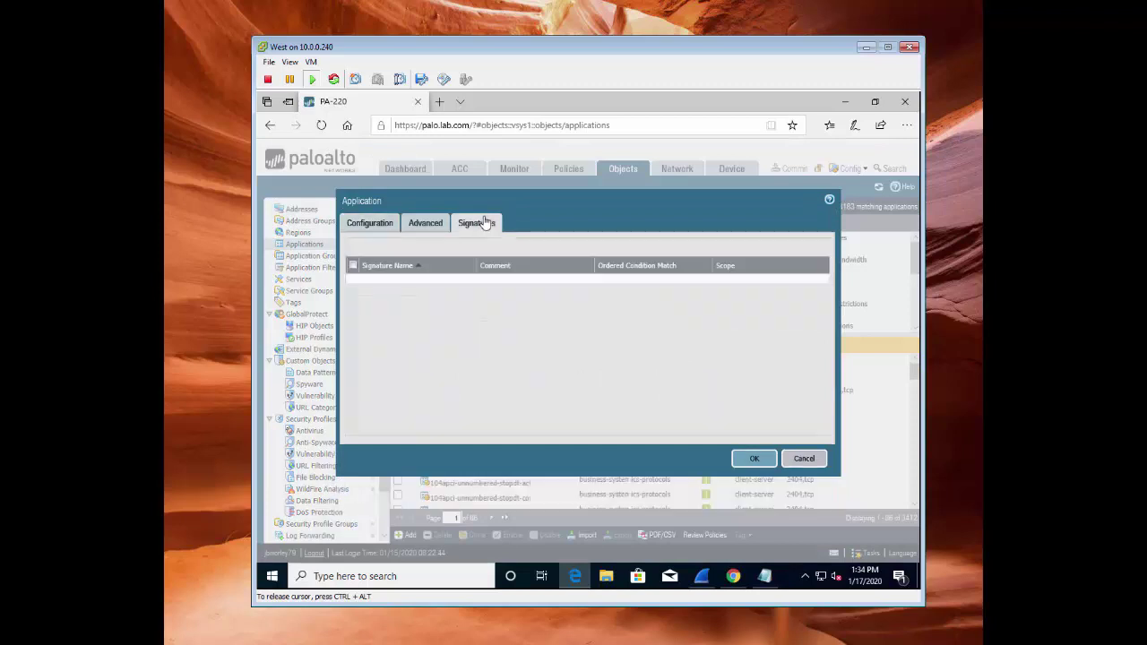
double_click(376, 283)
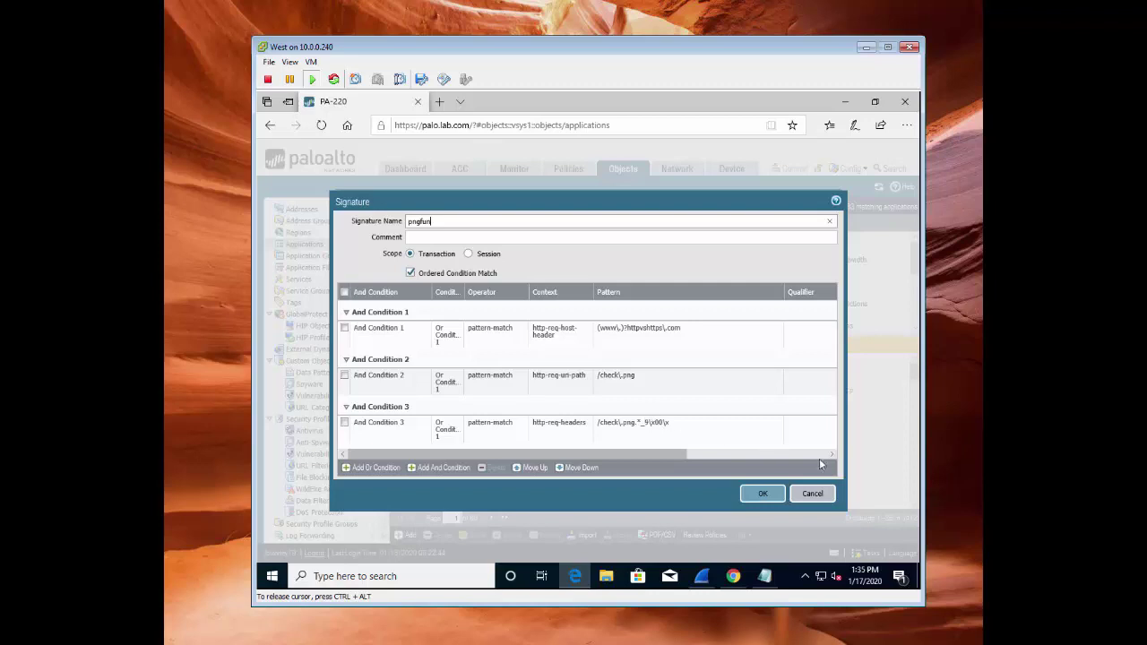
left_click(812, 494)
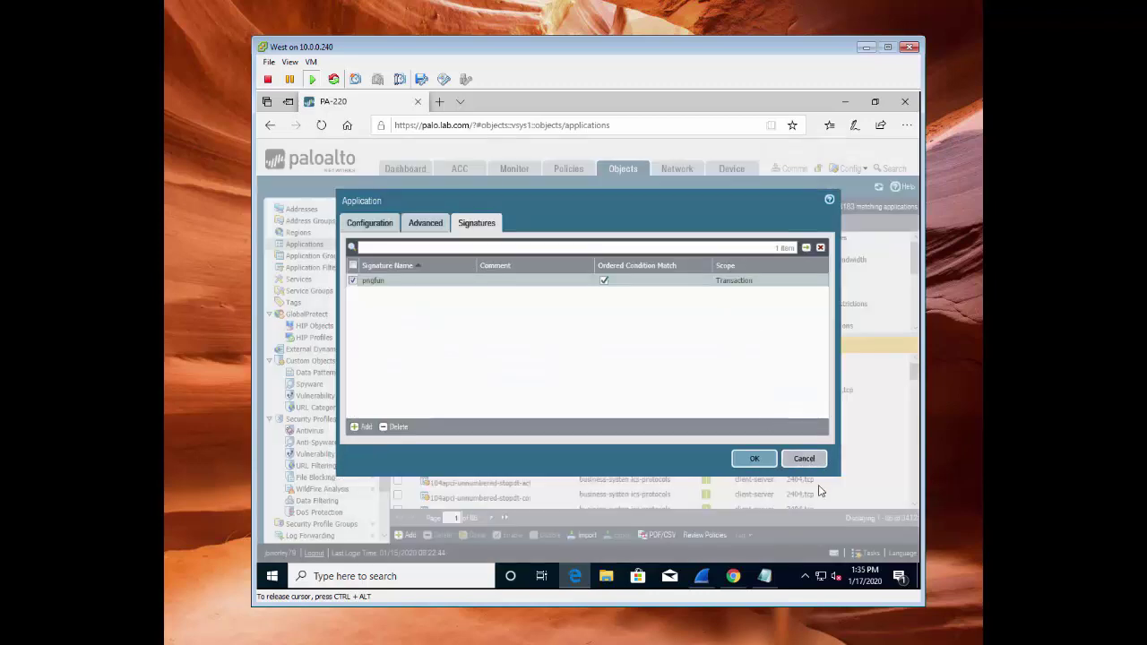
left_click(805, 458)
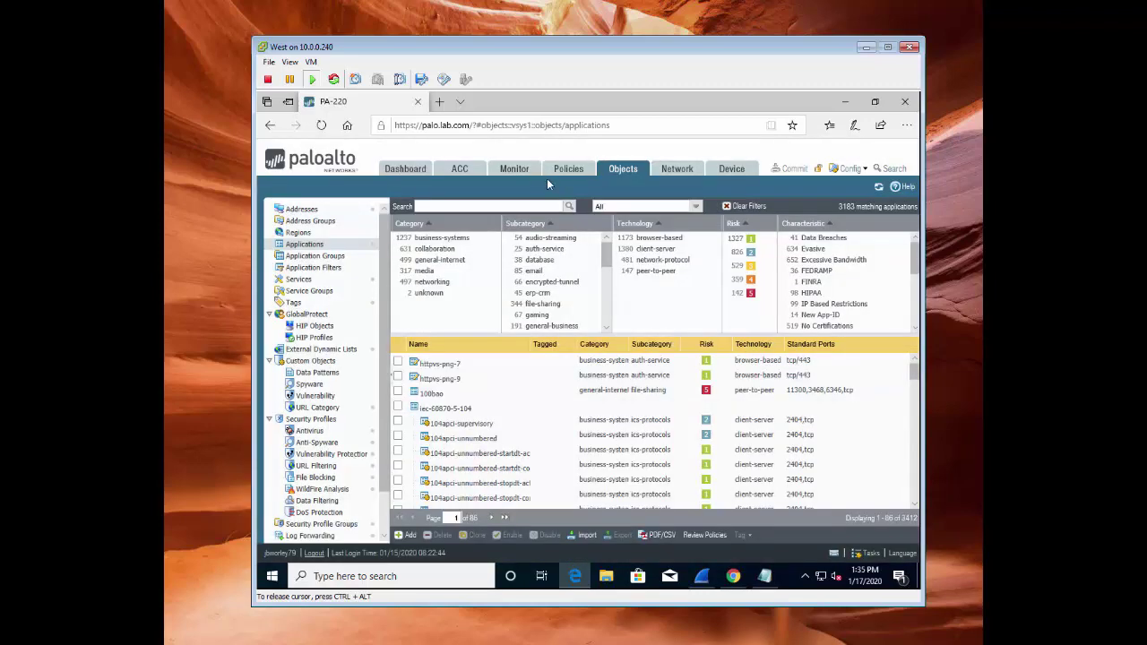
left_click(518, 172)
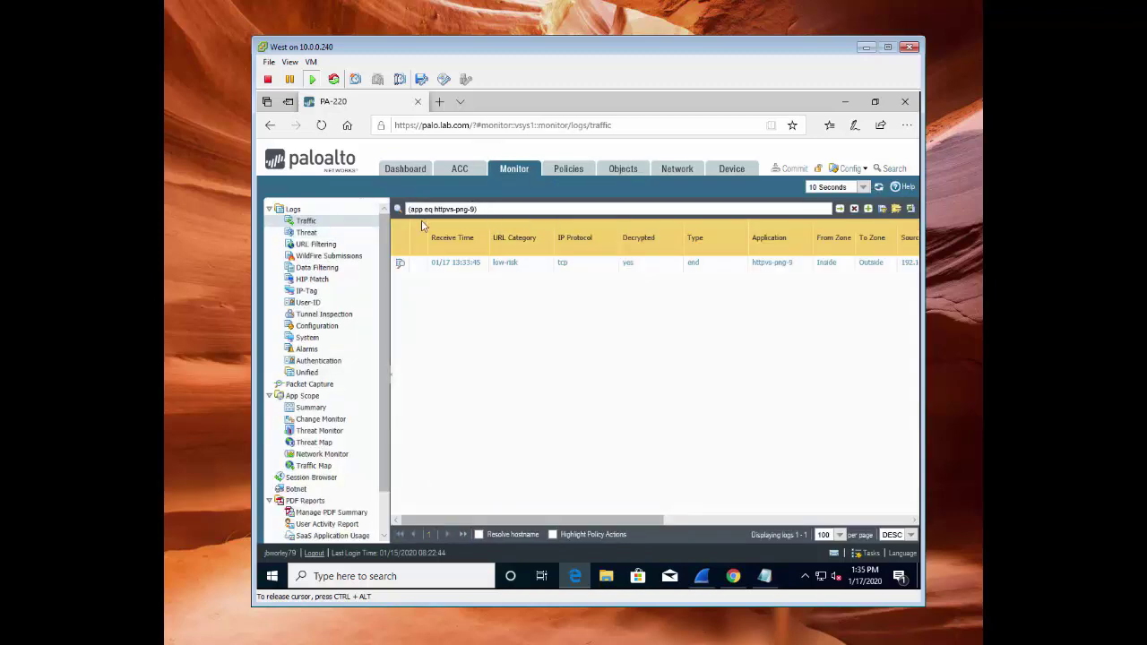
Filter the traffic log with ((app eq httpvs-png-7) or (app eq httpvs-png-9))
left_click(476, 208)
left_click_drag(483, 209, 407, 209)
right_click(418, 210)
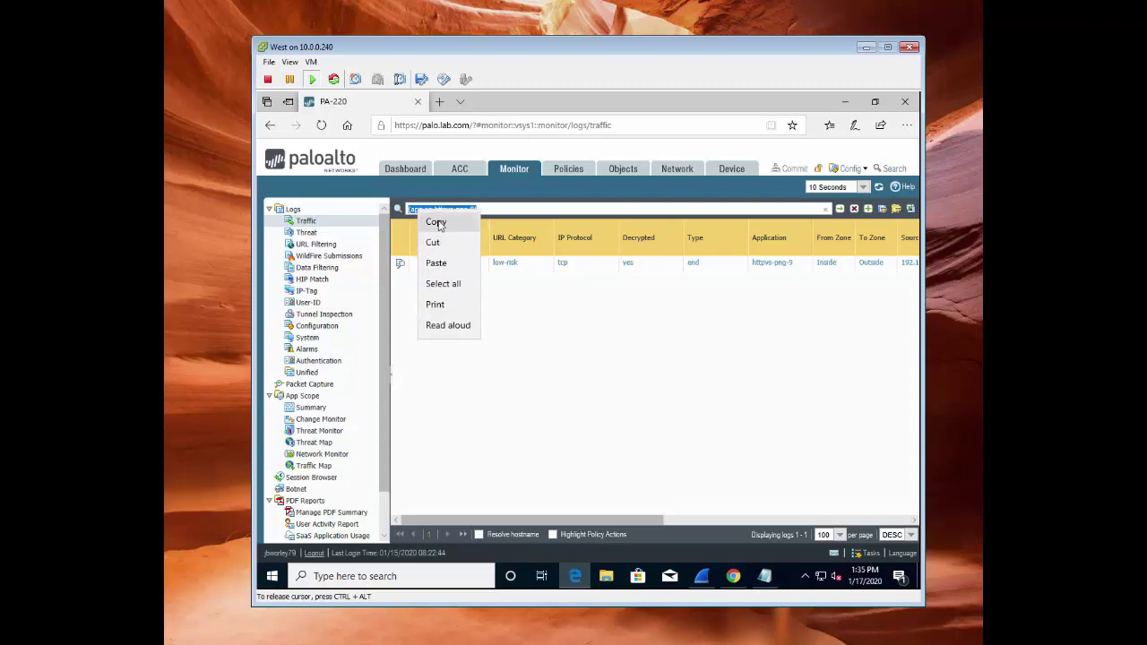
left_click(436, 224)
left_click(503, 209)
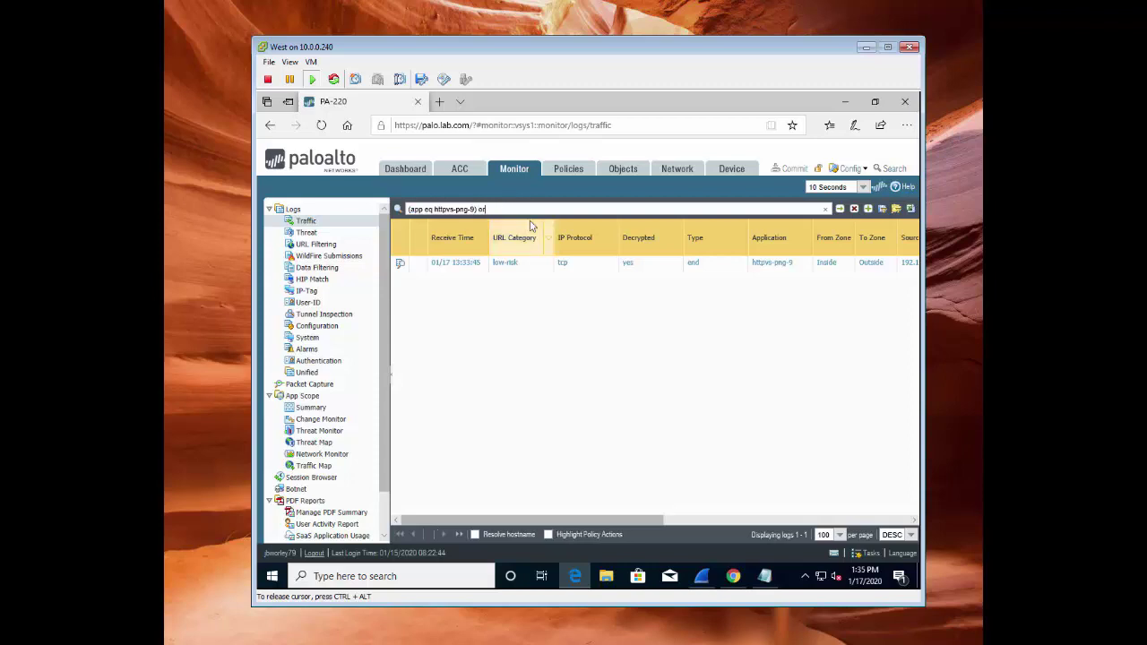
type("or")
key("ctrl+v")
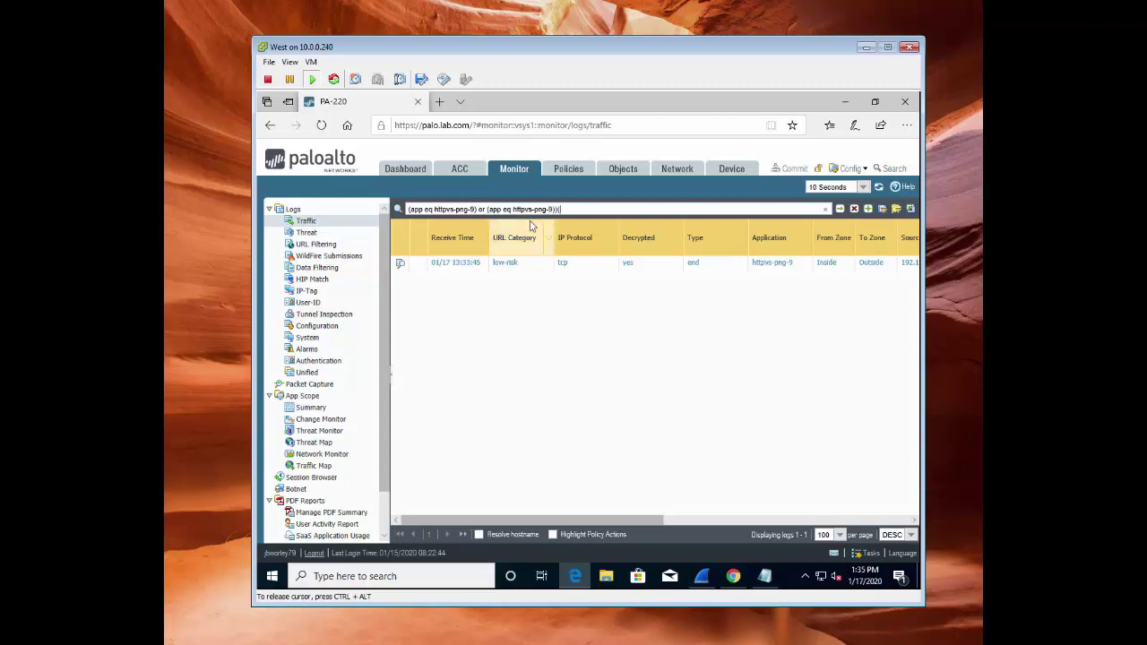
type(") or ")
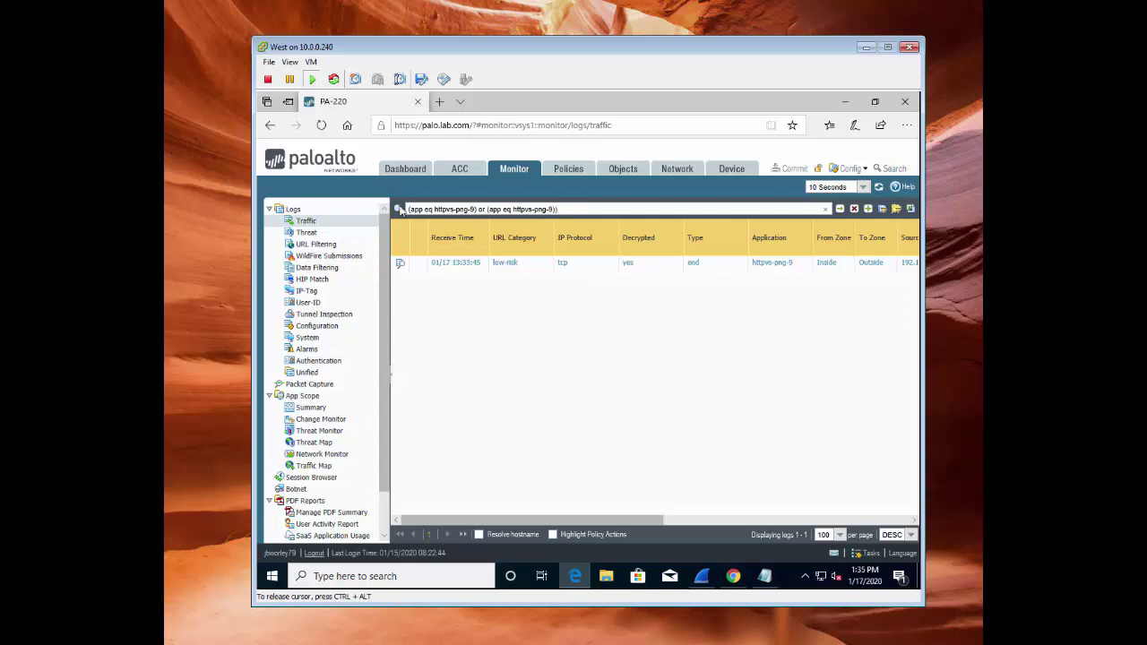
type("(")
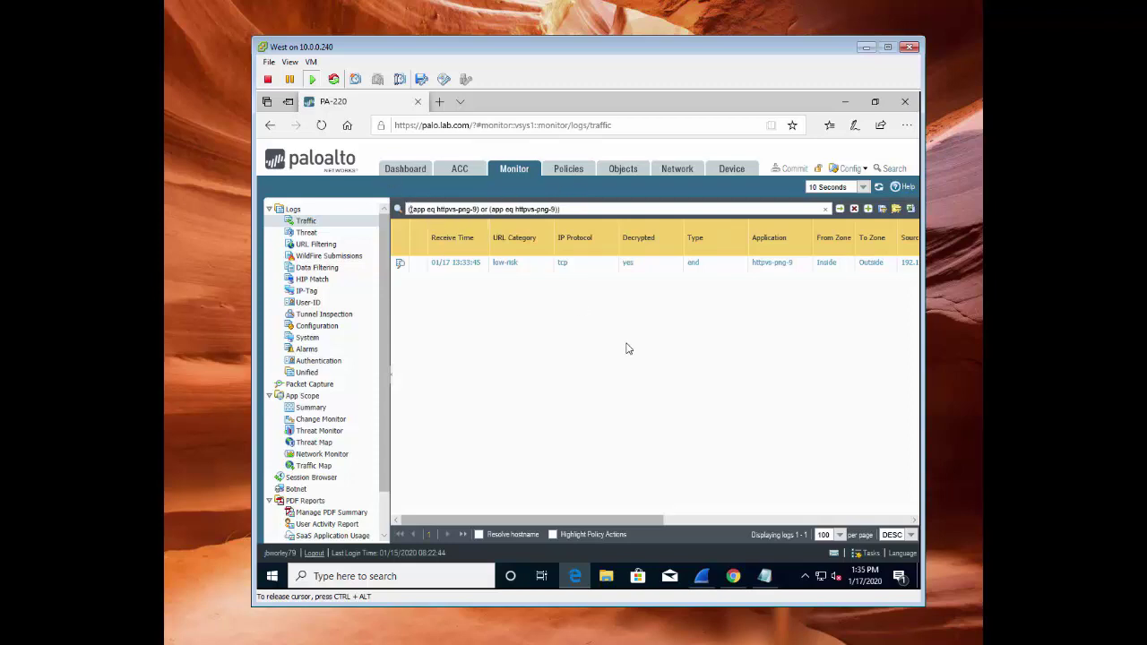
key("Return")
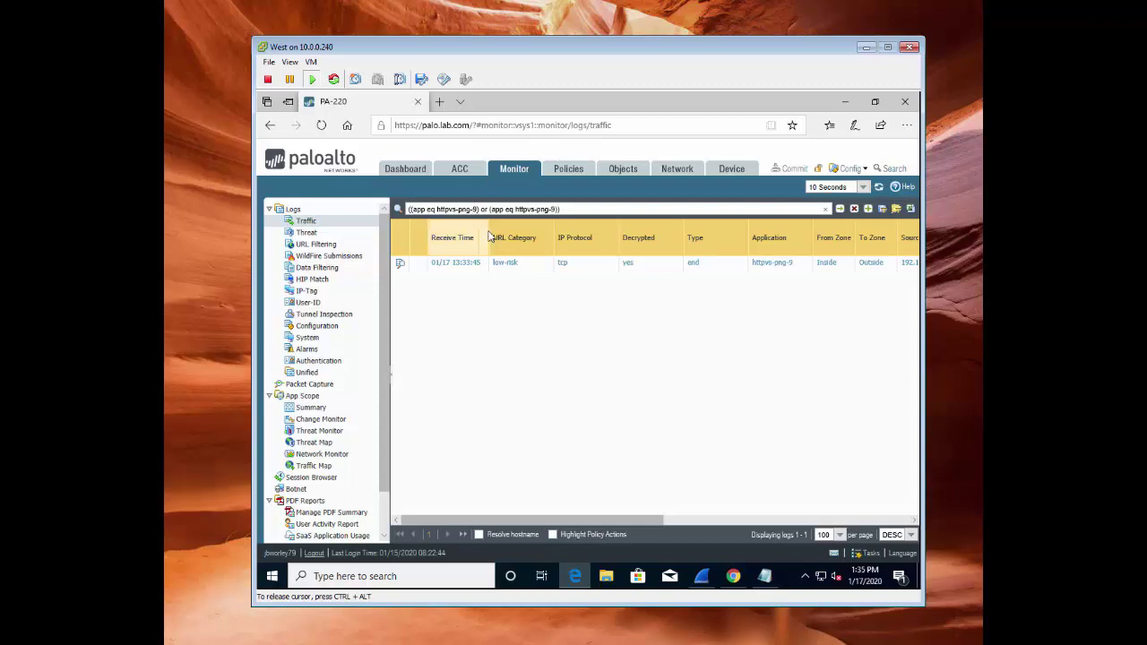
key("BackSpace")
type("7")
key("Return")
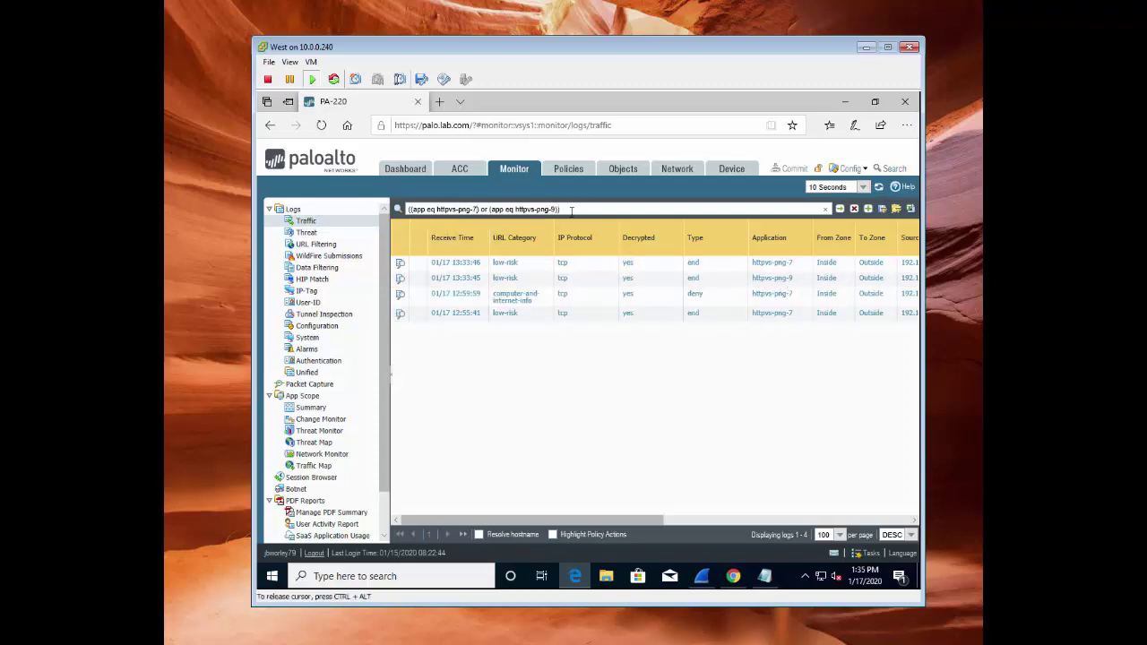
Apply the same combined httpvs-png-7 or httpvs-png-9 filter to the URL Filtering log
left_click_drag(571, 211, 408, 210)
right_click(450, 213)
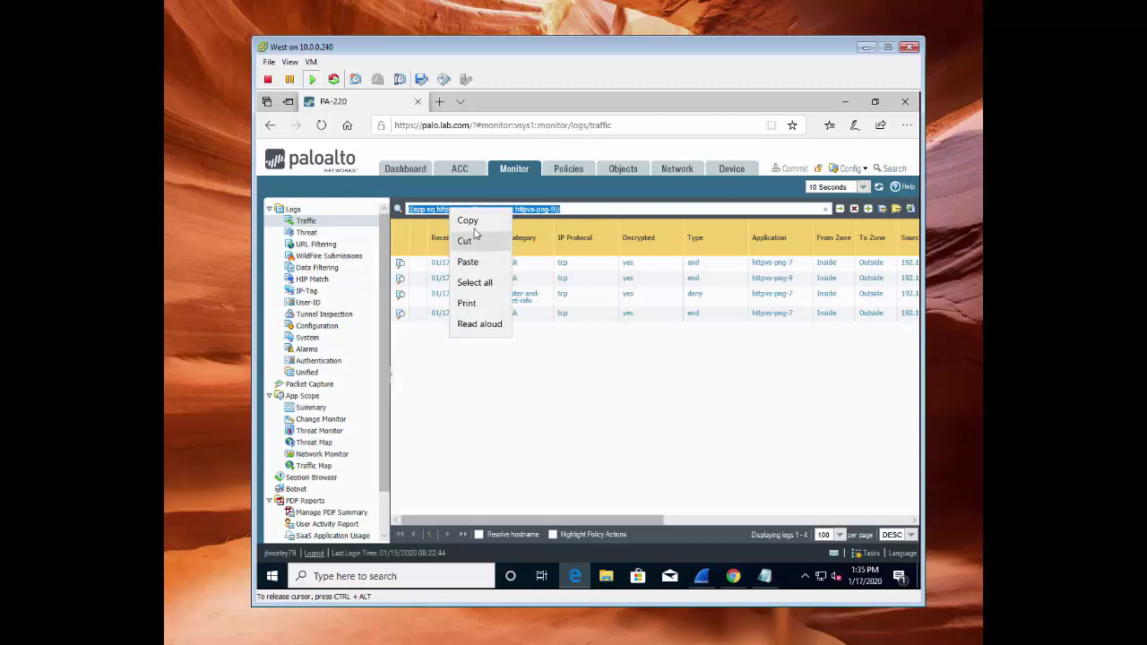
left_click(470, 221)
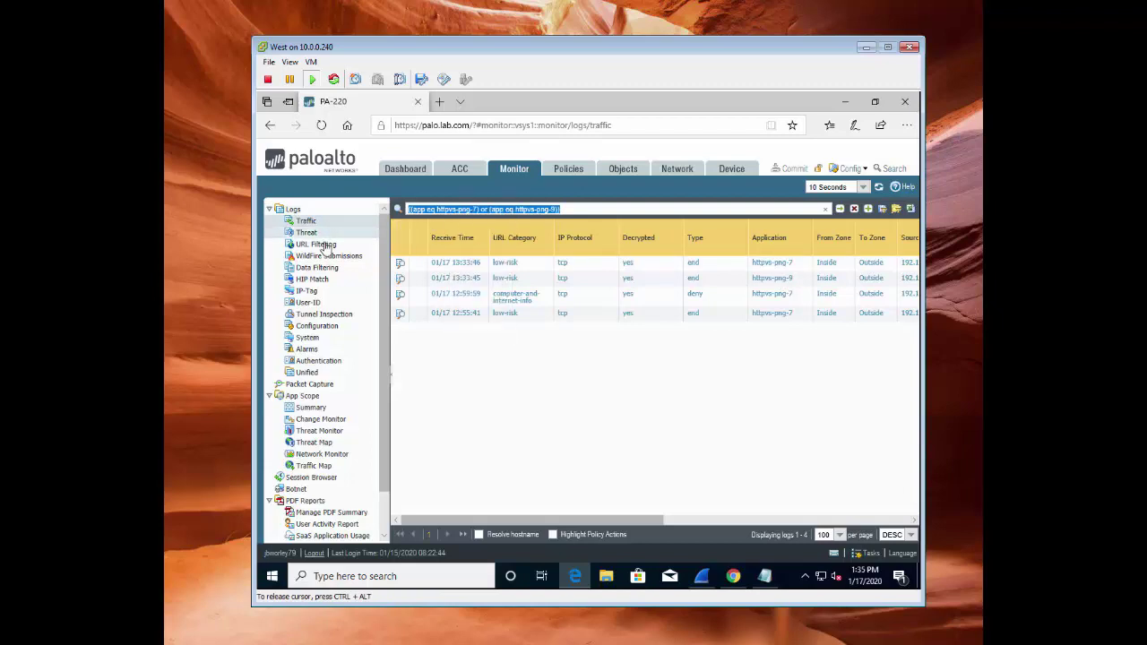
left_click(317, 244)
left_click_drag(511, 209, 410, 224)
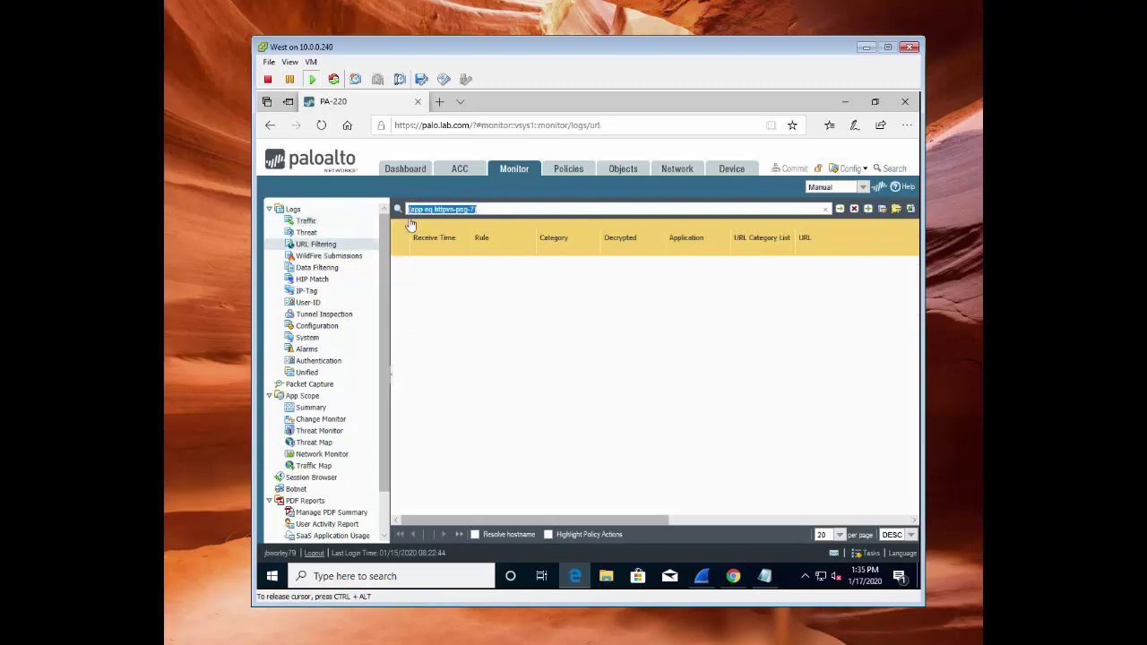
right_click(444, 213)
left_click(461, 263)
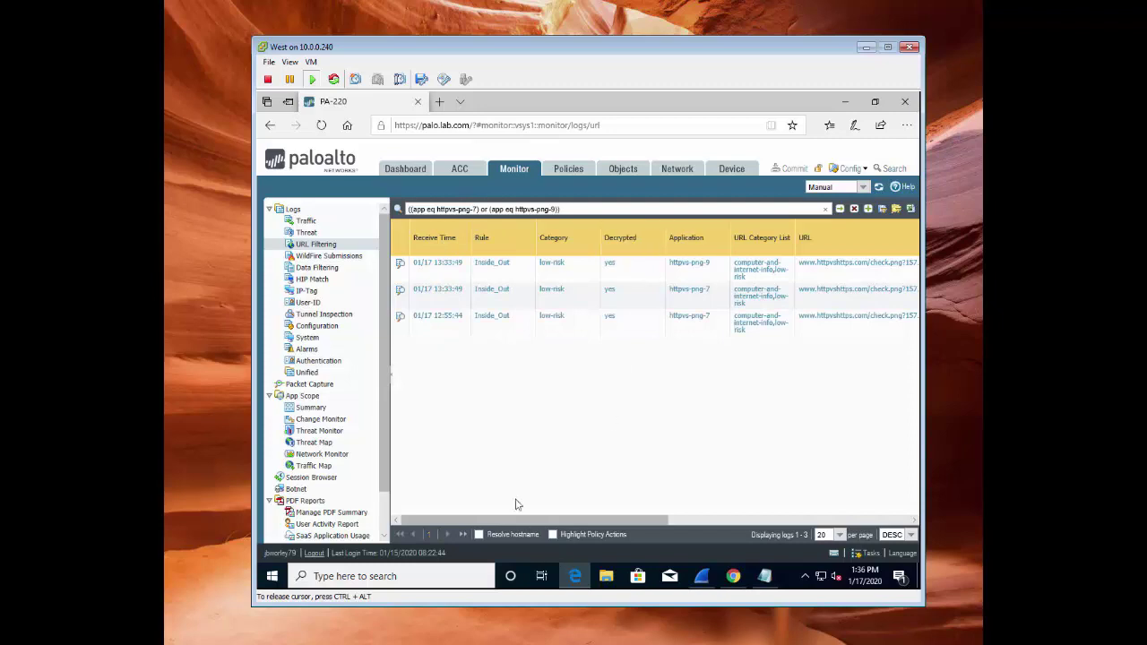
left_click_drag(525, 521, 605, 518)
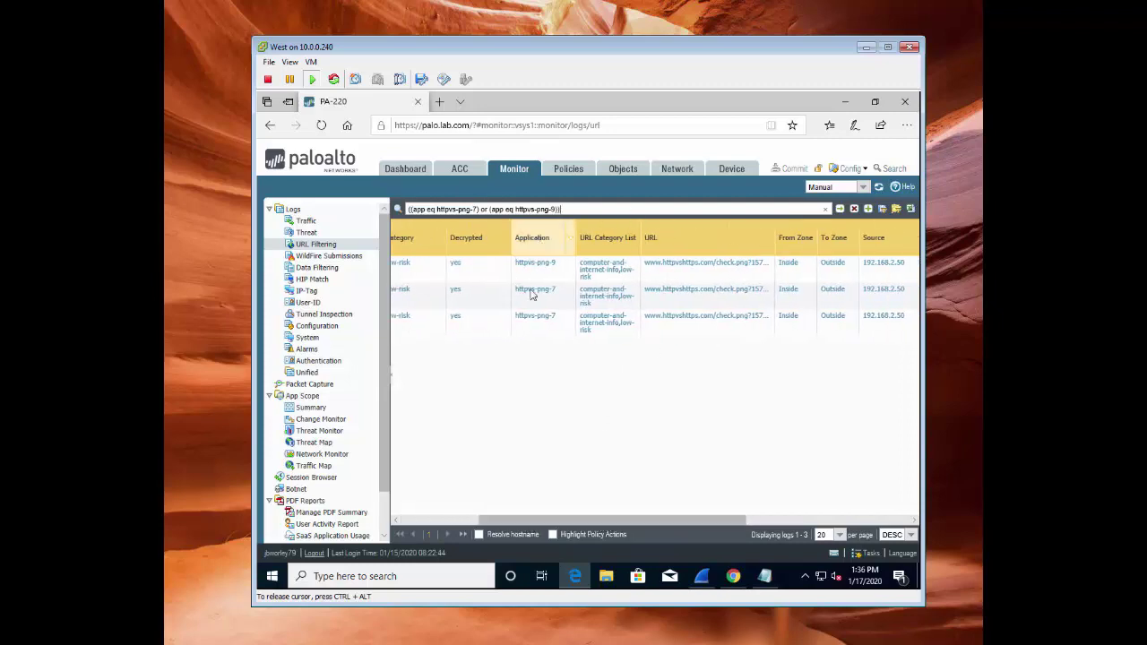